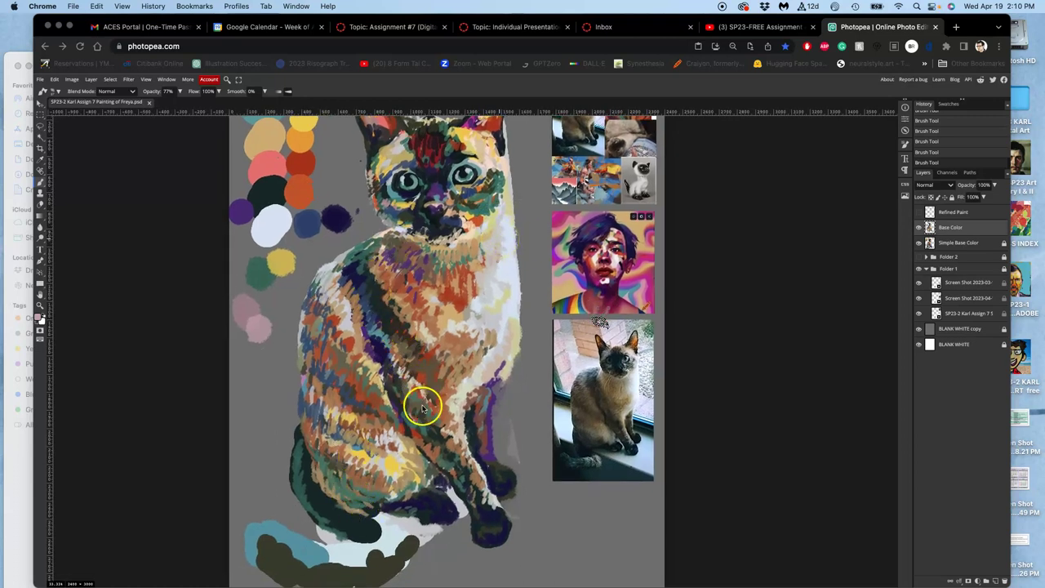
Toggle the visibility of the Base Color layer to compare the painting with the simple base colours beneath.
{"action": "left_click", "coordinate": [921, 228]}
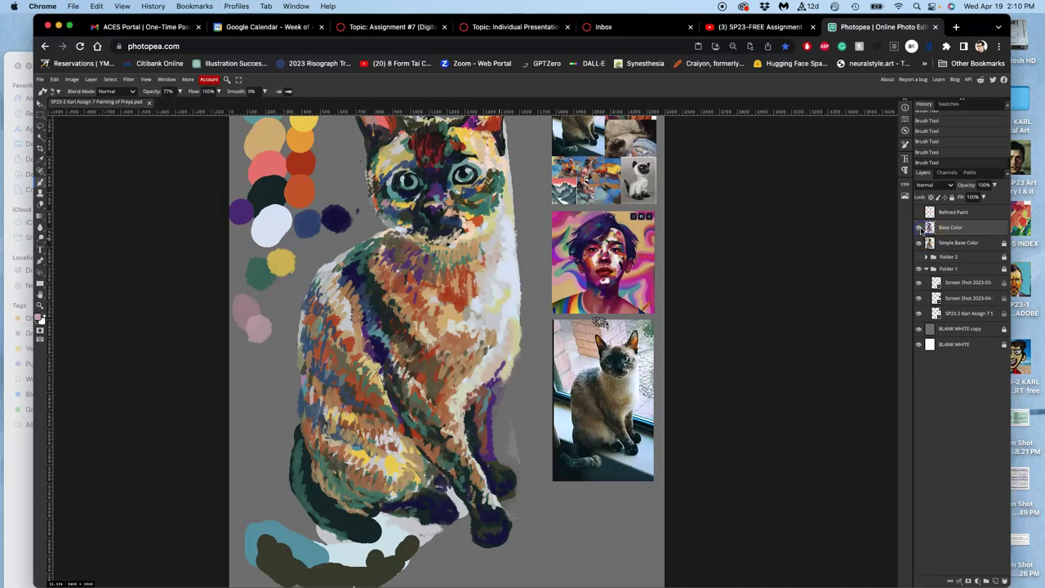
{"action": "left_click", "coordinate": [921, 229]}
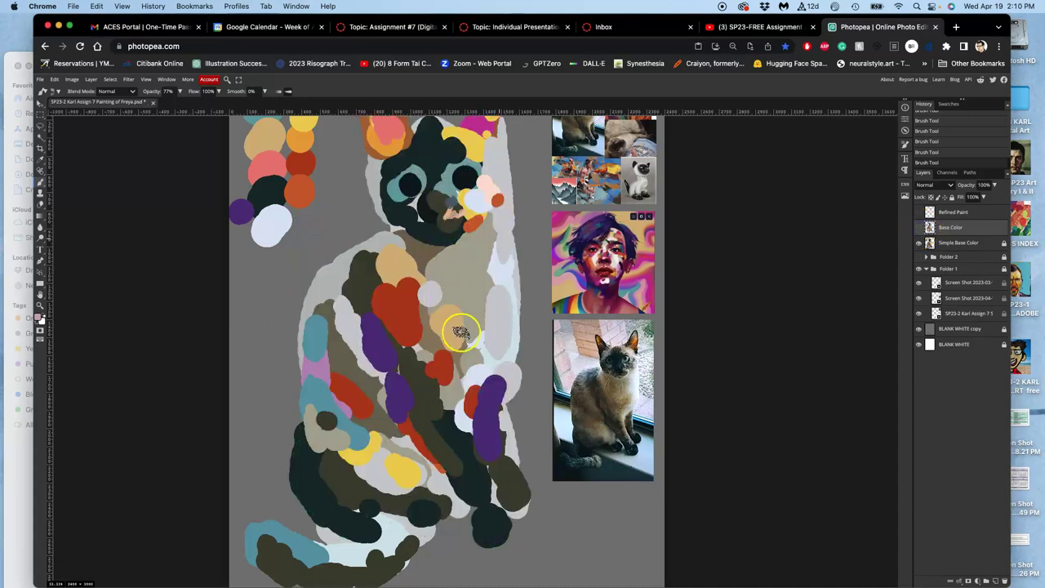
{"action": "left_click", "coordinate": [921, 229]}
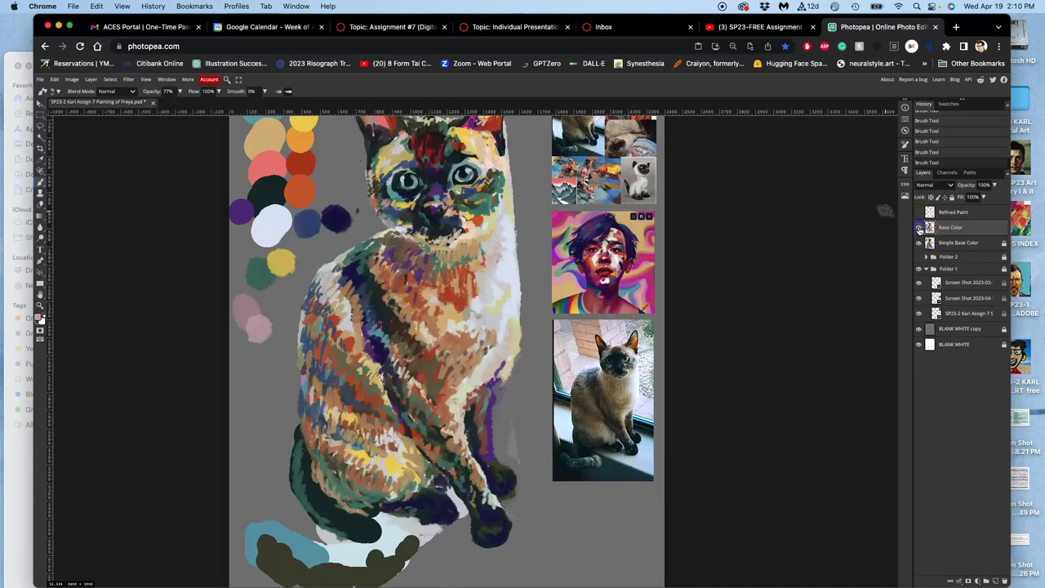
Paint beige strokes along the tail and orange-brown fur strokes, sampled from the chest, on the chest and over the tail's base.
{"action": "scroll", "coordinate": [541, 371], "scroll_direction": "down", "scroll_amount": 2}
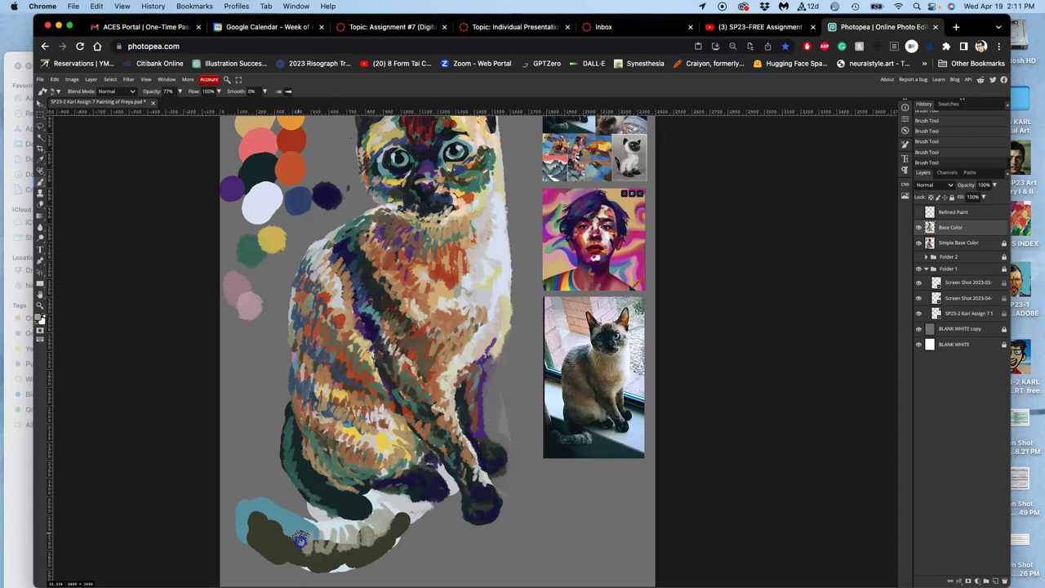
{"action": "left_click", "coordinate": [448, 276], "text": "alt"}
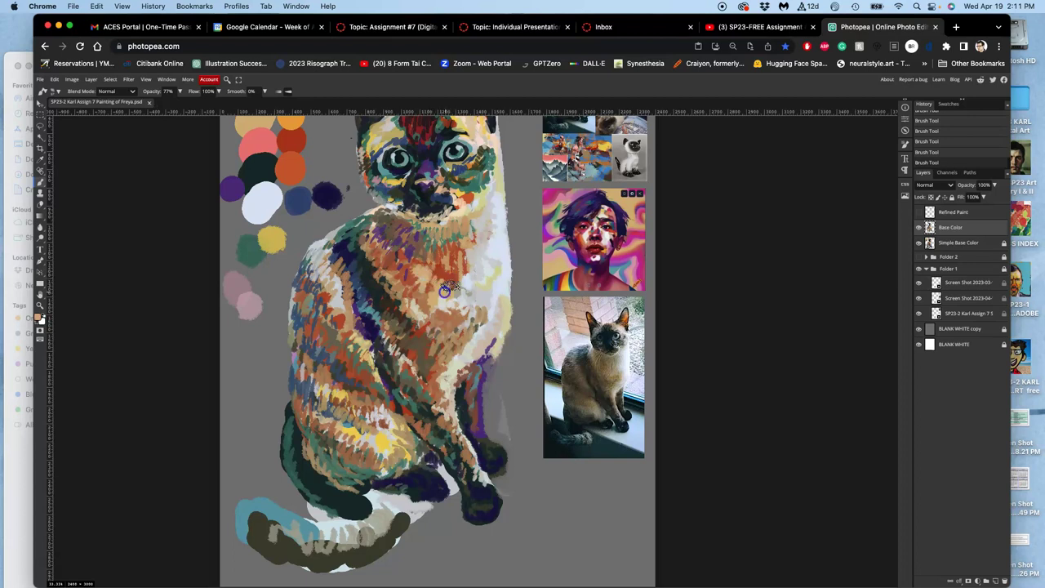
{"action": "mouse_move", "coordinate": [459, 220]}
{"action": "left_mouse_down"}
{"action": "mouse_move", "coordinate": [423, 242]}
{"action": "mouse_move", "coordinate": [406, 226]}
{"action": "mouse_move", "coordinate": [448, 263]}
{"action": "left_mouse_up"}
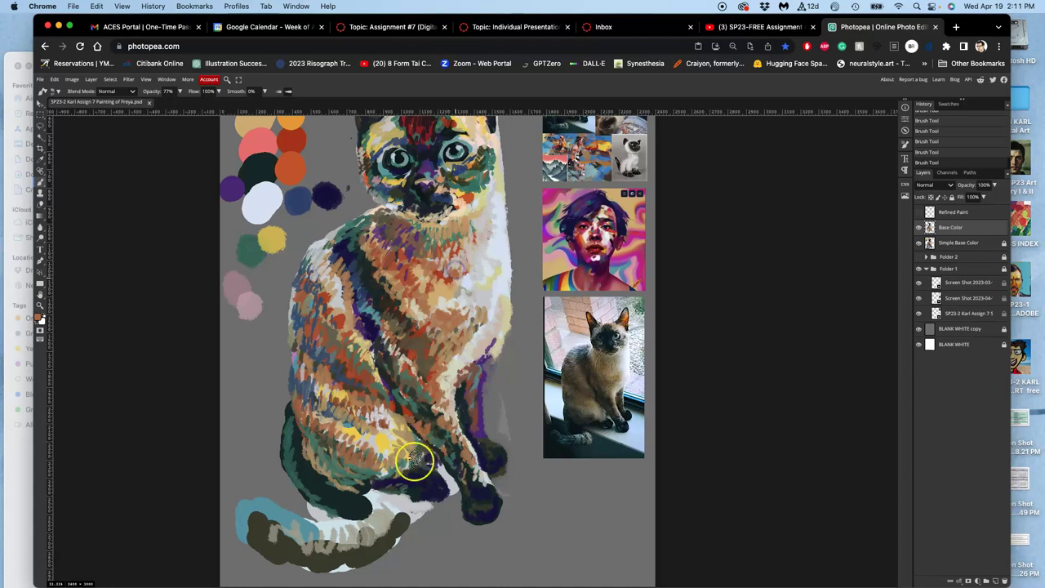
{"action": "left_click_drag", "start_coordinate": [301, 552], "coordinate": [341, 546]}
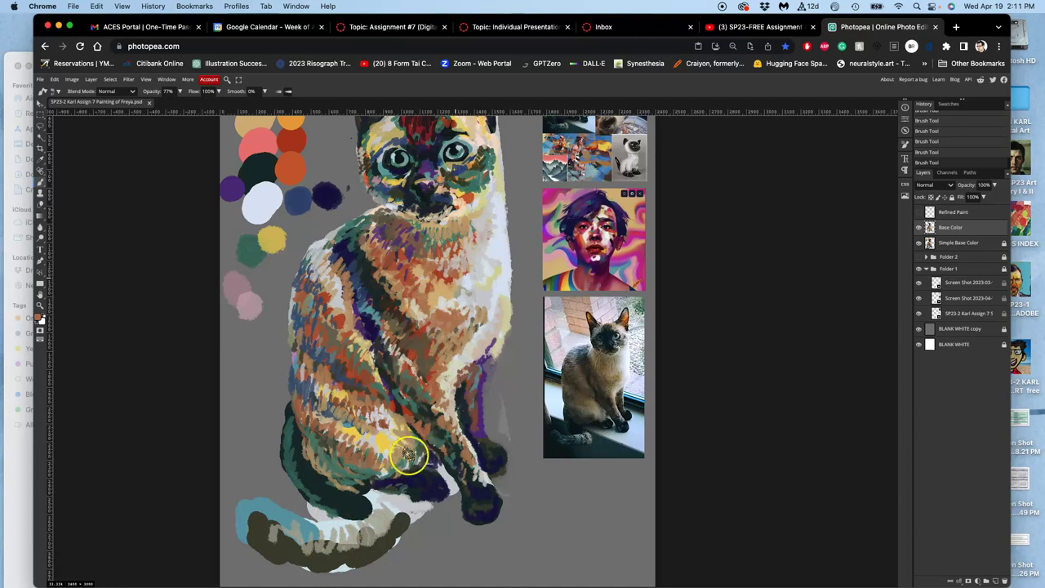
{"action": "left_click", "coordinate": [372, 521]}
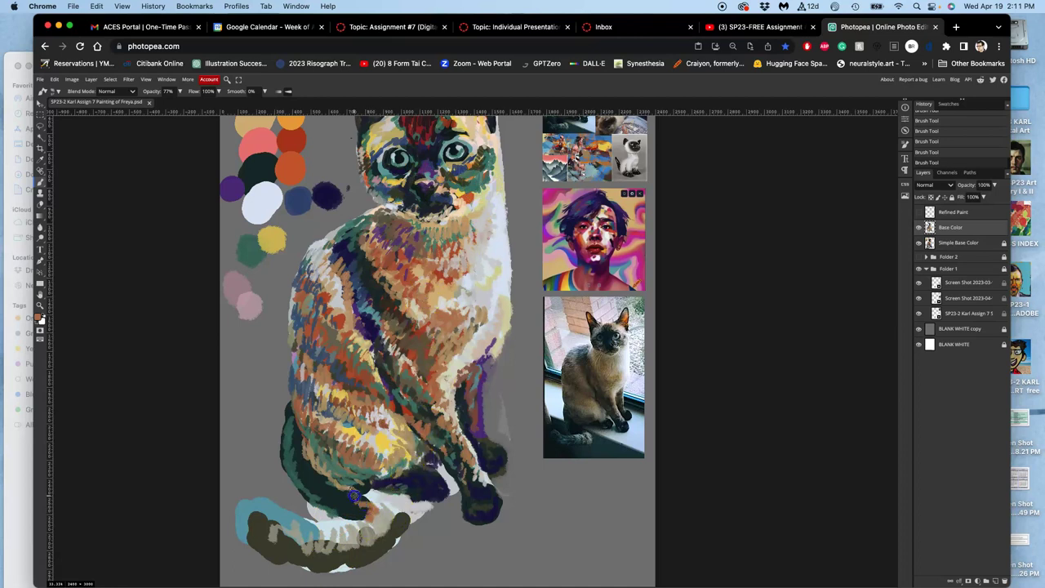
{"action": "mouse_move", "coordinate": [349, 491]}
{"action": "left_mouse_down"}
{"action": "mouse_move", "coordinate": [386, 514]}
{"action": "mouse_move", "coordinate": [372, 516]}
{"action": "mouse_move", "coordinate": [385, 543]}
{"action": "mouse_move", "coordinate": [385, 516]}
{"action": "mouse_move", "coordinate": [369, 499]}
{"action": "mouse_move", "coordinate": [388, 535]}
{"action": "left_mouse_up"}
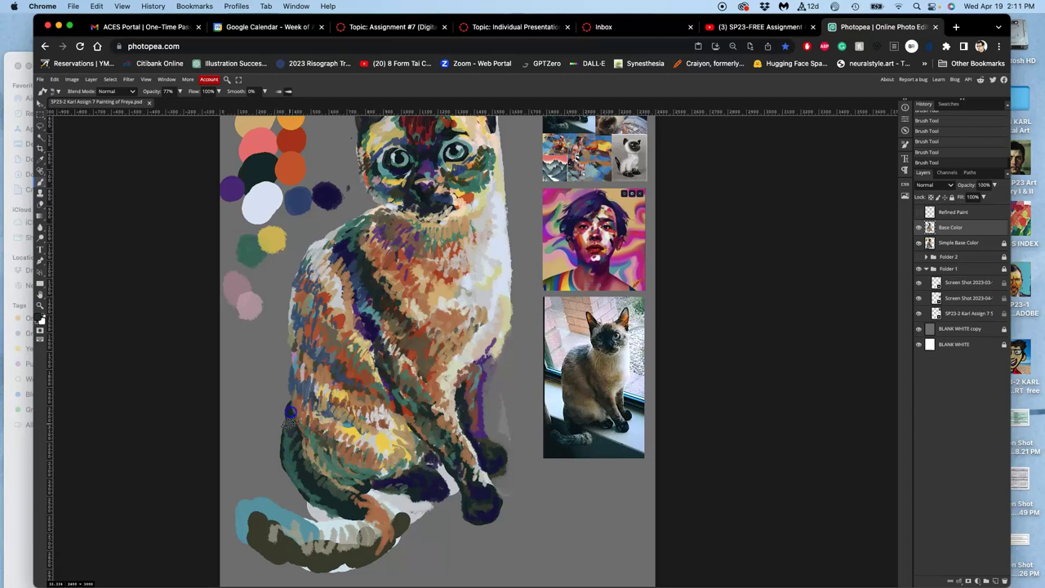
Paint dark strokes down the outer edge of the haunch and light grey strokes along the cat's white chest edge.
{"action": "left_click_drag", "start_coordinate": [292, 429], "coordinate": [299, 459]}
{"action": "mouse_move", "coordinate": [312, 487]}
{"action": "left_mouse_down"}
{"action": "mouse_move", "coordinate": [380, 519]}
{"action": "mouse_move", "coordinate": [361, 506]}
{"action": "mouse_move", "coordinate": [360, 477]}
{"action": "mouse_move", "coordinate": [376, 479]}
{"action": "mouse_move", "coordinate": [342, 484]}
{"action": "mouse_move", "coordinate": [397, 479]}
{"action": "mouse_move", "coordinate": [480, 223]}
{"action": "mouse_move", "coordinate": [490, 352]}
{"action": "mouse_move", "coordinate": [495, 247]}
{"action": "mouse_move", "coordinate": [496, 325]}
{"action": "mouse_move", "coordinate": [498, 260]}
{"action": "left_mouse_up"}
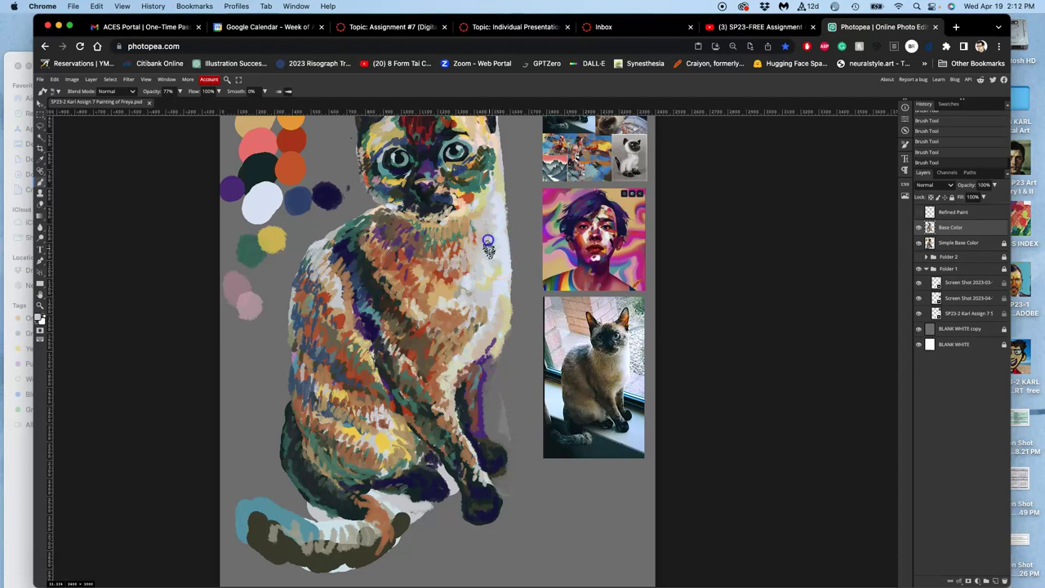
{"action": "left_click_drag", "start_coordinate": [497, 204], "coordinate": [500, 234]}
{"action": "mouse_move", "coordinate": [490, 374]}
{"action": "left_mouse_down"}
{"action": "mouse_move", "coordinate": [498, 330]}
{"action": "mouse_move", "coordinate": [464, 367]}
{"action": "mouse_move", "coordinate": [440, 492]}
{"action": "mouse_move", "coordinate": [427, 324]}
{"action": "mouse_move", "coordinate": [418, 371]}
{"action": "mouse_move", "coordinate": [344, 377]}
{"action": "mouse_move", "coordinate": [415, 456]}
{"action": "mouse_move", "coordinate": [428, 439]}
{"action": "mouse_move", "coordinate": [470, 445]}
{"action": "mouse_move", "coordinate": [340, 233]}
{"action": "mouse_move", "coordinate": [347, 323]}
{"action": "mouse_move", "coordinate": [360, 310]}
{"action": "mouse_move", "coordinate": [387, 196]}
{"action": "mouse_move", "coordinate": [388, 356]}
{"action": "mouse_move", "coordinate": [408, 480]}
{"action": "mouse_move", "coordinate": [406, 460]}
{"action": "mouse_move", "coordinate": [396, 466]}
{"action": "mouse_move", "coordinate": [413, 500]}
{"action": "mouse_move", "coordinate": [392, 512]}
{"action": "mouse_move", "coordinate": [370, 504]}
{"action": "mouse_move", "coordinate": [369, 533]}
{"action": "mouse_move", "coordinate": [349, 494]}
{"action": "mouse_move", "coordinate": [376, 508]}
{"action": "mouse_move", "coordinate": [347, 490]}
{"action": "mouse_move", "coordinate": [372, 503]}
{"action": "mouse_move", "coordinate": [381, 532]}
{"action": "left_mouse_up"}
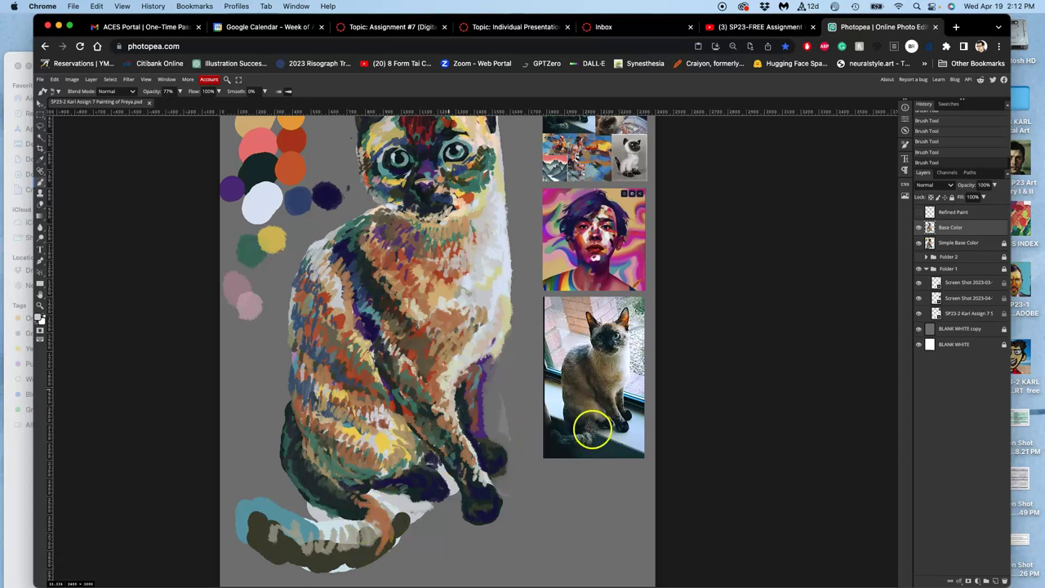
Add fur strokes to the lower haunch in pink sampled from the palette swatch and magenta sampled from the portrait reference.
{"action": "mouse_move", "coordinate": [496, 485]}
{"action": "left_mouse_down"}
{"action": "mouse_move", "coordinate": [357, 539]}
{"action": "mouse_move", "coordinate": [334, 532]}
{"action": "mouse_move", "coordinate": [373, 448]}
{"action": "mouse_move", "coordinate": [390, 445]}
{"action": "left_mouse_up"}
{"action": "left_click", "coordinate": [378, 512], "text": "alt"}
{"action": "mouse_move", "coordinate": [373, 462]}
{"action": "left_mouse_down"}
{"action": "mouse_move", "coordinate": [404, 266]}
{"action": "mouse_move", "coordinate": [306, 214]}
{"action": "mouse_move", "coordinate": [252, 304]}
{"action": "mouse_move", "coordinate": [386, 418]}
{"action": "mouse_move", "coordinate": [359, 456]}
{"action": "left_mouse_up"}
{"action": "left_click", "coordinate": [253, 304], "text": "alt"}
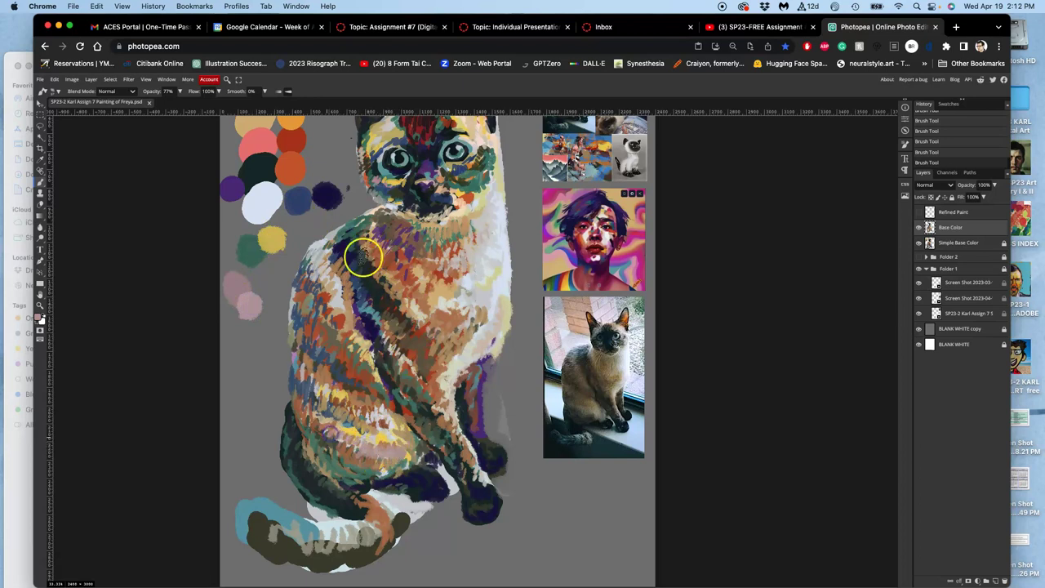
{"action": "left_click", "coordinate": [612, 253], "text": "alt"}
{"action": "left_click", "coordinate": [327, 433]}
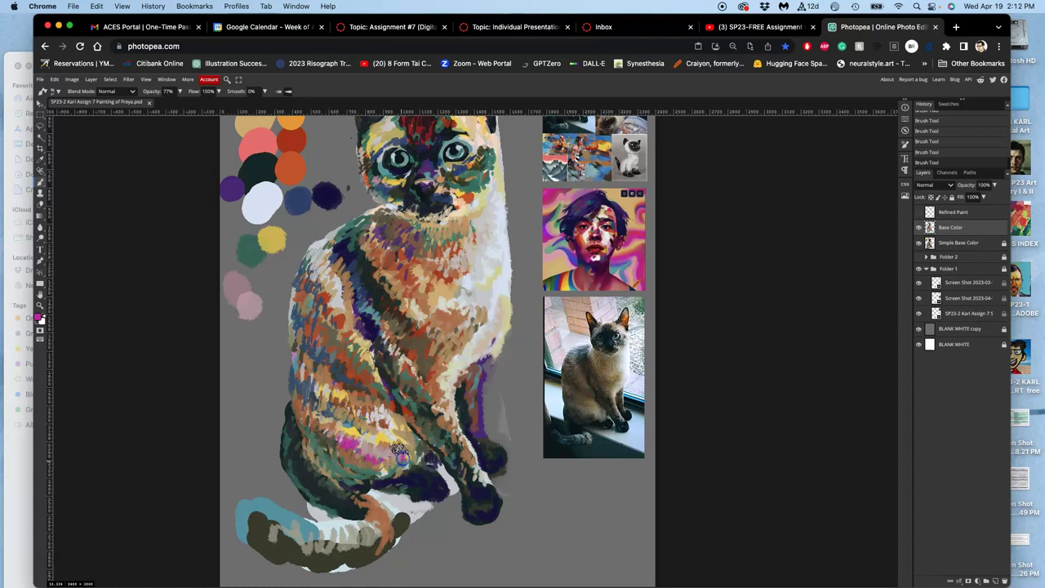
{"action": "left_click", "coordinate": [398, 325]}
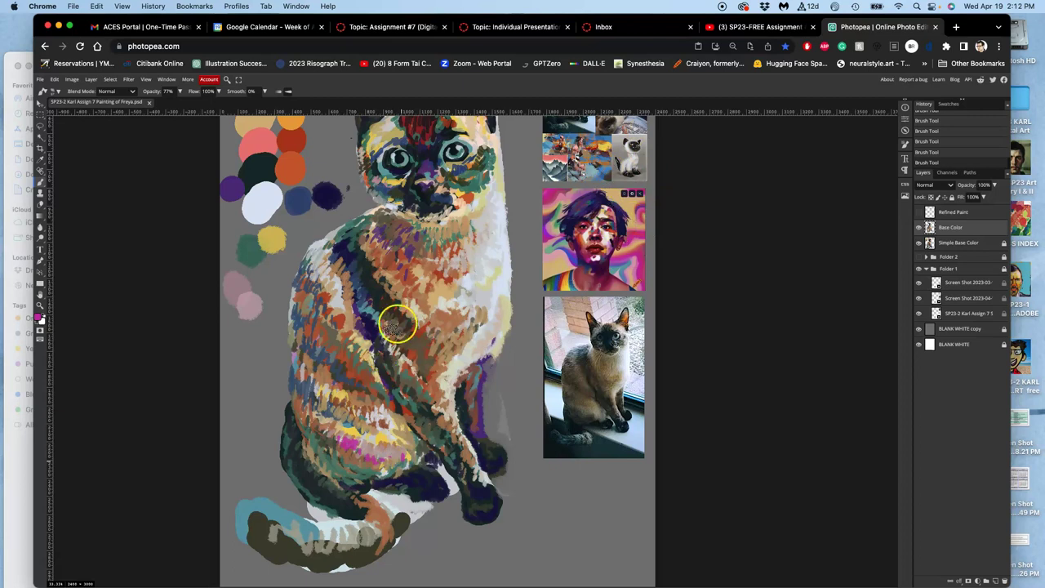
Set the brush colour to bright green and paint small accents on the haunch, chest, back, cheek and tail.
{"action": "left_click", "coordinate": [38, 318]}
{"action": "left_click_drag", "start_coordinate": [181, 163], "coordinate": [182, 211]}
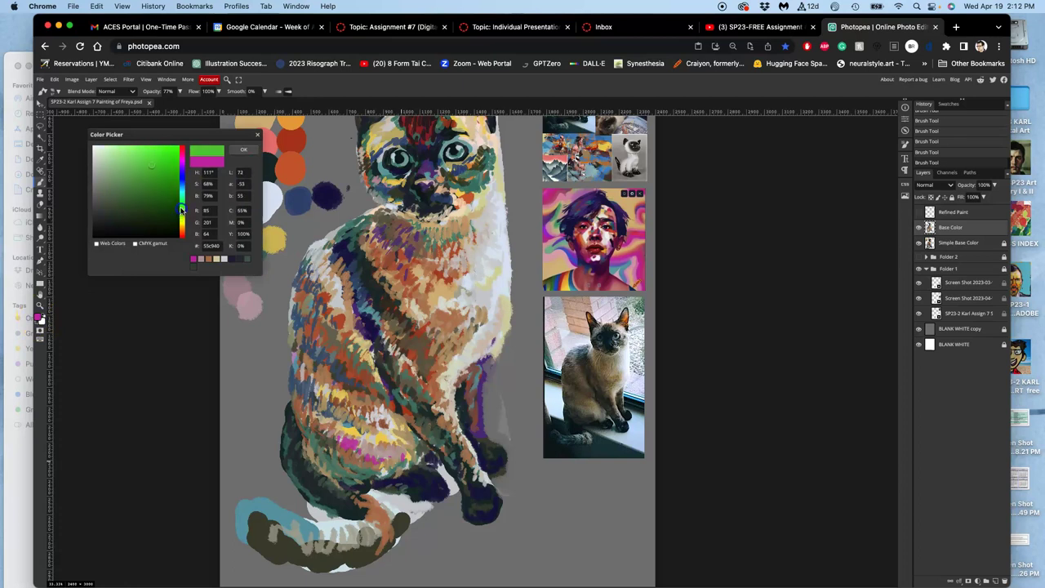
{"action": "left_click", "coordinate": [244, 151]}
{"action": "left_click", "coordinate": [316, 435]}
{"action": "left_click_drag", "start_coordinate": [306, 435], "coordinate": [334, 456]}
{"action": "left_click", "coordinate": [423, 339]}
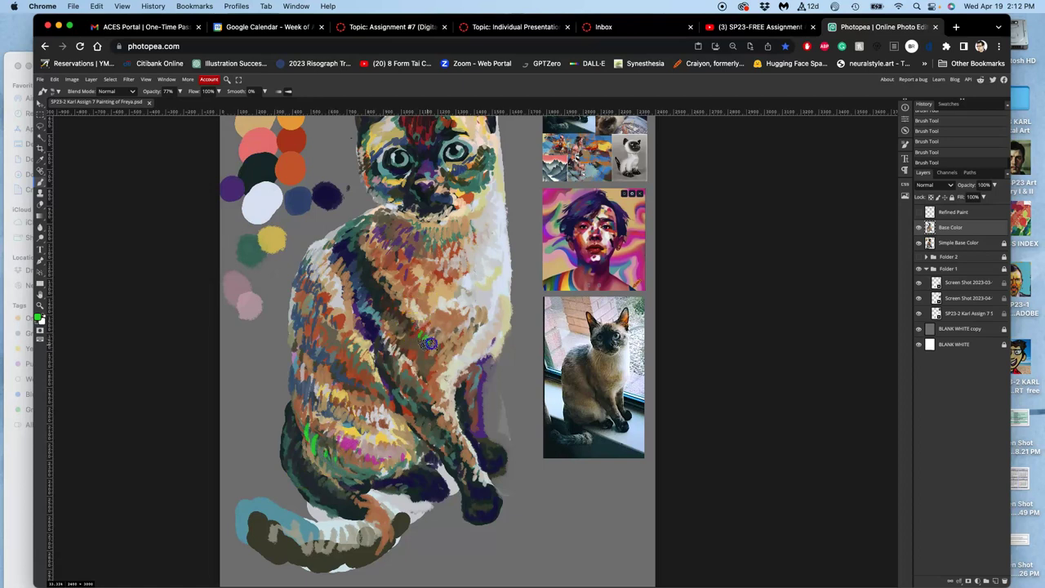
{"action": "mouse_move", "coordinate": [324, 320]}
{"action": "left_mouse_down"}
{"action": "mouse_move", "coordinate": [319, 308]}
{"action": "mouse_move", "coordinate": [339, 345]}
{"action": "left_mouse_up"}
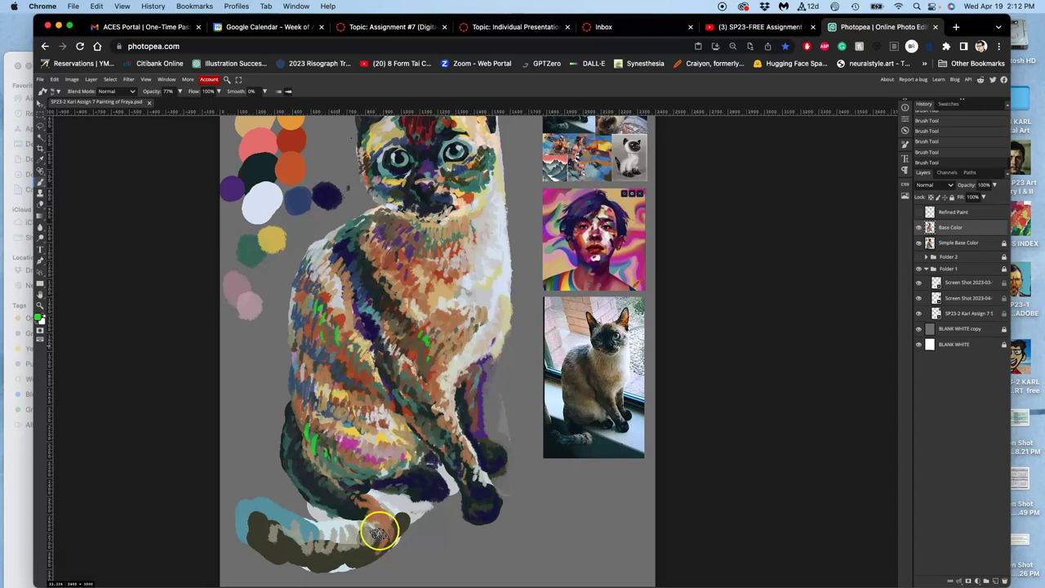
{"action": "mouse_move", "coordinate": [481, 160]}
{"action": "left_mouse_down"}
{"action": "mouse_move", "coordinate": [466, 180]}
{"action": "mouse_move", "coordinate": [473, 168]}
{"action": "mouse_move", "coordinate": [459, 174]}
{"action": "mouse_move", "coordinate": [482, 144]}
{"action": "left_mouse_up"}
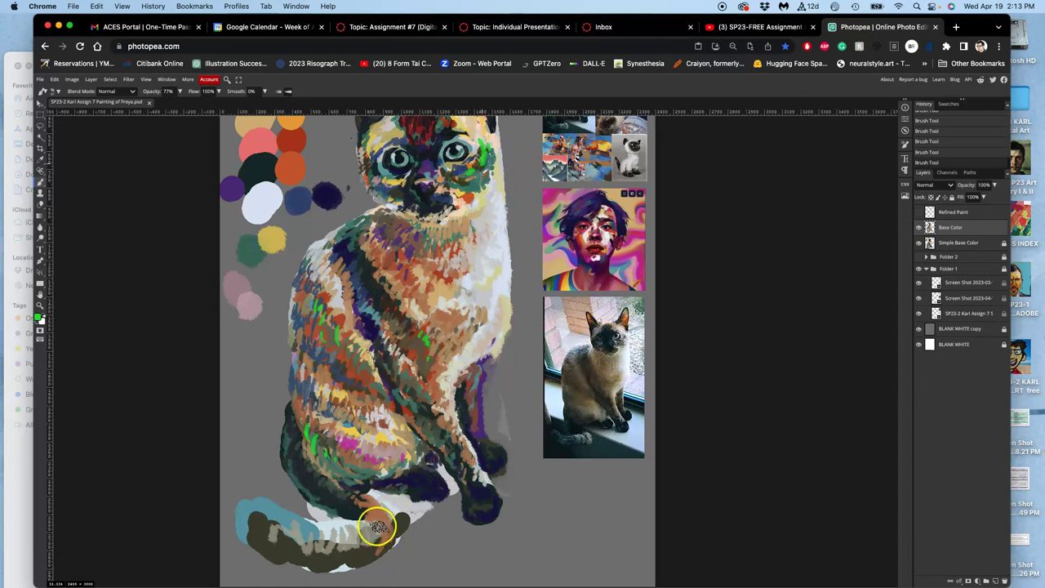
{"action": "left_click", "coordinate": [349, 536]}
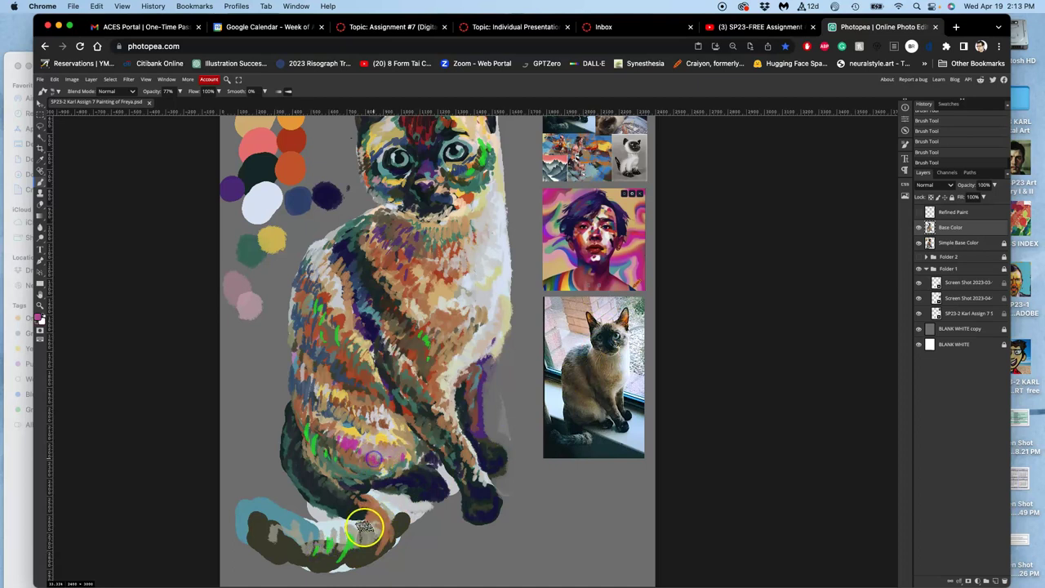
Paint magenta strokes on the middle of the tail, mix a muted pink and add strokes toward the tail tip.
{"action": "left_click_drag", "start_coordinate": [361, 532], "coordinate": [334, 552]}
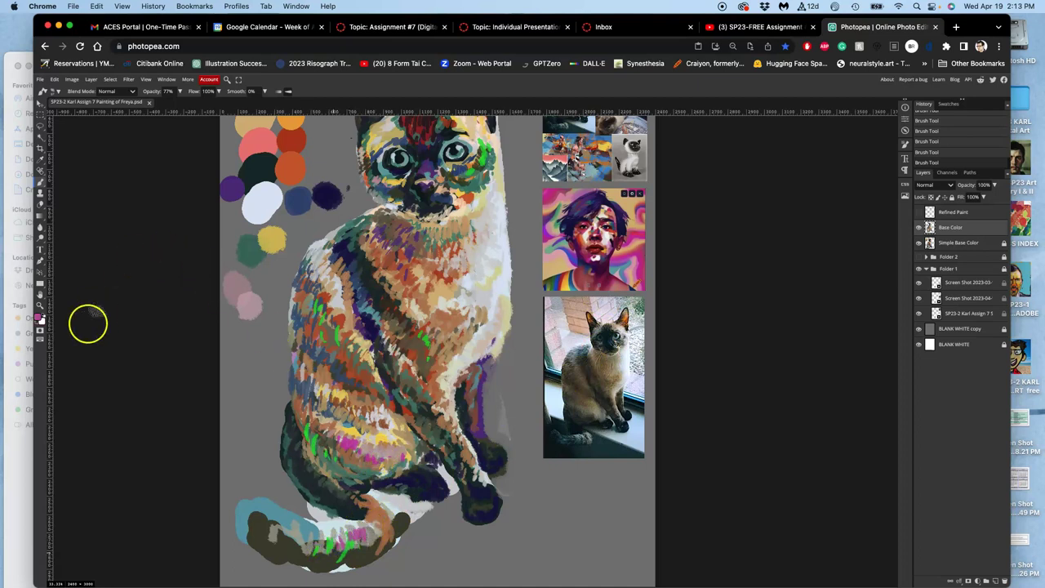
{"action": "left_click", "coordinate": [39, 319]}
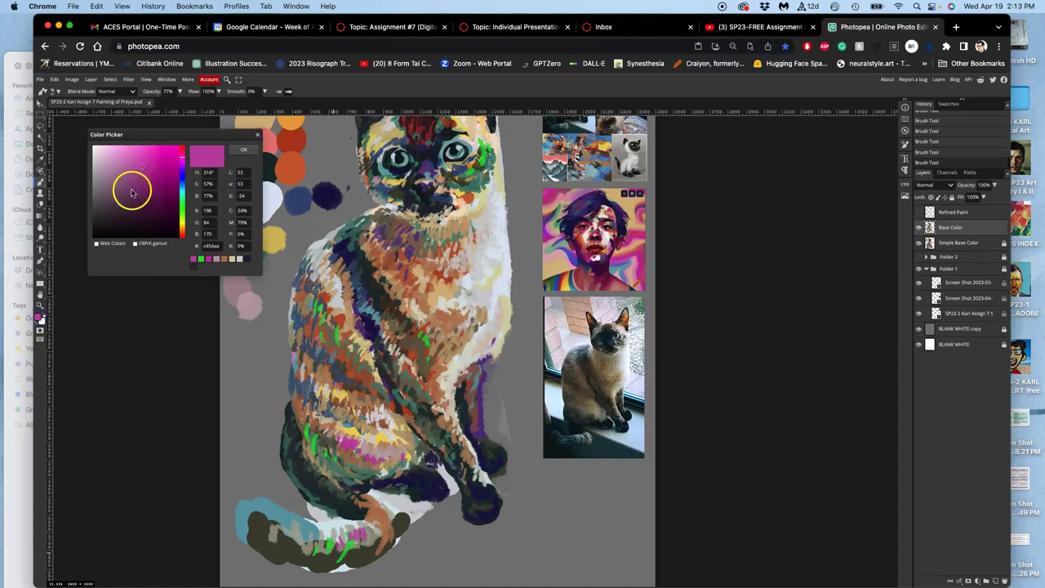
{"action": "mouse_move", "coordinate": [133, 182]}
{"action": "left_mouse_down"}
{"action": "mouse_move", "coordinate": [123, 164]}
{"action": "mouse_move", "coordinate": [119, 171]}
{"action": "left_mouse_up"}
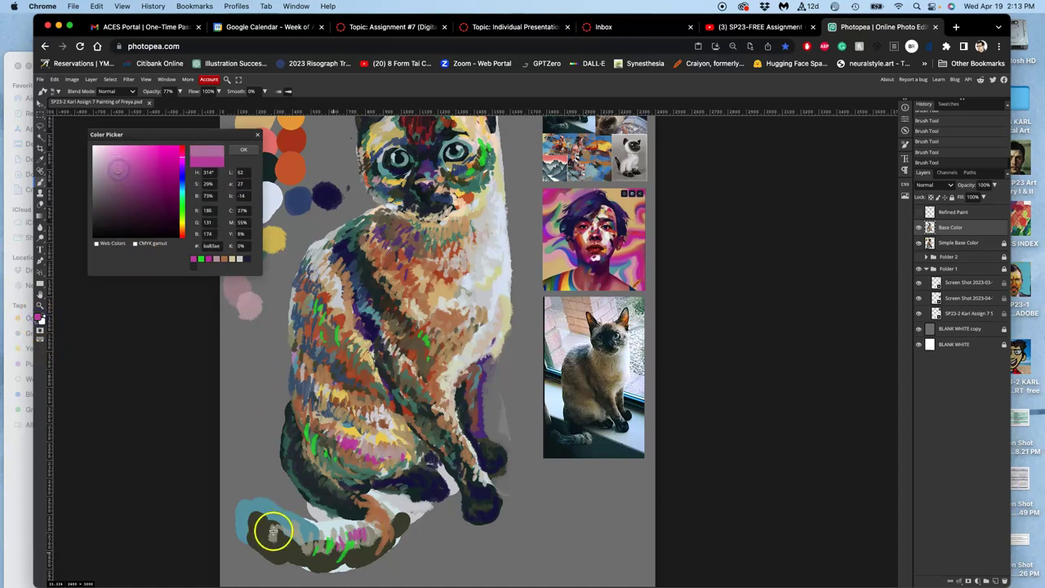
{"action": "left_click_drag", "start_coordinate": [308, 528], "coordinate": [284, 524]}
{"action": "left_click", "coordinate": [117, 170]}
{"action": "left_click", "coordinate": [244, 150]}
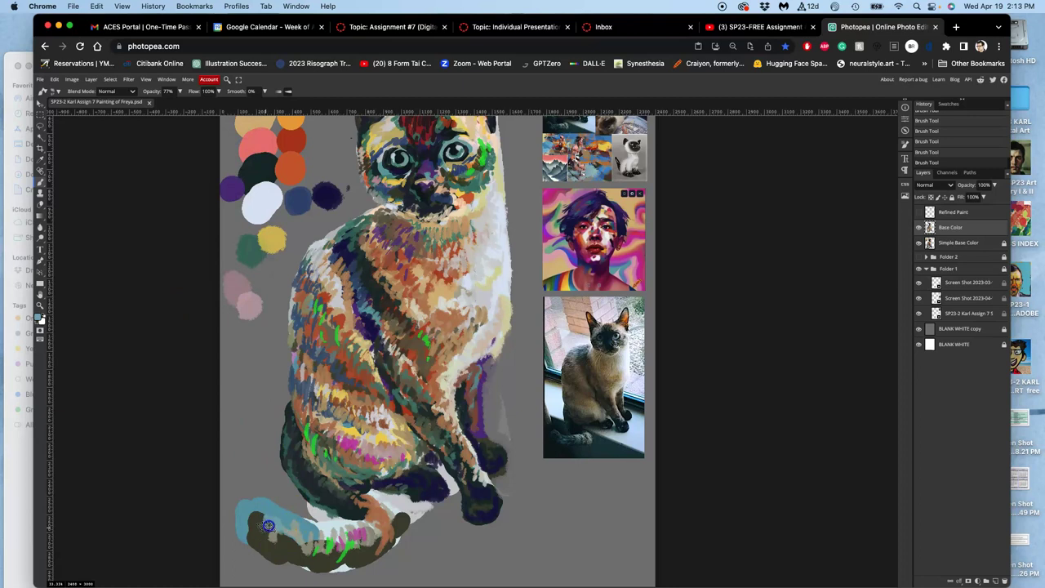
{"action": "mouse_move", "coordinate": [276, 520]}
{"action": "left_mouse_down"}
{"action": "mouse_move", "coordinate": [357, 533]}
{"action": "mouse_move", "coordinate": [267, 516]}
{"action": "mouse_move", "coordinate": [288, 525]}
{"action": "mouse_move", "coordinate": [294, 547]}
{"action": "mouse_move", "coordinate": [379, 540]}
{"action": "left_mouse_up"}
Sample a colour from the tail and paint pink and dark purple strokes over the tail's curve and base.
{"action": "left_click", "coordinate": [358, 533], "text": "alt"}
{"action": "left_click_drag", "start_coordinate": [373, 503], "coordinate": [394, 546]}
{"action": "left_click", "coordinate": [359, 499]}
{"action": "left_click", "coordinate": [359, 494]}
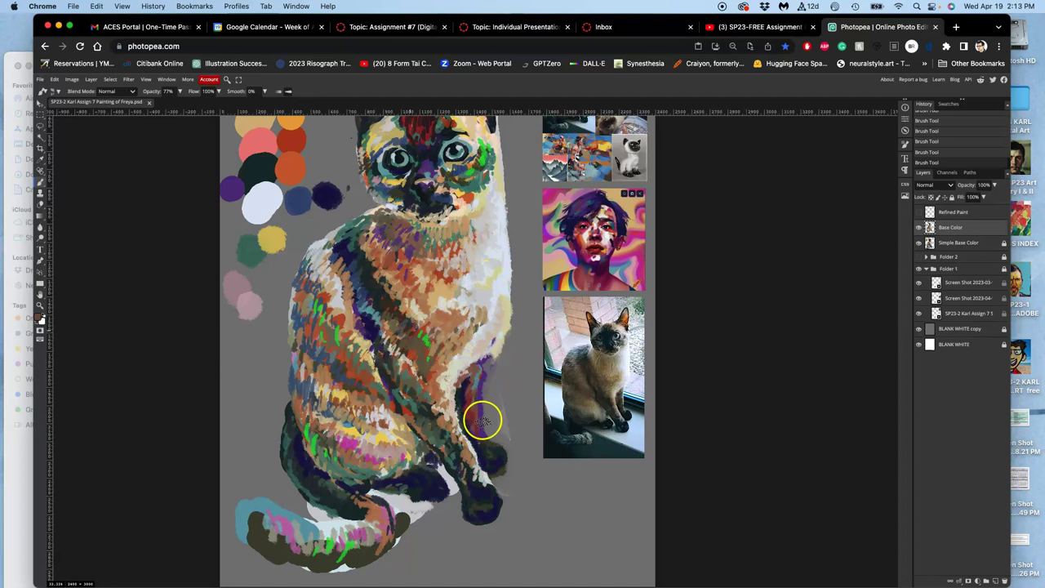
Paint dark reddish-brown strokes on the far front leg and dark purple strokes along the underside of the tail.
{"action": "mouse_move", "coordinate": [475, 406]}
{"action": "left_mouse_down"}
{"action": "mouse_move", "coordinate": [479, 440]}
{"action": "mouse_move", "coordinate": [475, 376]}
{"action": "left_mouse_up"}
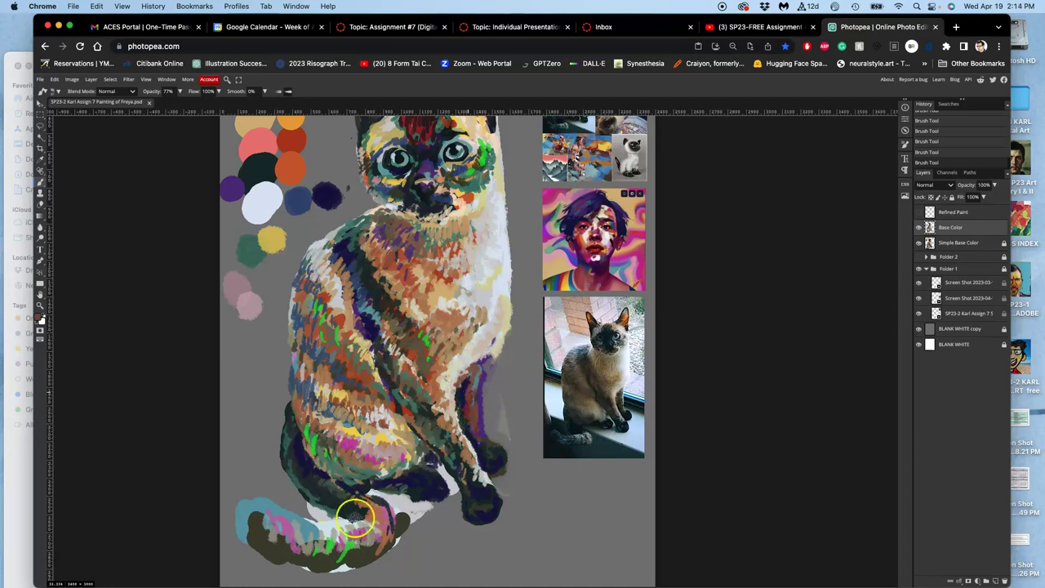
{"action": "mouse_move", "coordinate": [419, 489]}
{"action": "left_mouse_down"}
{"action": "mouse_move", "coordinate": [421, 497]}
{"action": "mouse_move", "coordinate": [398, 485]}
{"action": "mouse_move", "coordinate": [420, 483]}
{"action": "mouse_move", "coordinate": [409, 494]}
{"action": "mouse_move", "coordinate": [437, 438]}
{"action": "mouse_move", "coordinate": [416, 485]}
{"action": "left_mouse_up"}
{"action": "left_click", "coordinate": [376, 529]}
{"action": "mouse_move", "coordinate": [376, 531]}
{"action": "left_mouse_down"}
{"action": "mouse_move", "coordinate": [408, 479]}
{"action": "mouse_move", "coordinate": [362, 563]}
{"action": "mouse_move", "coordinate": [324, 568]}
{"action": "mouse_move", "coordinate": [261, 539]}
{"action": "mouse_move", "coordinate": [267, 544]}
{"action": "mouse_move", "coordinate": [267, 525]}
{"action": "mouse_move", "coordinate": [302, 545]}
{"action": "mouse_move", "coordinate": [349, 553]}
{"action": "mouse_move", "coordinate": [375, 524]}
{"action": "left_mouse_up"}
Sample the grey background and paint around the tail to trim its outline and cover the white area beneath the haunch.
{"action": "left_click", "coordinate": [271, 474], "text": "alt"}
{"action": "left_click", "coordinate": [254, 494]}
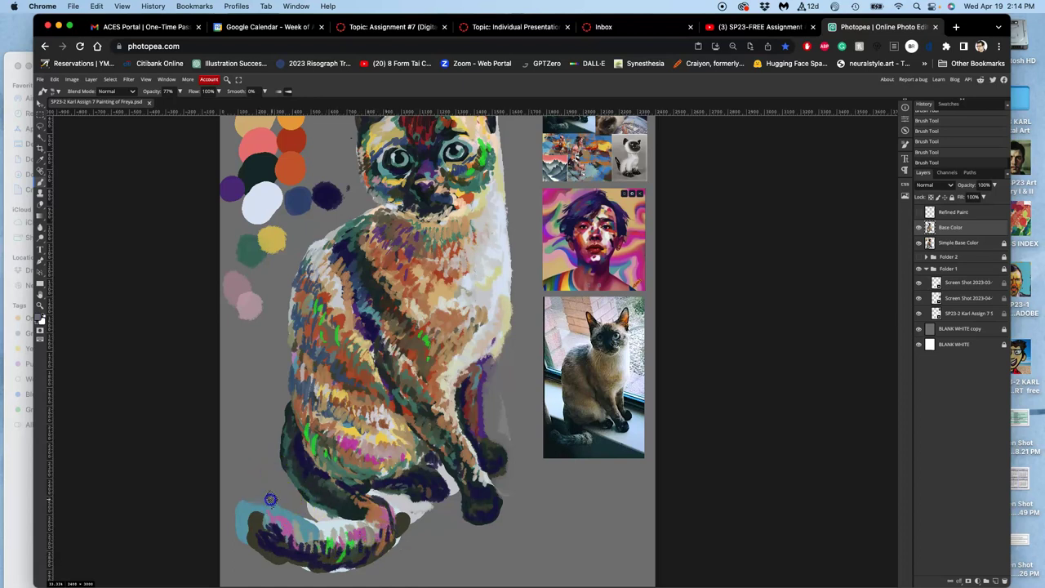
{"action": "left_click_drag", "start_coordinate": [268, 499], "coordinate": [245, 494]}
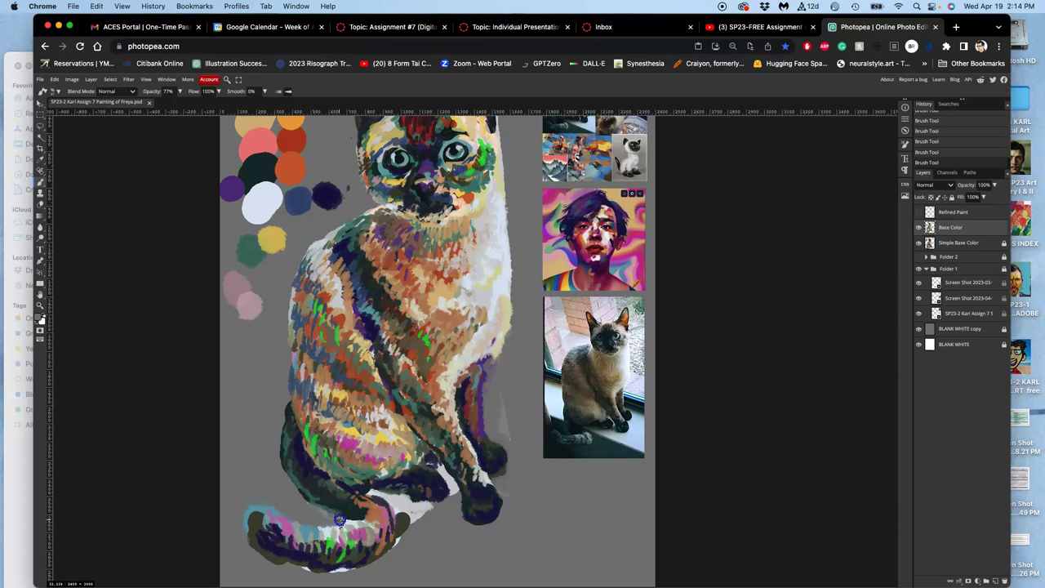
{"action": "left_click", "coordinate": [411, 538]}
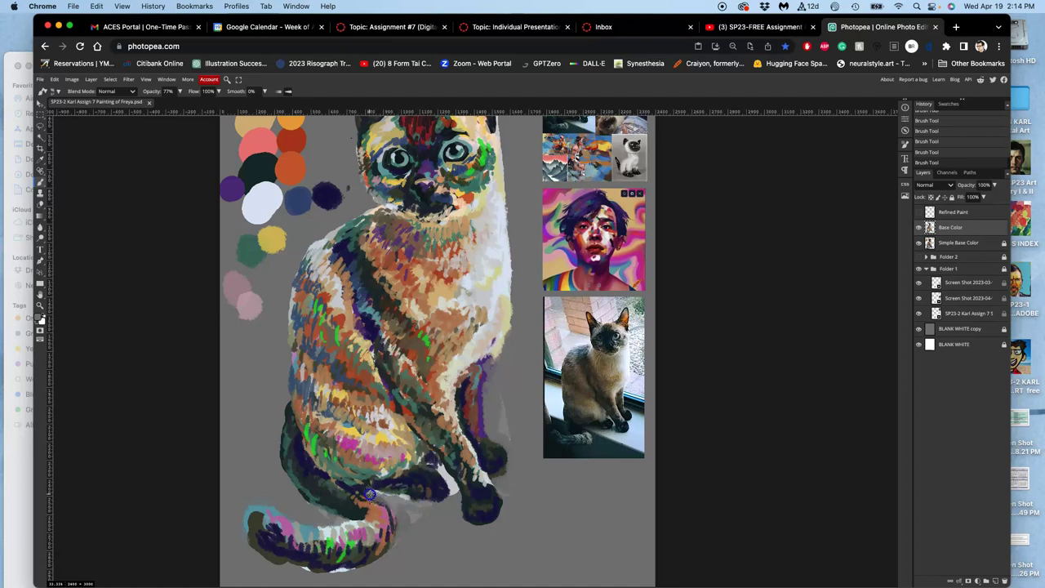
{"action": "mouse_move", "coordinate": [371, 495]}
{"action": "left_mouse_down"}
{"action": "mouse_move", "coordinate": [422, 503]}
{"action": "mouse_move", "coordinate": [598, 428]}
{"action": "mouse_move", "coordinate": [376, 496]}
{"action": "left_mouse_up"}
Sample a dark blue-grey from the cat photo and paint a shadow beneath the hind foot and front paws.
{"action": "left_click", "coordinate": [597, 430], "text": "alt"}
{"action": "mouse_move", "coordinate": [419, 504]}
{"action": "left_mouse_down"}
{"action": "mouse_move", "coordinate": [434, 495]}
{"action": "mouse_move", "coordinate": [455, 508]}
{"action": "left_mouse_up"}
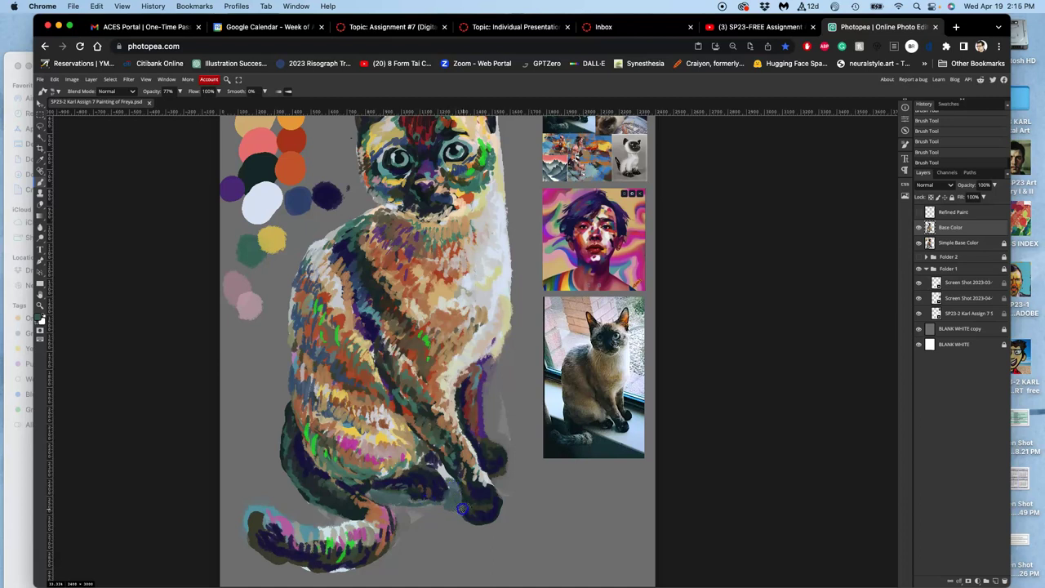
{"action": "mouse_move", "coordinate": [462, 510]}
{"action": "left_mouse_down"}
{"action": "mouse_move", "coordinate": [502, 463]}
{"action": "mouse_move", "coordinate": [465, 506]}
{"action": "mouse_move", "coordinate": [499, 493]}
{"action": "mouse_move", "coordinate": [502, 484]}
{"action": "mouse_move", "coordinate": [439, 565]}
{"action": "mouse_move", "coordinate": [327, 572]}
{"action": "mouse_move", "coordinate": [420, 486]}
{"action": "mouse_move", "coordinate": [422, 525]}
{"action": "mouse_move", "coordinate": [443, 479]}
{"action": "mouse_move", "coordinate": [413, 522]}
{"action": "mouse_move", "coordinate": [393, 504]}
{"action": "mouse_move", "coordinate": [395, 483]}
{"action": "mouse_move", "coordinate": [371, 490]}
{"action": "left_mouse_up"}
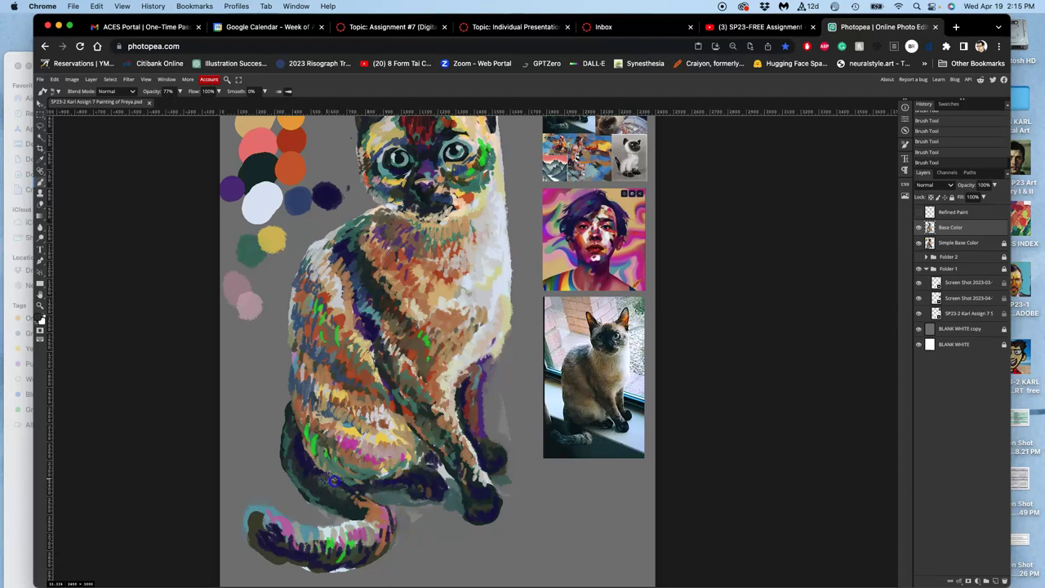
Paint pale yellow fur strokes over the curve of the tail.
{"action": "left_click_drag", "start_coordinate": [369, 527], "coordinate": [351, 502]}
{"action": "mouse_move", "coordinate": [367, 555]}
{"action": "left_mouse_down"}
{"action": "mouse_move", "coordinate": [425, 394]}
{"action": "mouse_move", "coordinate": [363, 352]}
{"action": "left_mouse_up"}
{"action": "mouse_move", "coordinate": [390, 511]}
{"action": "left_mouse_down"}
{"action": "mouse_move", "coordinate": [374, 519]}
{"action": "mouse_move", "coordinate": [368, 541]}
{"action": "mouse_move", "coordinate": [359, 534]}
{"action": "left_mouse_up"}
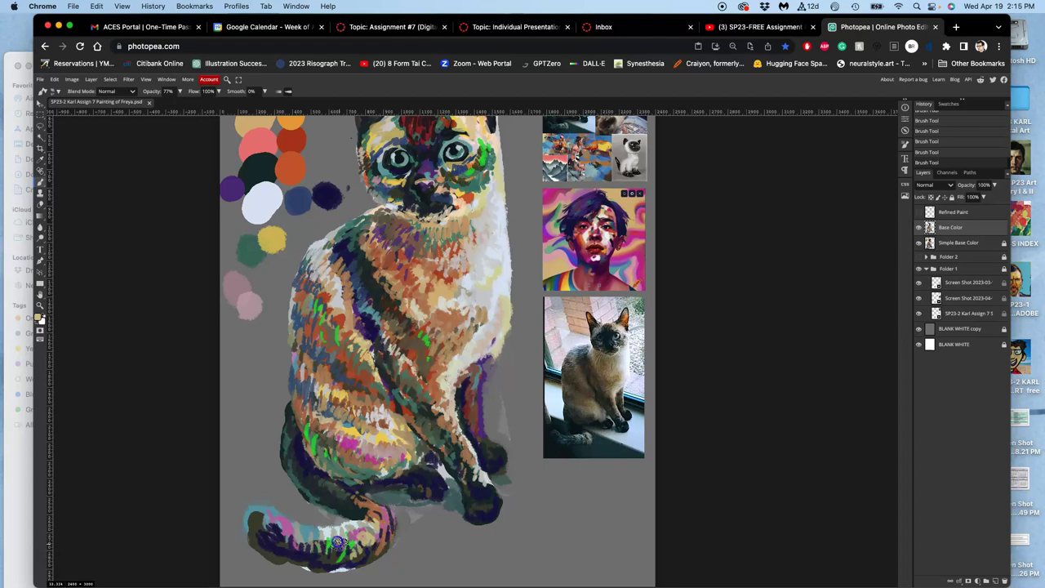
{"action": "left_click_drag", "start_coordinate": [367, 539], "coordinate": [388, 516]}
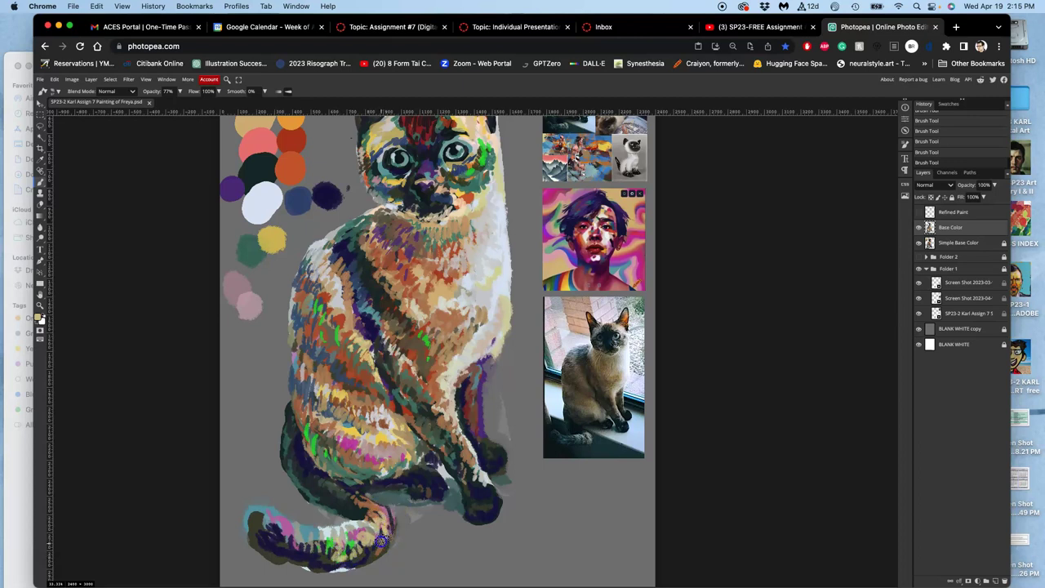
{"action": "mouse_move", "coordinate": [372, 547]}
{"action": "left_mouse_down"}
{"action": "mouse_move", "coordinate": [355, 427]}
{"action": "mouse_move", "coordinate": [214, 464]}
{"action": "mouse_move", "coordinate": [369, 516]}
{"action": "left_mouse_up"}
Sample dark blue from the coat for strokes along the tail, and paint pale strokes on the tail's upper middle.
{"action": "left_click", "coordinate": [358, 294], "text": "alt"}
{"action": "left_click", "coordinate": [307, 446]}
{"action": "left_click_drag", "start_coordinate": [276, 521], "coordinate": [275, 515]}
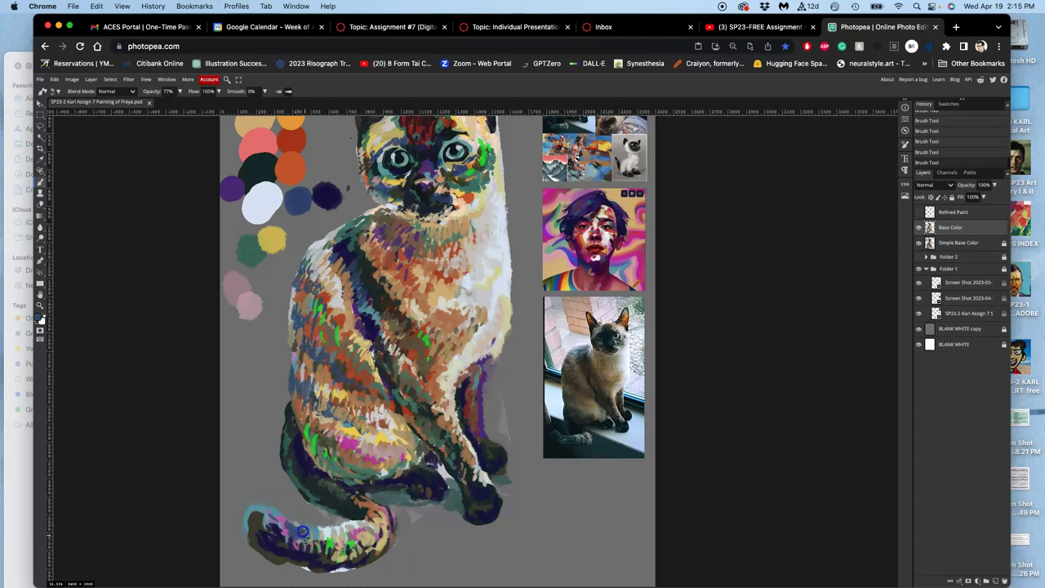
{"action": "mouse_move", "coordinate": [327, 545]}
{"action": "left_mouse_down"}
{"action": "mouse_move", "coordinate": [363, 522]}
{"action": "mouse_move", "coordinate": [355, 524]}
{"action": "mouse_move", "coordinate": [389, 421]}
{"action": "mouse_move", "coordinate": [453, 368]}
{"action": "left_mouse_up"}
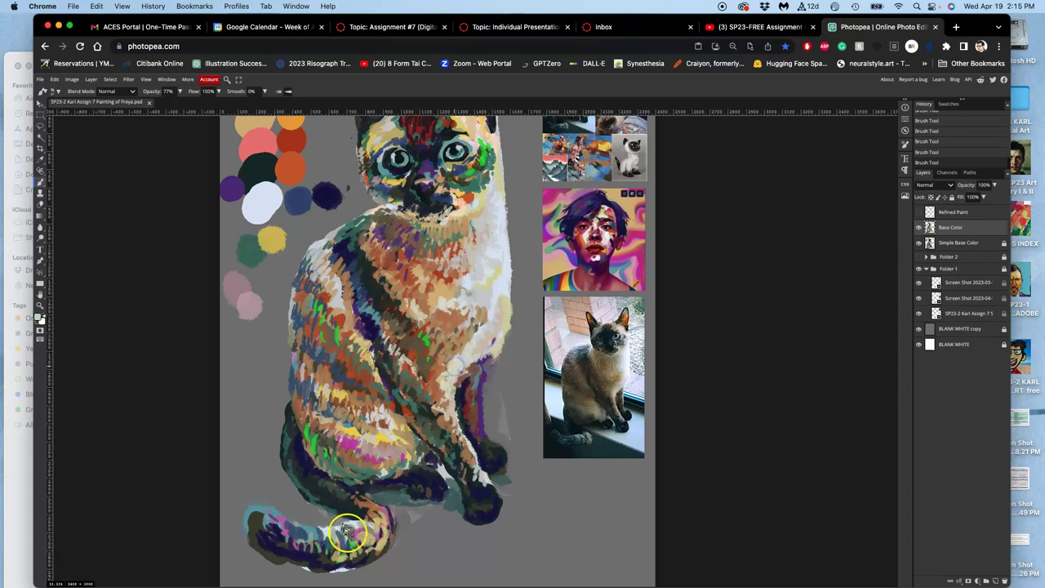
{"action": "mouse_move", "coordinate": [350, 531]}
{"action": "left_mouse_down"}
{"action": "mouse_move", "coordinate": [326, 535]}
{"action": "mouse_move", "coordinate": [349, 527]}
{"action": "mouse_move", "coordinate": [362, 497]}
{"action": "mouse_move", "coordinate": [357, 562]}
{"action": "mouse_move", "coordinate": [275, 564]}
{"action": "mouse_move", "coordinate": [343, 499]}
{"action": "mouse_move", "coordinate": [357, 498]}
{"action": "left_mouse_up"}
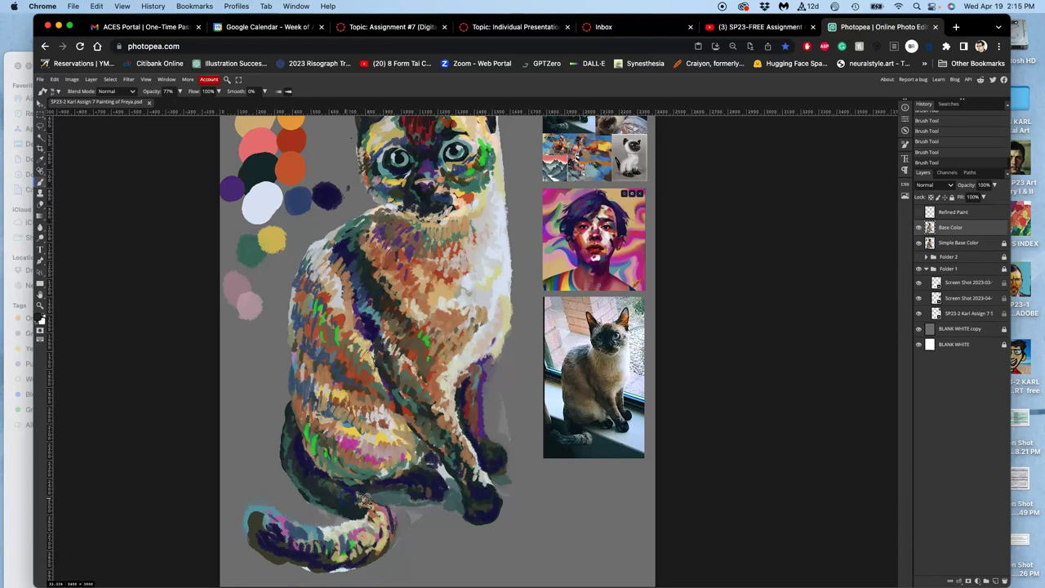
Paint blue and brown fur strokes along the tail toward its tip and save the file.
{"action": "mouse_move", "coordinate": [365, 514]}
{"action": "left_mouse_down"}
{"action": "mouse_move", "coordinate": [321, 534]}
{"action": "mouse_move", "coordinate": [273, 531]}
{"action": "mouse_move", "coordinate": [274, 549]}
{"action": "mouse_move", "coordinate": [266, 520]}
{"action": "left_mouse_up"}
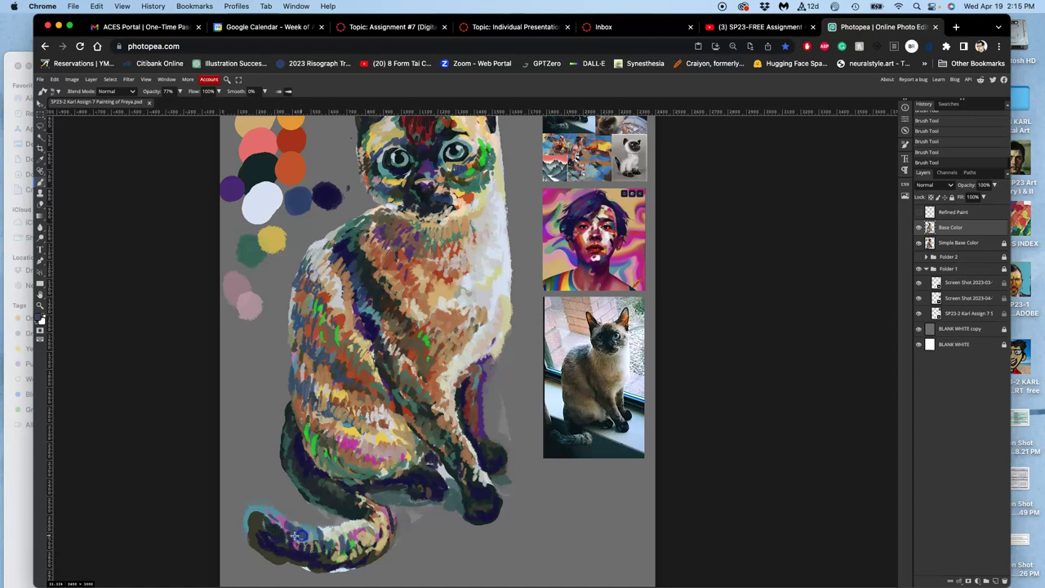
{"action": "left_click_drag", "start_coordinate": [301, 536], "coordinate": [279, 530]}
{"action": "left_click_drag", "start_coordinate": [331, 542], "coordinate": [318, 558]}
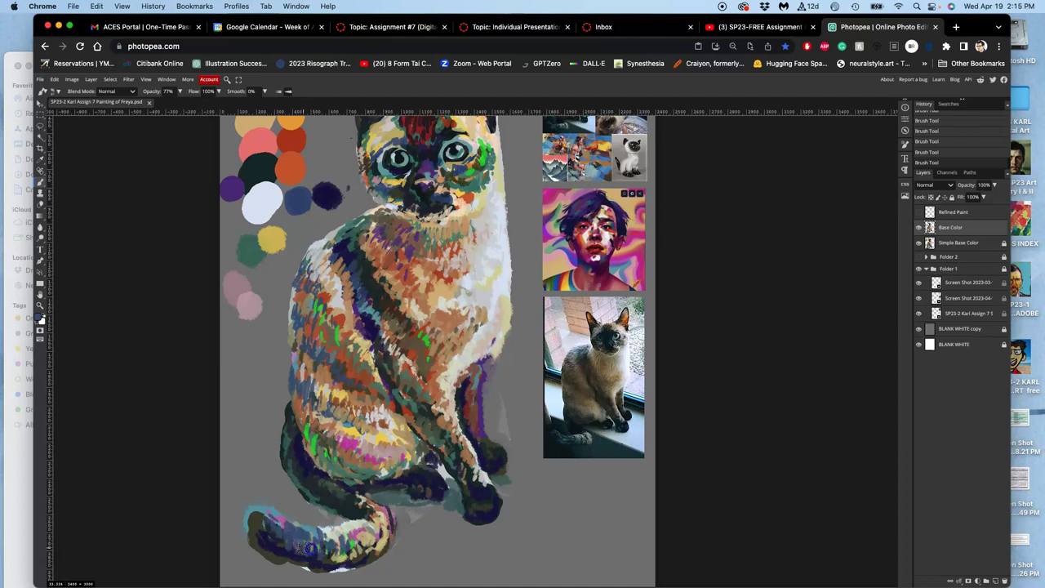
{"action": "left_click", "coordinate": [359, 381], "text": "alt"}
{"action": "mouse_move", "coordinate": [299, 535]}
{"action": "left_mouse_down"}
{"action": "mouse_move", "coordinate": [322, 559]}
{"action": "mouse_move", "coordinate": [271, 520]}
{"action": "mouse_move", "coordinate": [293, 565]}
{"action": "mouse_move", "coordinate": [382, 560]}
{"action": "mouse_move", "coordinate": [352, 571]}
{"action": "mouse_move", "coordinate": [401, 543]}
{"action": "mouse_move", "coordinate": [393, 558]}
{"action": "mouse_move", "coordinate": [303, 572]}
{"action": "mouse_move", "coordinate": [237, 535]}
{"action": "mouse_move", "coordinate": [255, 503]}
{"action": "left_mouse_up"}
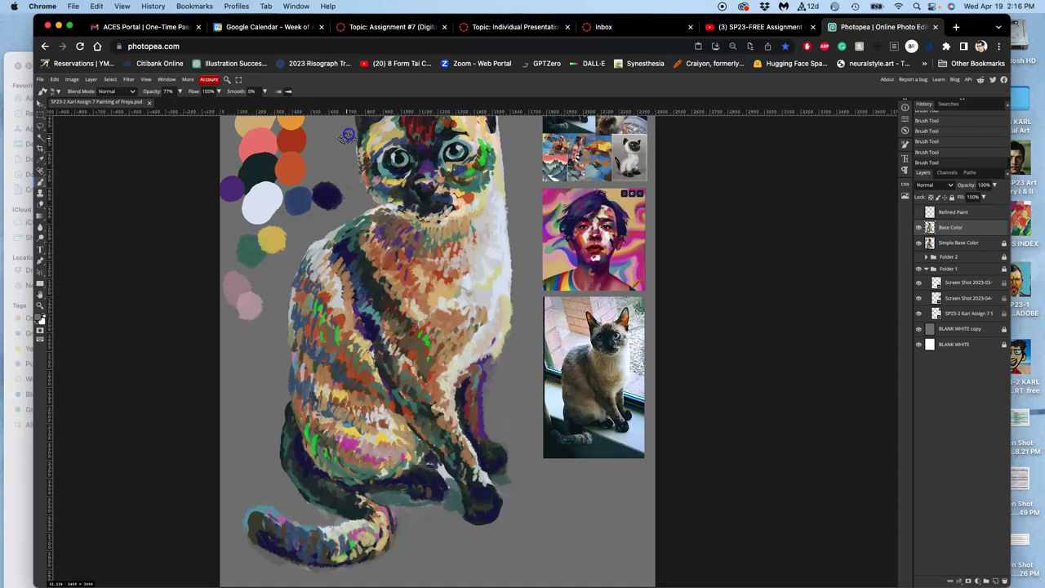
{"action": "key", "text": "super+s"}
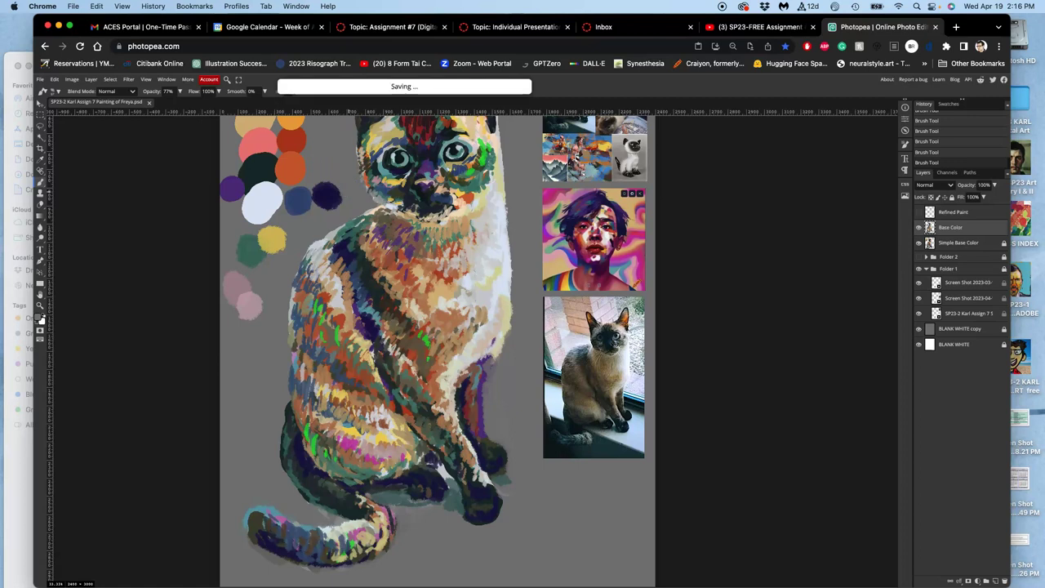
Compare the whole cat painting with the Base Color layer hidden and shown.
{"action": "key", "text": "super+minus"}
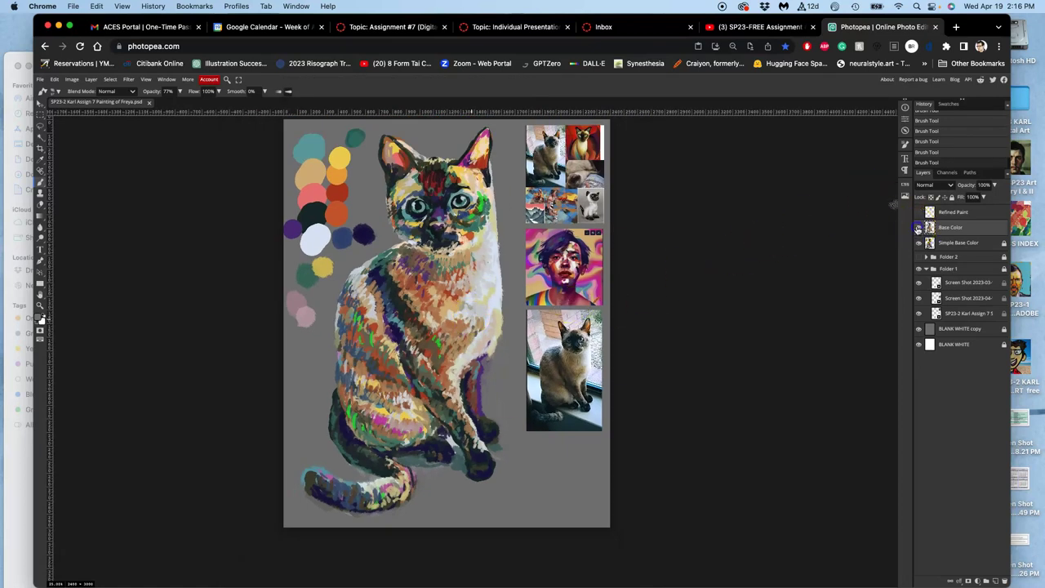
{"action": "left_click", "coordinate": [918, 228]}
{"action": "left_click", "coordinate": [918, 228]}
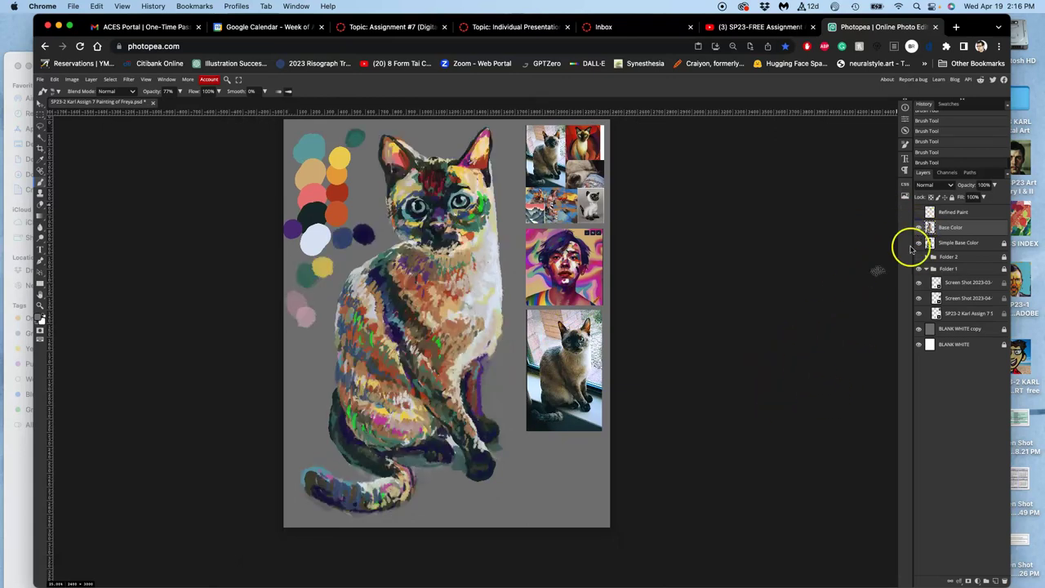
Show the Refined Paint layer and lock the Base Color layer.
{"action": "left_click", "coordinate": [919, 213]}
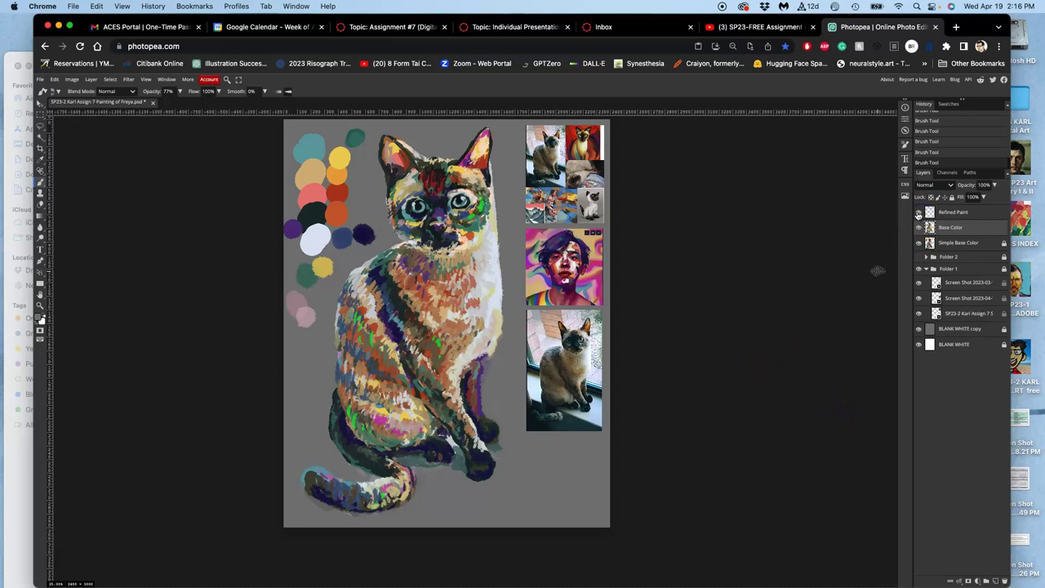
{"action": "left_click", "coordinate": [919, 214]}
{"action": "left_click", "coordinate": [918, 214]}
{"action": "left_click", "coordinate": [944, 199]}
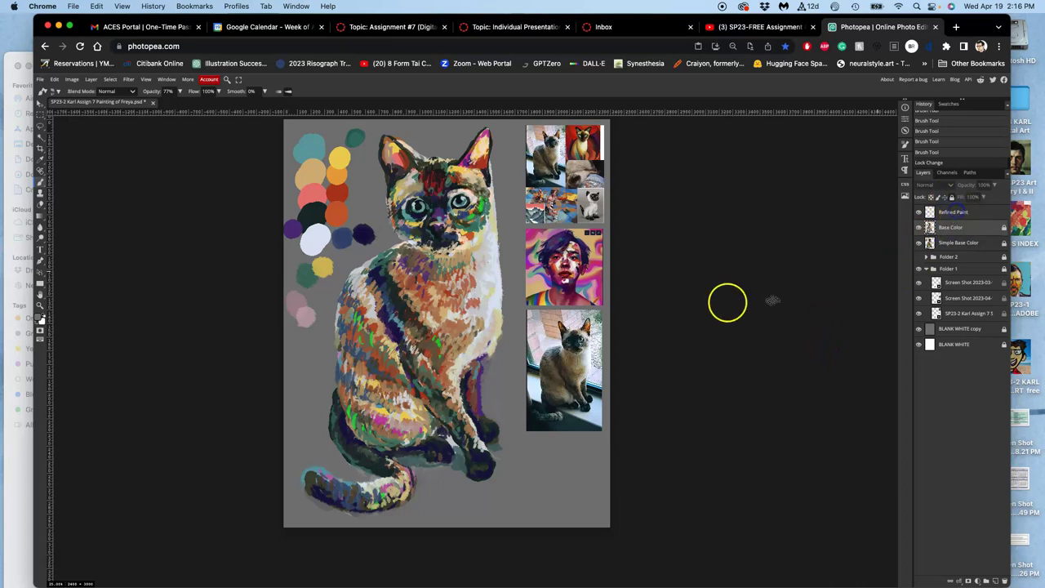
Examine the brushwork on the chest, back, haunch and legs up close.
{"action": "scroll", "coordinate": [453, 296], "scroll_direction": "up", "scroll_amount": 2}
{"action": "scroll", "coordinate": [453, 296], "scroll_direction": "up", "scroll_amount": 4}
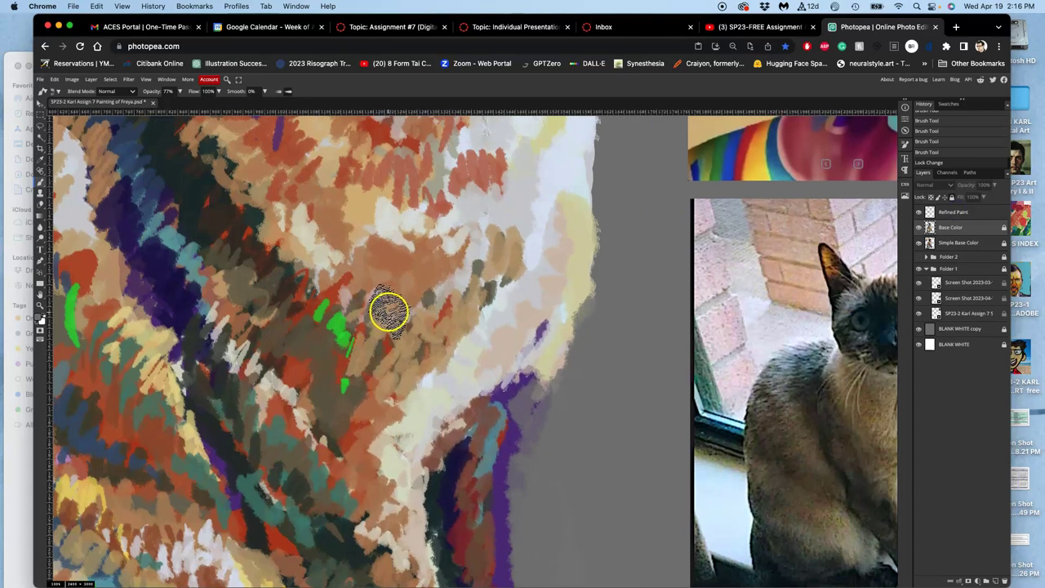
{"action": "scroll", "coordinate": [399, 301], "scroll_direction": "up", "scroll_amount": 2}
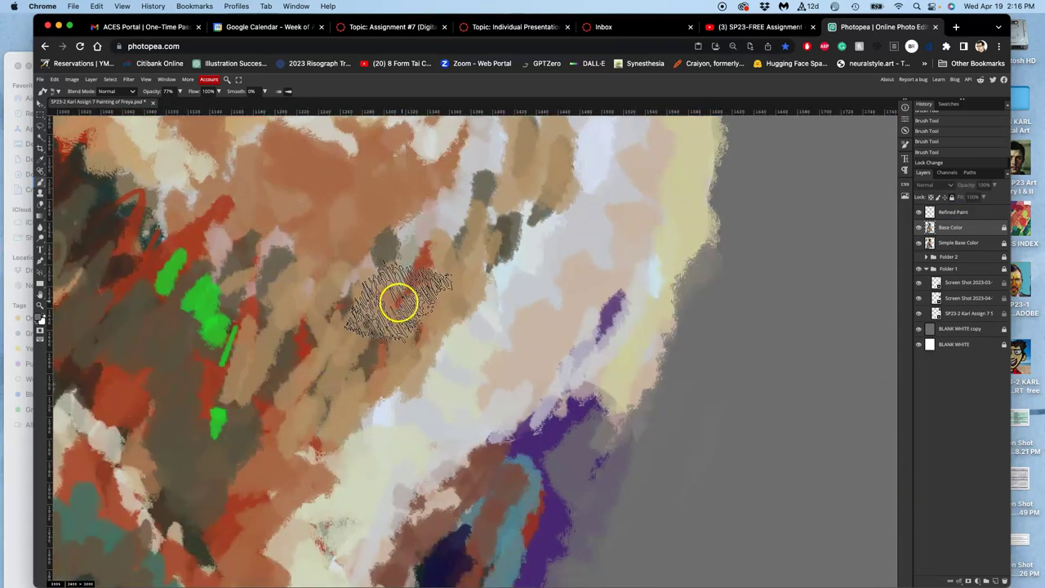
{"action": "left_click_drag", "start_coordinate": [398, 313], "coordinate": [580, 168]}
{"action": "mouse_move", "coordinate": [459, 276]}
{"action": "left_mouse_down"}
{"action": "mouse_move", "coordinate": [490, 245]}
{"action": "mouse_move", "coordinate": [425, 310]}
{"action": "mouse_move", "coordinate": [474, 262]}
{"action": "mouse_move", "coordinate": [444, 288]}
{"action": "left_mouse_up"}
{"action": "left_click_drag", "start_coordinate": [287, 334], "coordinate": [415, 374]}
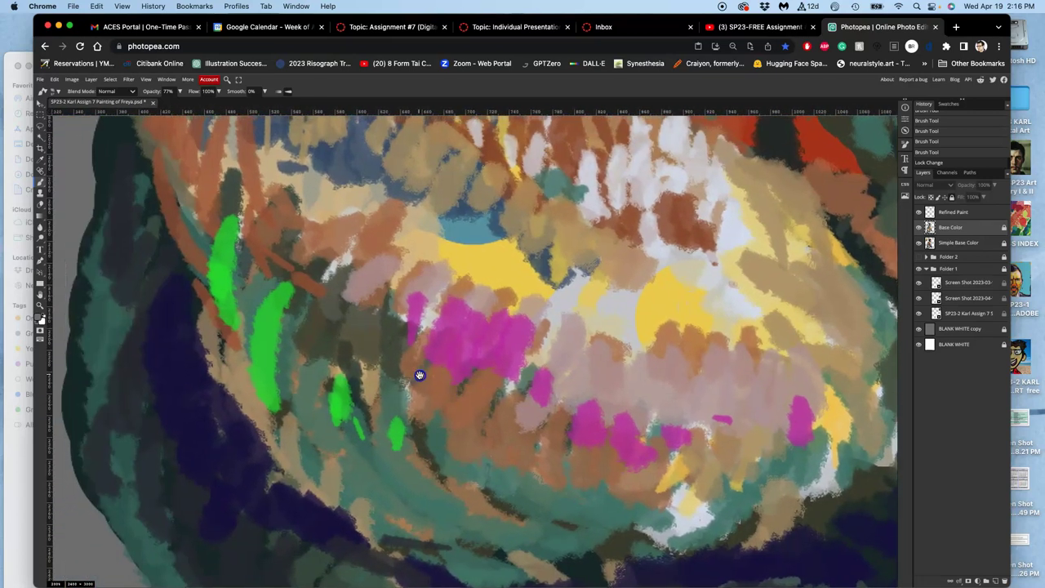
{"action": "mouse_move", "coordinate": [385, 253]}
{"action": "left_mouse_down"}
{"action": "mouse_move", "coordinate": [367, 375]}
{"action": "mouse_move", "coordinate": [351, 374]}
{"action": "mouse_move", "coordinate": [348, 350]}
{"action": "mouse_move", "coordinate": [334, 378]}
{"action": "mouse_move", "coordinate": [343, 381]}
{"action": "mouse_move", "coordinate": [320, 399]}
{"action": "left_mouse_up"}
{"action": "left_click_drag", "start_coordinate": [351, 277], "coordinate": [308, 377]}
{"action": "mouse_move", "coordinate": [372, 258]}
{"action": "left_mouse_down"}
{"action": "mouse_move", "coordinate": [345, 302]}
{"action": "mouse_move", "coordinate": [266, 365]}
{"action": "mouse_move", "coordinate": [329, 313]}
{"action": "left_mouse_up"}
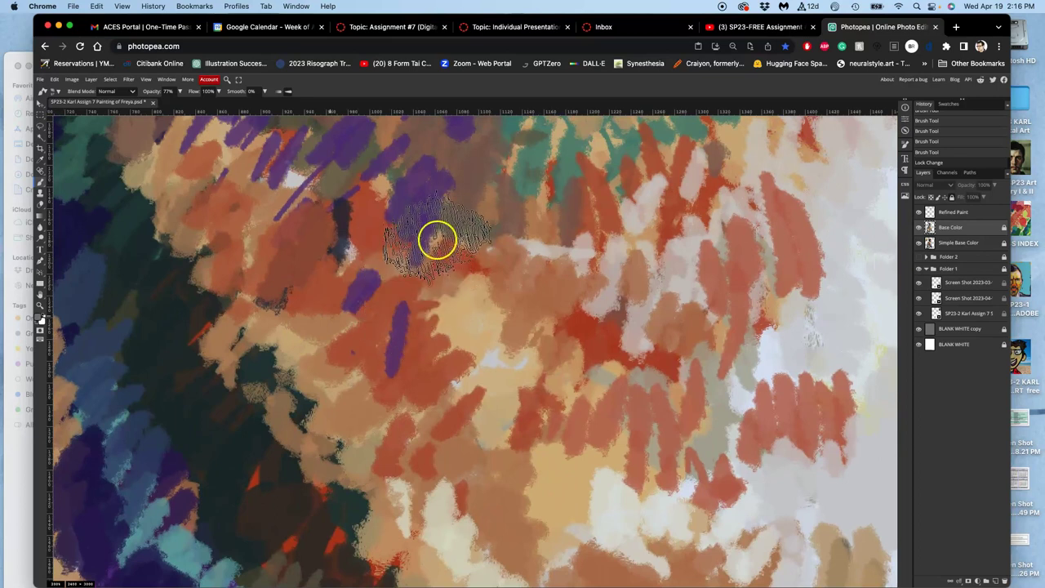
{"action": "left_click_drag", "start_coordinate": [503, 296], "coordinate": [449, 257]}
{"action": "left_click_drag", "start_coordinate": [534, 292], "coordinate": [482, 250]}
{"action": "left_click_drag", "start_coordinate": [688, 334], "coordinate": [677, 291]}
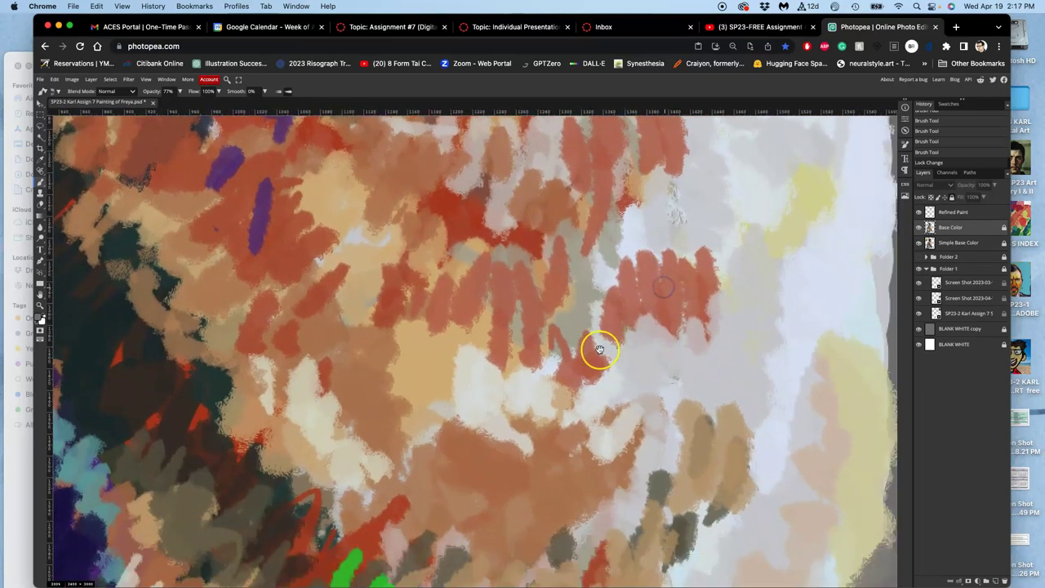
{"action": "left_click_drag", "start_coordinate": [403, 381], "coordinate": [436, 303]}
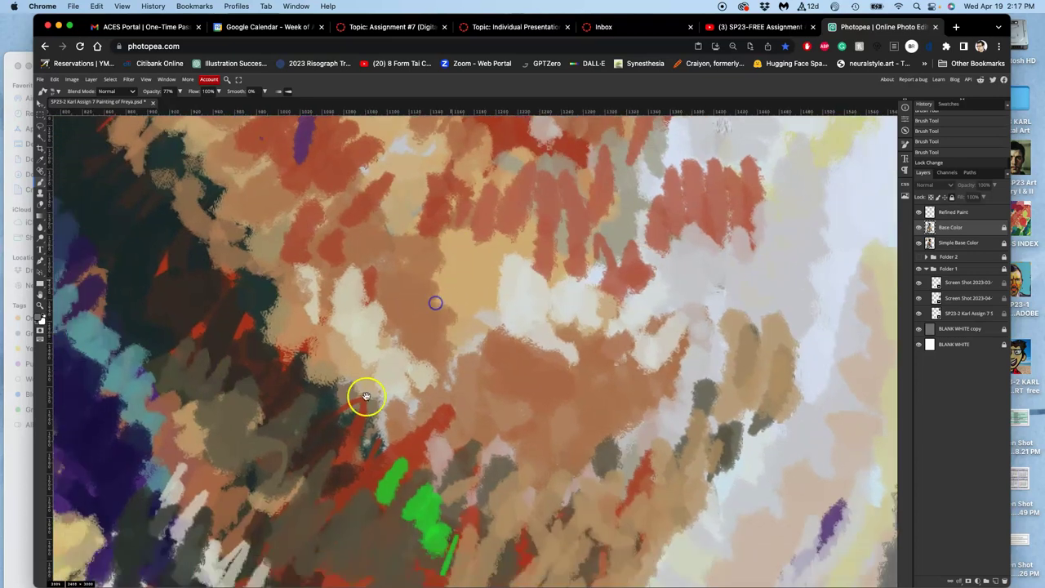
{"action": "left_click_drag", "start_coordinate": [364, 401], "coordinate": [479, 242]}
{"action": "left_click_drag", "start_coordinate": [399, 352], "coordinate": [371, 299]}
{"action": "left_click_drag", "start_coordinate": [494, 416], "coordinate": [483, 310]}
{"action": "scroll", "coordinate": [483, 308], "scroll_direction": "down", "scroll_amount": 10}
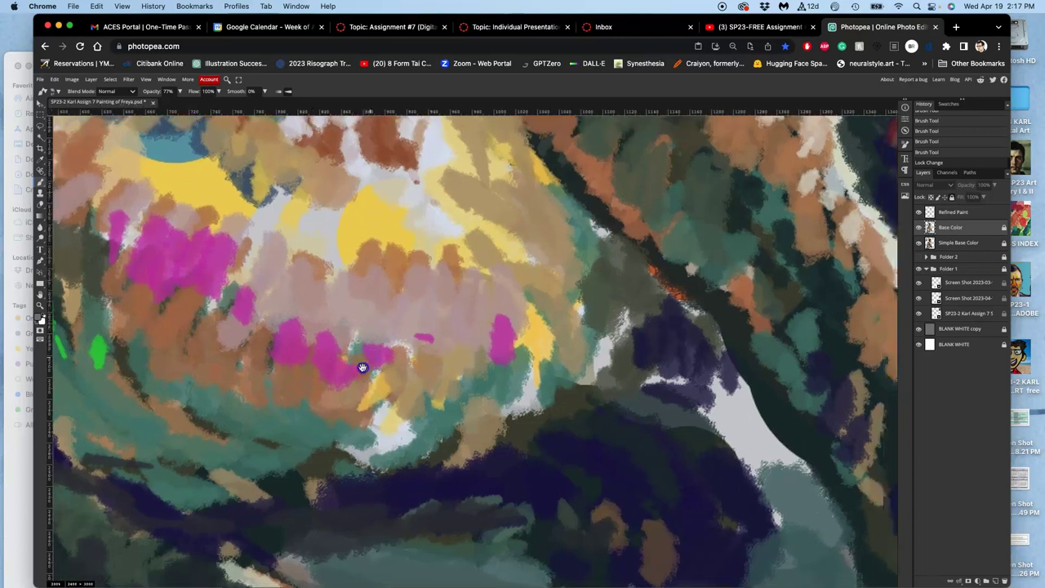
{"action": "left_click_drag", "start_coordinate": [362, 367], "coordinate": [314, 420]}
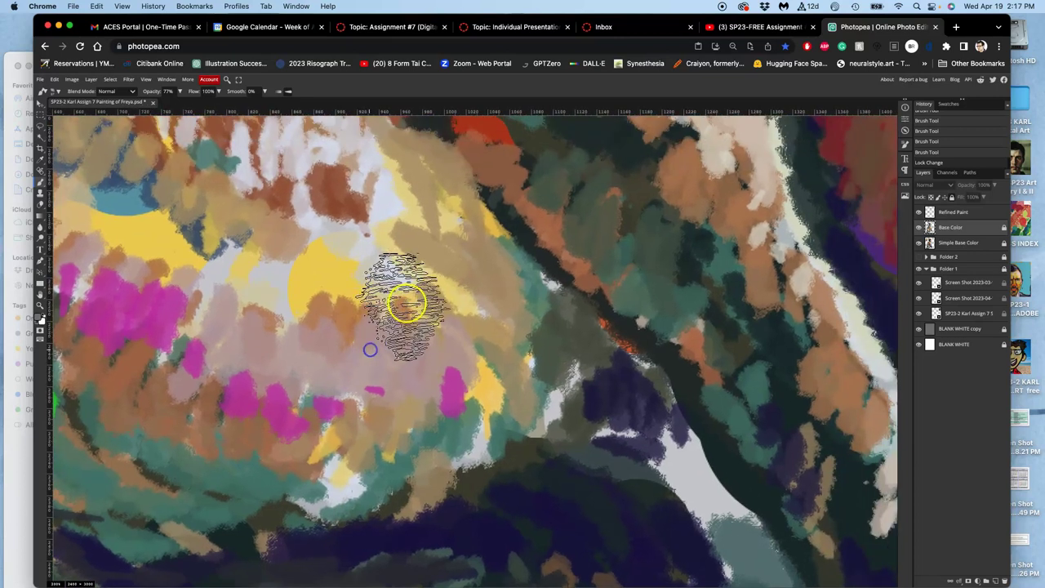
{"action": "scroll", "coordinate": [407, 303], "scroll_direction": "down", "scroll_amount": 5}
{"action": "scroll", "coordinate": [426, 297], "scroll_direction": "down", "scroll_amount": 3}
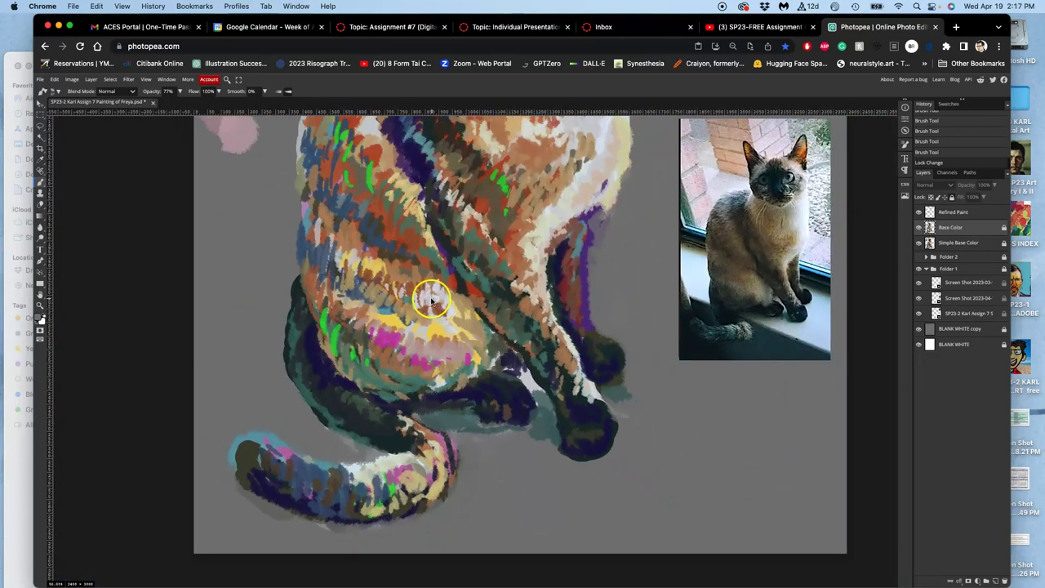
Select the Refined Paint layer and enlarge the cat's eye and brow nearest the reference images.
{"action": "scroll", "coordinate": [429, 291], "scroll_direction": "up", "scroll_amount": 8}
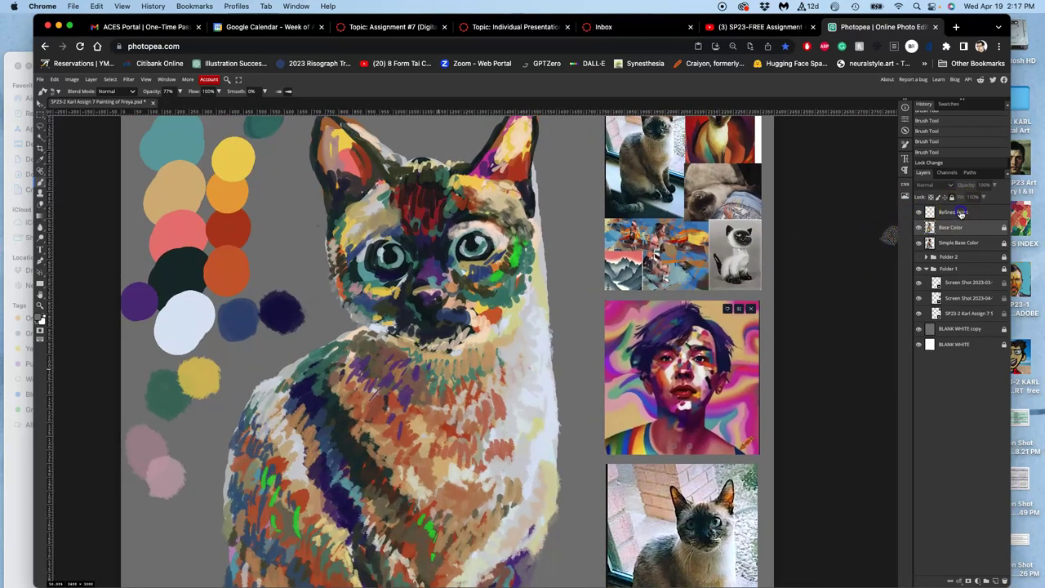
{"action": "left_click", "coordinate": [953, 212]}
{"action": "key", "text": "super+plus"}
{"action": "key", "text": "super+plus"}
{"action": "key", "text": "super+plus"}
{"action": "left_click_drag", "start_coordinate": [515, 200], "coordinate": [432, 451]}
{"action": "left_click_drag", "start_coordinate": [503, 255], "coordinate": [463, 433]}
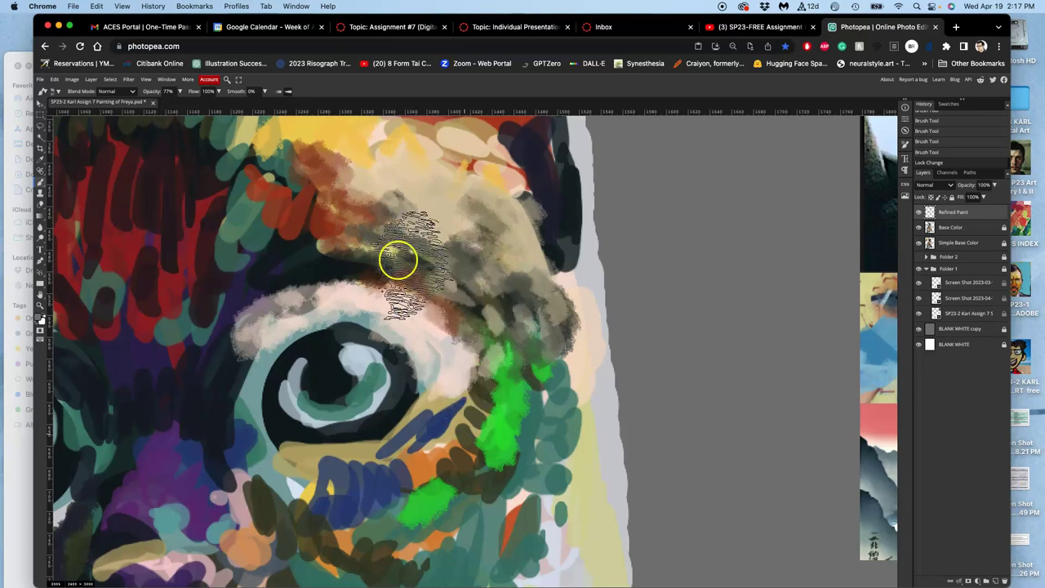
{"action": "left_click", "coordinate": [145, 81]}
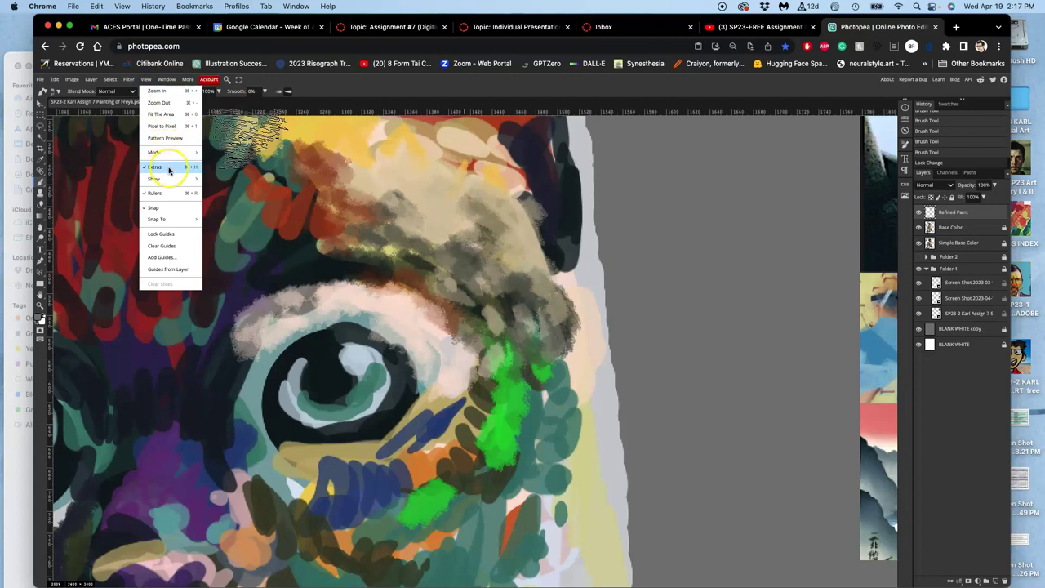
{"action": "mouse_move", "coordinate": [171, 181]}
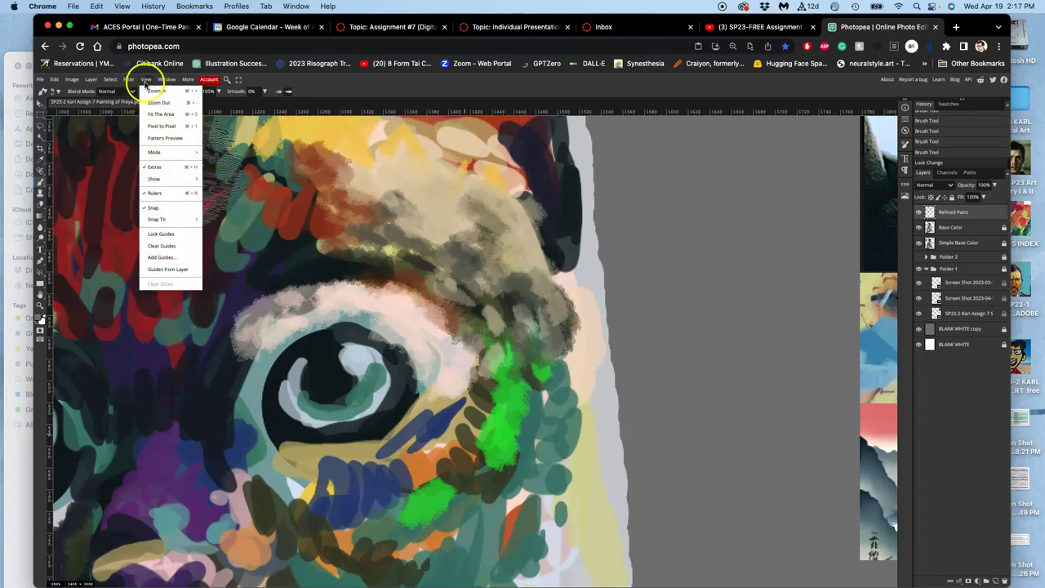
{"action": "left_click", "coordinate": [147, 81]}
{"action": "left_click", "coordinate": [146, 80]}
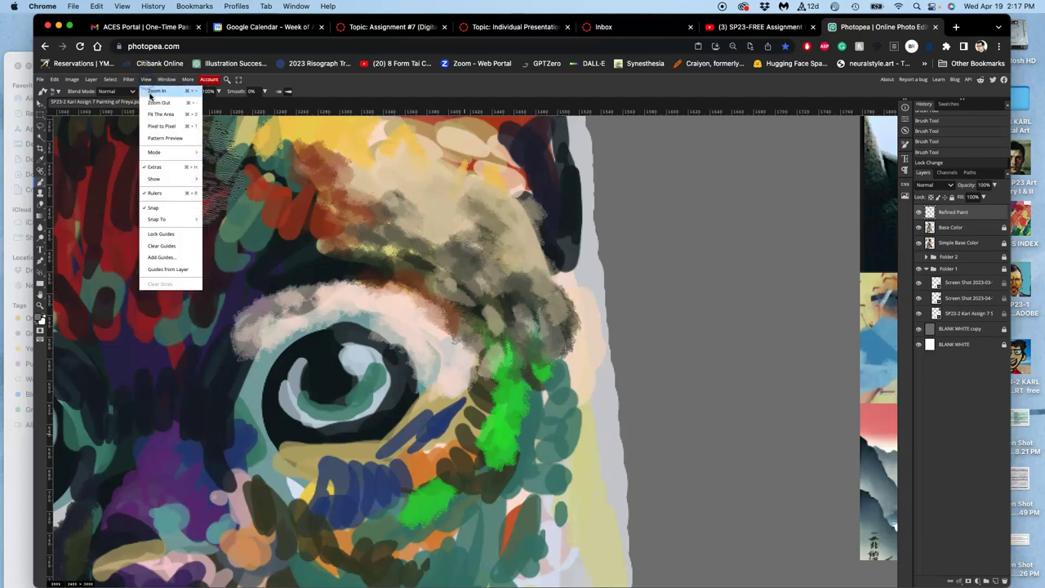
{"action": "left_click", "coordinate": [159, 102]}
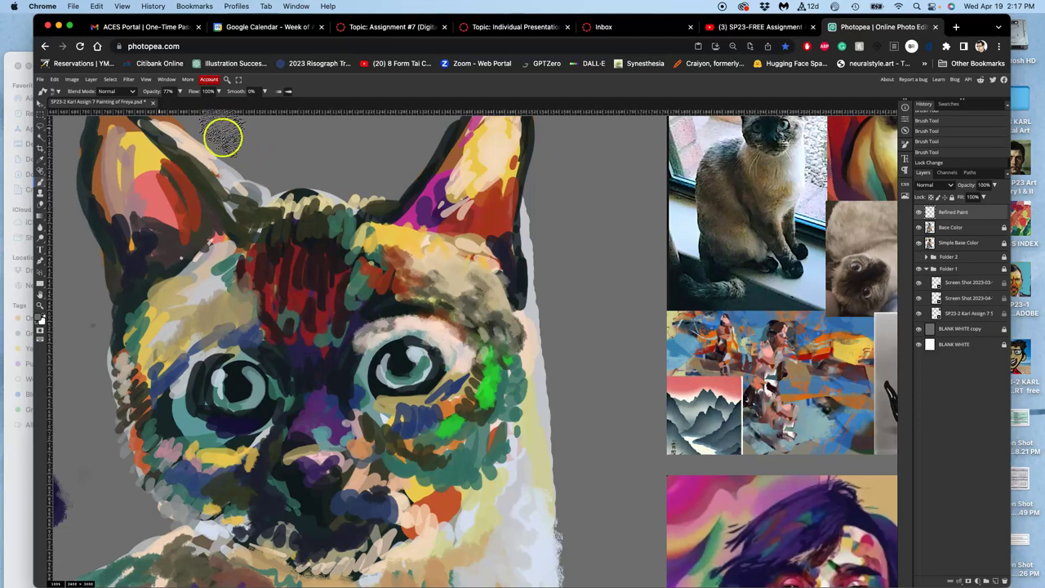
{"action": "key", "text": "super+equal"}
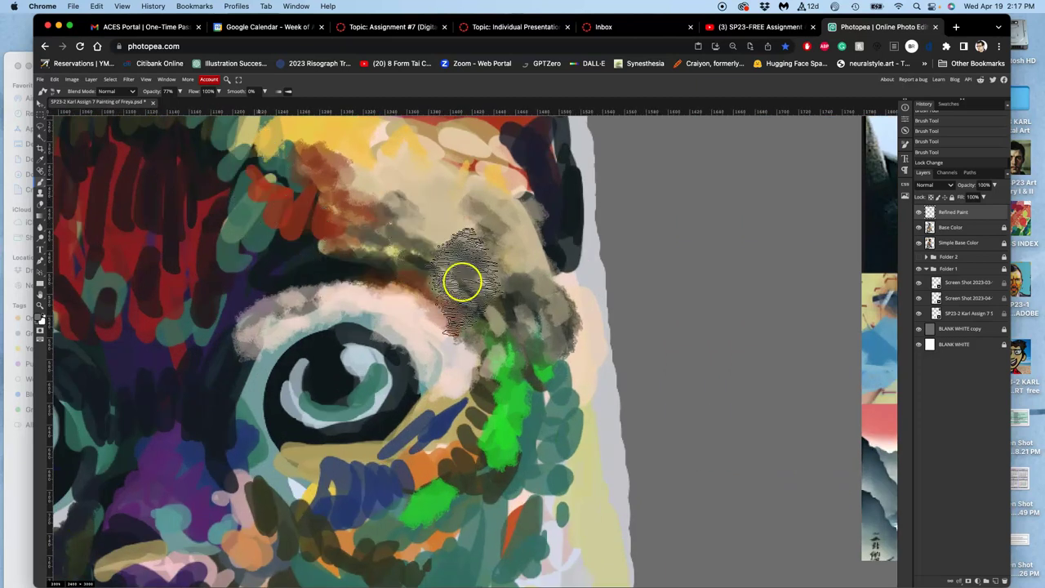
Set the brush opacity to 45% and flow to 86%, and paint sampled rust-red strokes above the eye's inner brow.
{"action": "mouse_move", "coordinate": [456, 270]}
{"action": "left_mouse_down"}
{"action": "mouse_move", "coordinate": [495, 253]}
{"action": "mouse_move", "coordinate": [499, 322]}
{"action": "mouse_move", "coordinate": [394, 253]}
{"action": "mouse_move", "coordinate": [414, 235]}
{"action": "mouse_move", "coordinate": [497, 262]}
{"action": "mouse_move", "coordinate": [513, 294]}
{"action": "mouse_move", "coordinate": [418, 241]}
{"action": "mouse_move", "coordinate": [507, 282]}
{"action": "mouse_move", "coordinate": [448, 234]}
{"action": "mouse_move", "coordinate": [501, 261]}
{"action": "mouse_move", "coordinate": [465, 238]}
{"action": "mouse_move", "coordinate": [506, 270]}
{"action": "mouse_move", "coordinate": [405, 188]}
{"action": "mouse_move", "coordinate": [186, 98]}
{"action": "left_mouse_up"}
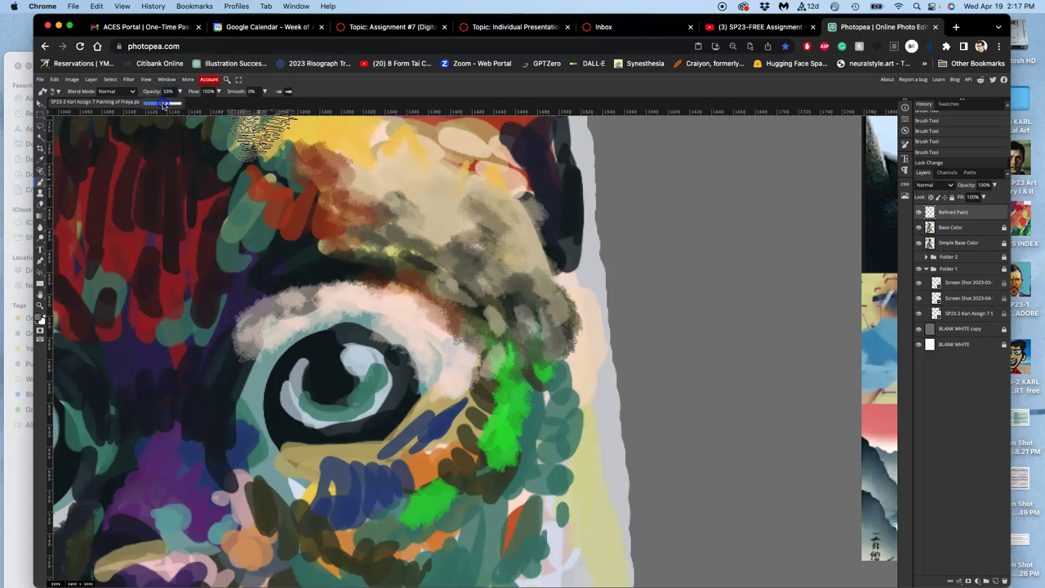
{"action": "mouse_move", "coordinate": [315, 151]}
{"action": "left_mouse_down"}
{"action": "mouse_move", "coordinate": [354, 199]}
{"action": "mouse_move", "coordinate": [380, 205]}
{"action": "mouse_move", "coordinate": [208, 97]}
{"action": "left_mouse_up"}
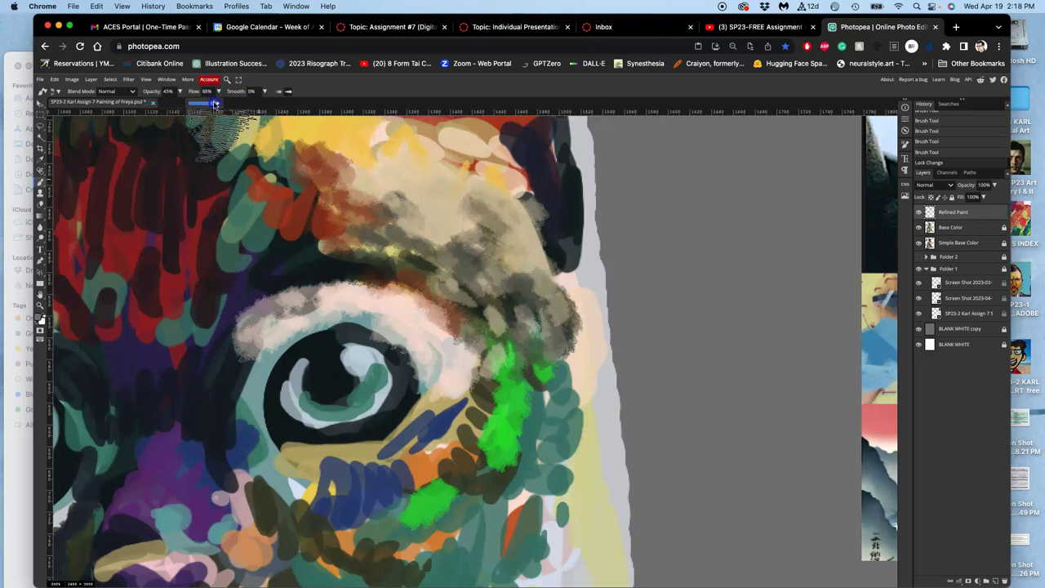
{"action": "mouse_move", "coordinate": [384, 163]}
{"action": "left_mouse_down"}
{"action": "mouse_move", "coordinate": [397, 205]}
{"action": "mouse_move", "coordinate": [327, 220]}
{"action": "mouse_move", "coordinate": [359, 236]}
{"action": "mouse_move", "coordinate": [330, 238]}
{"action": "mouse_move", "coordinate": [347, 188]}
{"action": "mouse_move", "coordinate": [389, 224]}
{"action": "mouse_move", "coordinate": [296, 236]}
{"action": "mouse_move", "coordinate": [254, 278]}
{"action": "mouse_move", "coordinate": [240, 260]}
{"action": "mouse_move", "coordinate": [219, 303]}
{"action": "left_mouse_up"}
{"action": "left_click", "coordinate": [327, 220], "text": "alt"}
{"action": "left_click", "coordinate": [231, 303]}
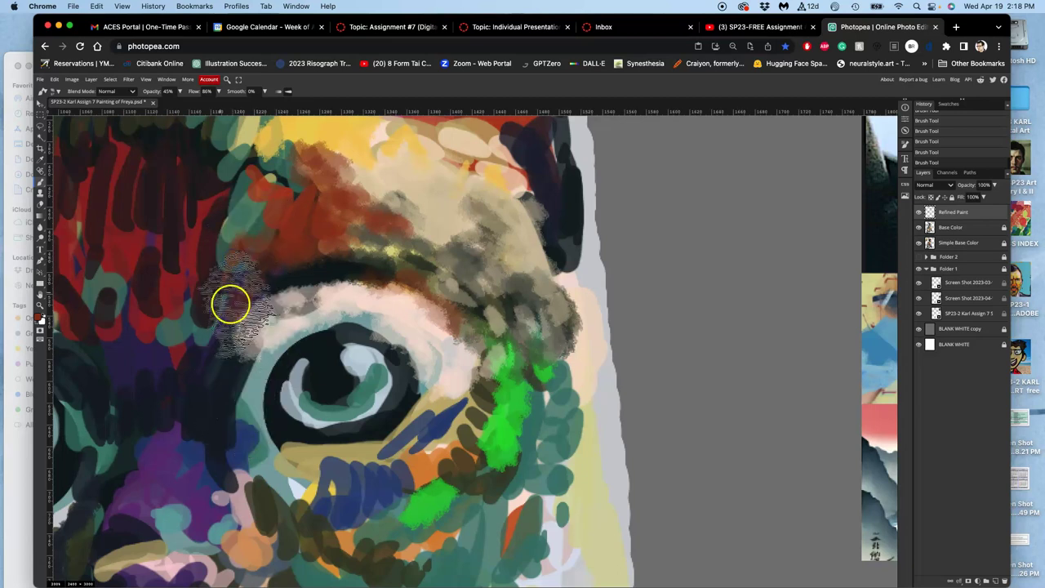
Paint sampled green and rust-red strokes between the inner brow and the nose bridge, and save the file.
{"action": "left_click", "coordinate": [228, 240], "text": "alt"}
{"action": "left_click_drag", "start_coordinate": [233, 235], "coordinate": [203, 275]}
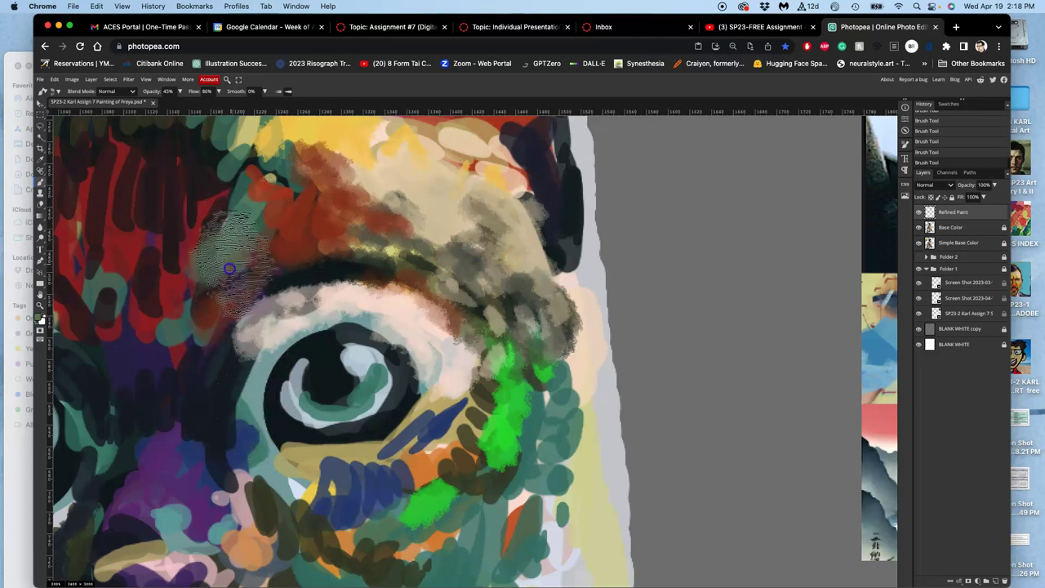
{"action": "mouse_move", "coordinate": [269, 238]}
{"action": "left_mouse_down"}
{"action": "mouse_move", "coordinate": [247, 204]}
{"action": "mouse_move", "coordinate": [214, 212]}
{"action": "left_mouse_up"}
{"action": "left_click", "coordinate": [197, 264], "text": "alt"}
{"action": "mouse_move", "coordinate": [181, 310]}
{"action": "left_mouse_down"}
{"action": "mouse_move", "coordinate": [196, 325]}
{"action": "mouse_move", "coordinate": [163, 268]}
{"action": "left_mouse_up"}
{"action": "key", "text": "super+s"}
{"action": "mouse_move", "coordinate": [186, 225]}
{"action": "left_mouse_down"}
{"action": "mouse_move", "coordinate": [208, 177]}
{"action": "mouse_move", "coordinate": [187, 382]}
{"action": "left_mouse_up"}
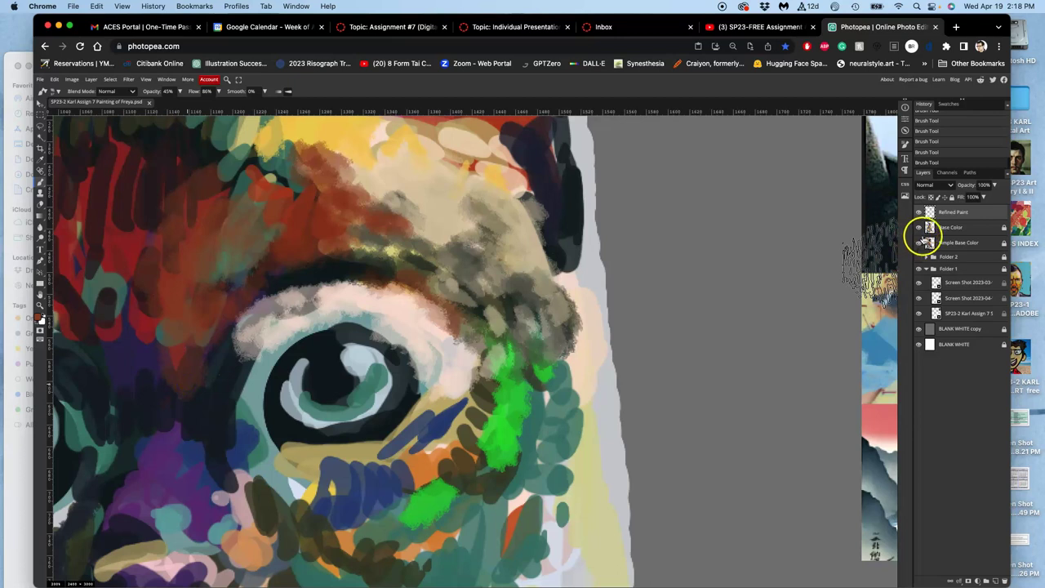
Compare the eye area with and without Refined Paint, and hide the Base Color and Simple Base Color layers.
{"action": "left_click", "coordinate": [917, 214]}
{"action": "left_click", "coordinate": [918, 214]}
{"action": "left_click", "coordinate": [919, 214]}
{"action": "left_click", "coordinate": [919, 214]}
{"action": "left_click", "coordinate": [919, 229]}
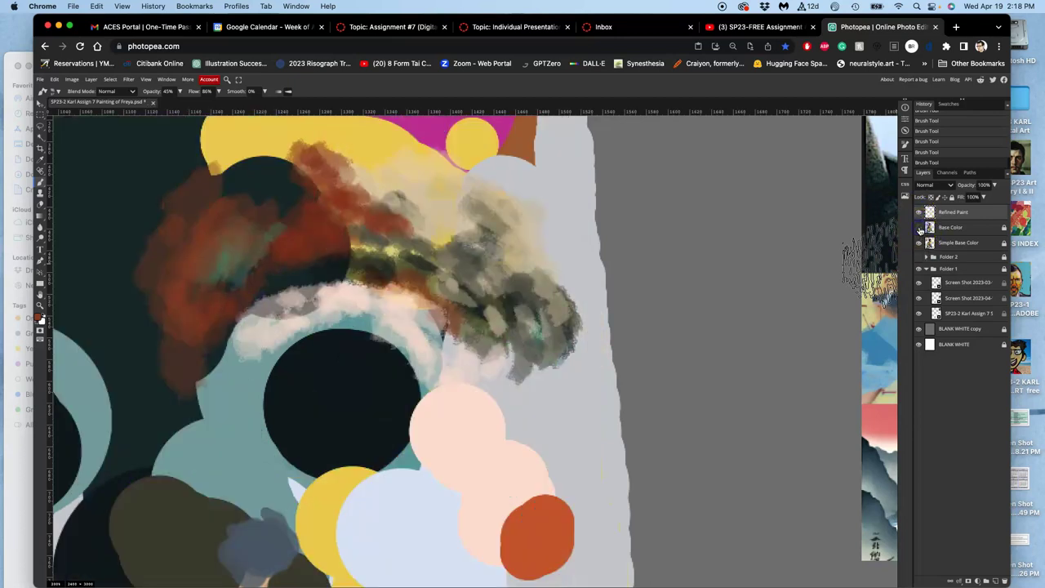
{"action": "left_click", "coordinate": [918, 242]}
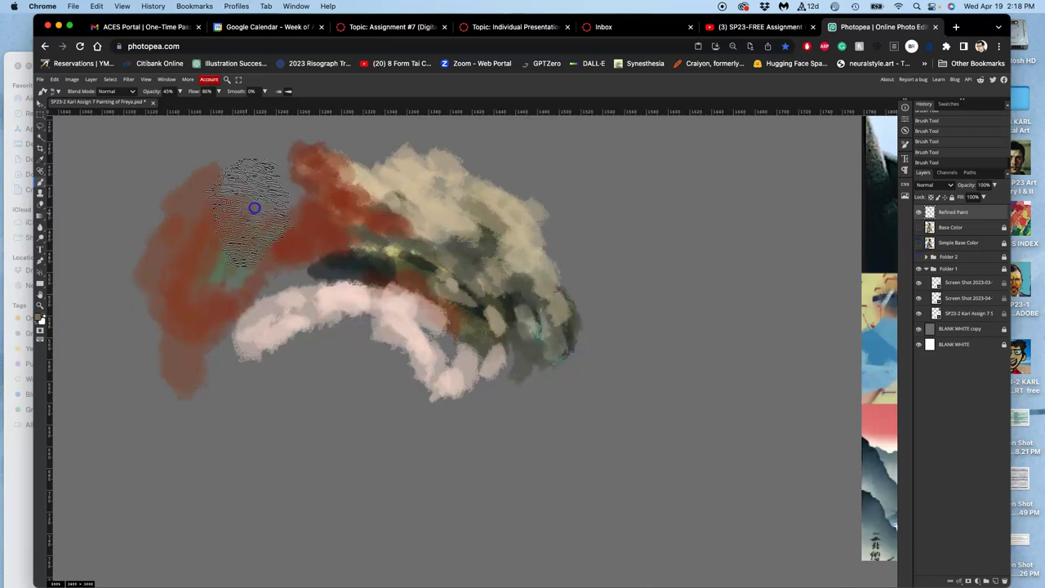
Paint soft tan strokes over the rust-red brow area and show the Base Color layer again.
{"action": "mouse_move", "coordinate": [232, 211]}
{"action": "left_mouse_down"}
{"action": "mouse_move", "coordinate": [196, 212]}
{"action": "mouse_move", "coordinate": [187, 227]}
{"action": "left_mouse_up"}
{"action": "mouse_move", "coordinate": [262, 192]}
{"action": "left_mouse_down"}
{"action": "mouse_move", "coordinate": [214, 200]}
{"action": "mouse_move", "coordinate": [185, 235]}
{"action": "mouse_move", "coordinate": [235, 170]}
{"action": "mouse_move", "coordinate": [250, 178]}
{"action": "mouse_move", "coordinate": [247, 193]}
{"action": "mouse_move", "coordinate": [304, 180]}
{"action": "mouse_move", "coordinate": [327, 190]}
{"action": "left_mouse_up"}
{"action": "left_click", "coordinate": [920, 228]}
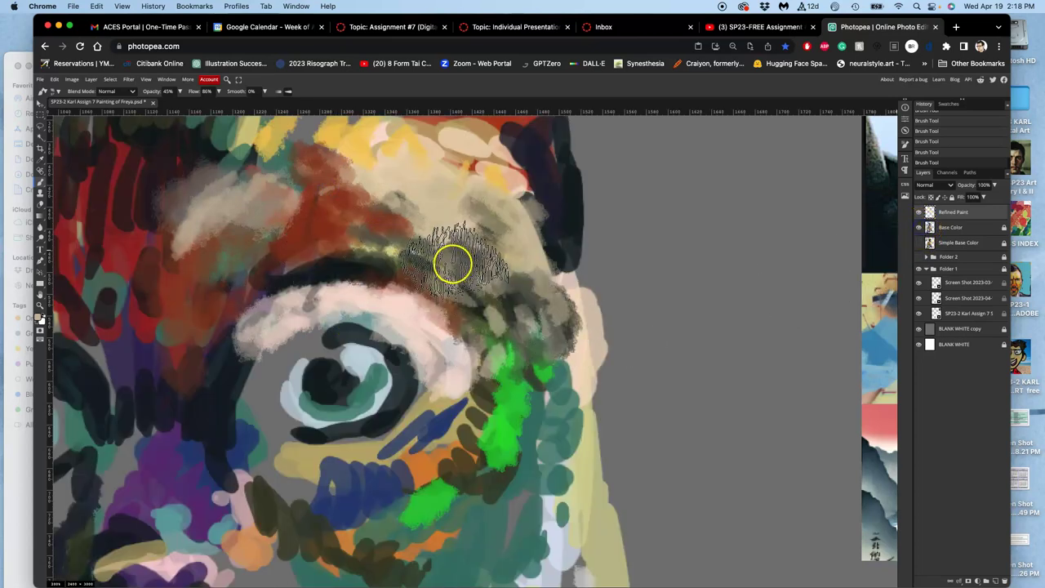
Paint tan strokes down beside the nose bridge, and sampled dark teal over the forehead and the eye's inner corner.
{"action": "mouse_move", "coordinate": [213, 297]}
{"action": "left_mouse_down"}
{"action": "mouse_move", "coordinate": [185, 325]}
{"action": "mouse_move", "coordinate": [179, 354]}
{"action": "mouse_move", "coordinate": [183, 368]}
{"action": "mouse_move", "coordinate": [207, 347]}
{"action": "mouse_move", "coordinate": [207, 386]}
{"action": "mouse_move", "coordinate": [215, 345]}
{"action": "mouse_move", "coordinate": [199, 408]}
{"action": "mouse_move", "coordinate": [192, 370]}
{"action": "mouse_move", "coordinate": [174, 390]}
{"action": "mouse_move", "coordinate": [145, 341]}
{"action": "left_mouse_up"}
{"action": "left_click", "coordinate": [123, 290], "text": "alt"}
{"action": "mouse_move", "coordinate": [123, 290]}
{"action": "left_mouse_down"}
{"action": "mouse_move", "coordinate": [148, 306]}
{"action": "mouse_move", "coordinate": [137, 356]}
{"action": "mouse_move", "coordinate": [116, 311]}
{"action": "mouse_move", "coordinate": [120, 366]}
{"action": "mouse_move", "coordinate": [135, 308]}
{"action": "mouse_move", "coordinate": [174, 267]}
{"action": "left_mouse_up"}
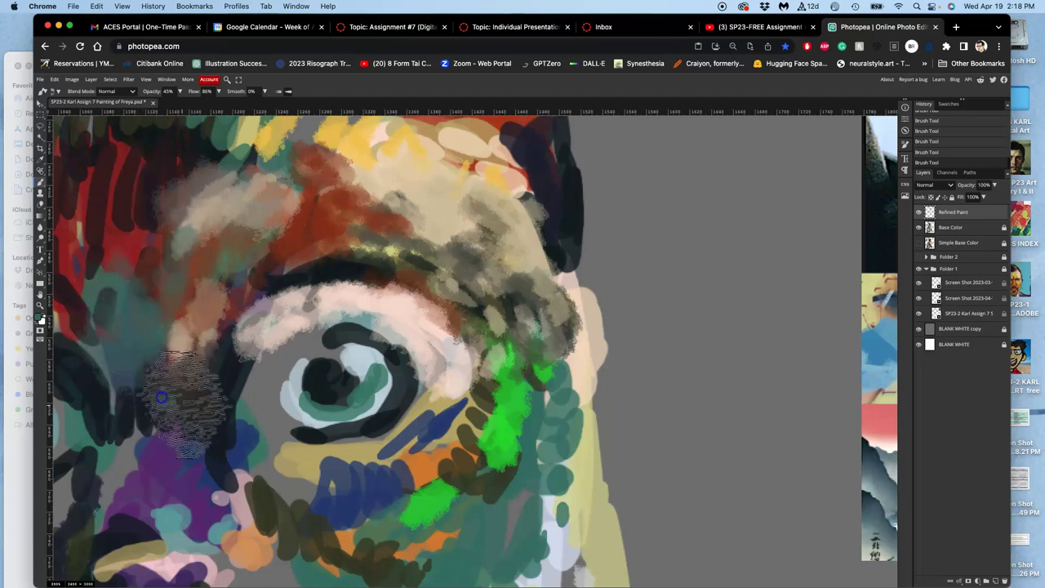
{"action": "left_click_drag", "start_coordinate": [191, 408], "coordinate": [210, 402]}
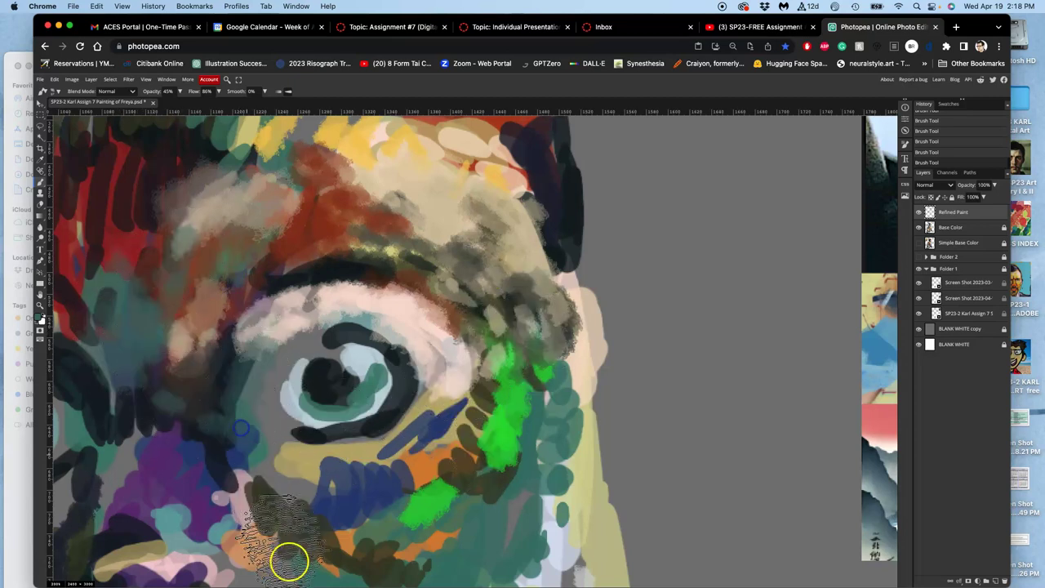
{"action": "left_click_drag", "start_coordinate": [431, 454], "coordinate": [565, 389]}
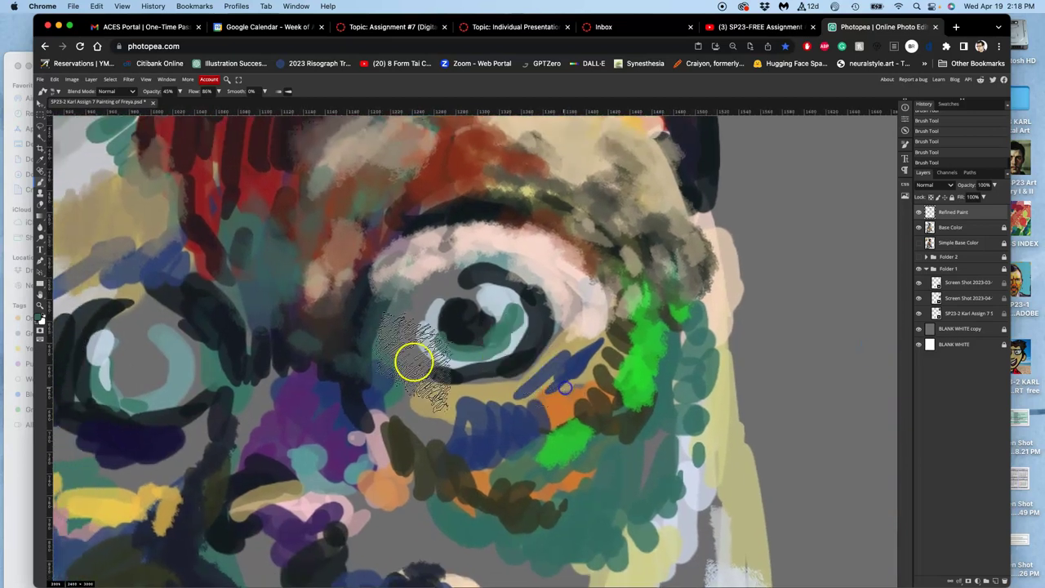
Select the Smudge tool and enlarge the web page by three zoom levels for a more readable interface.
{"action": "left_click", "coordinate": [40, 239]}
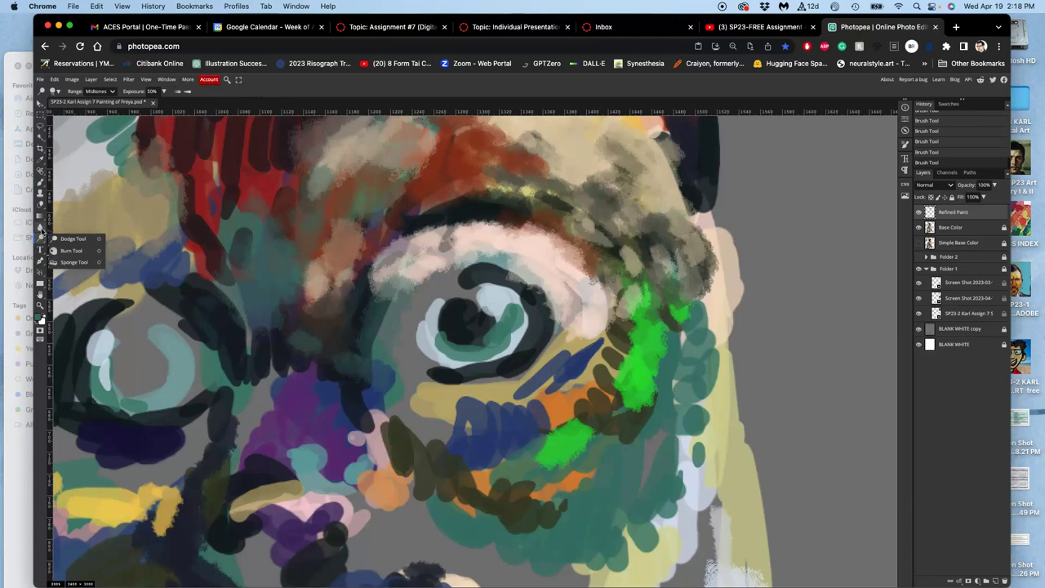
{"action": "right_click", "coordinate": [40, 229]}
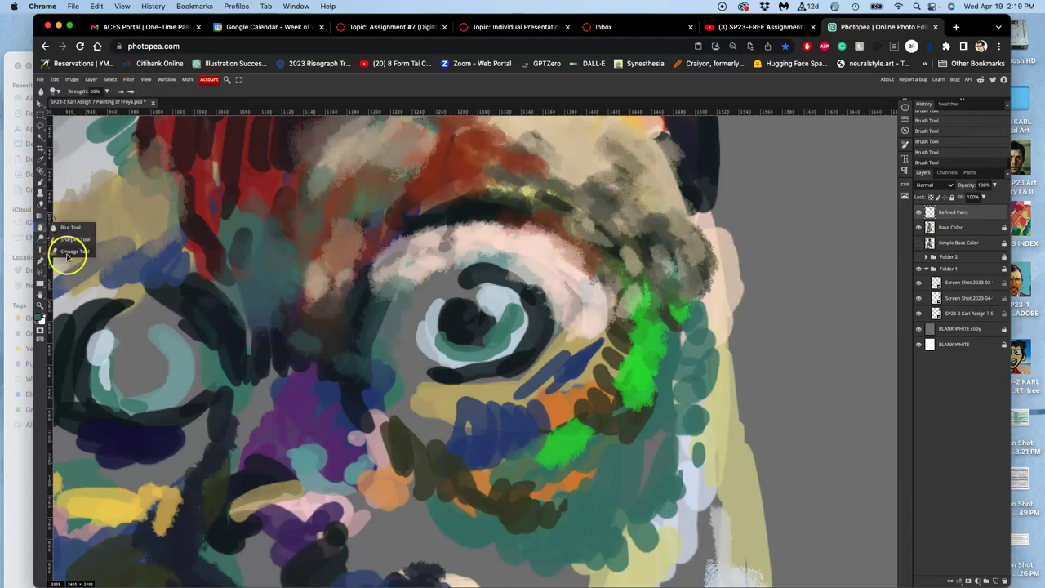
{"action": "left_click", "coordinate": [68, 251]}
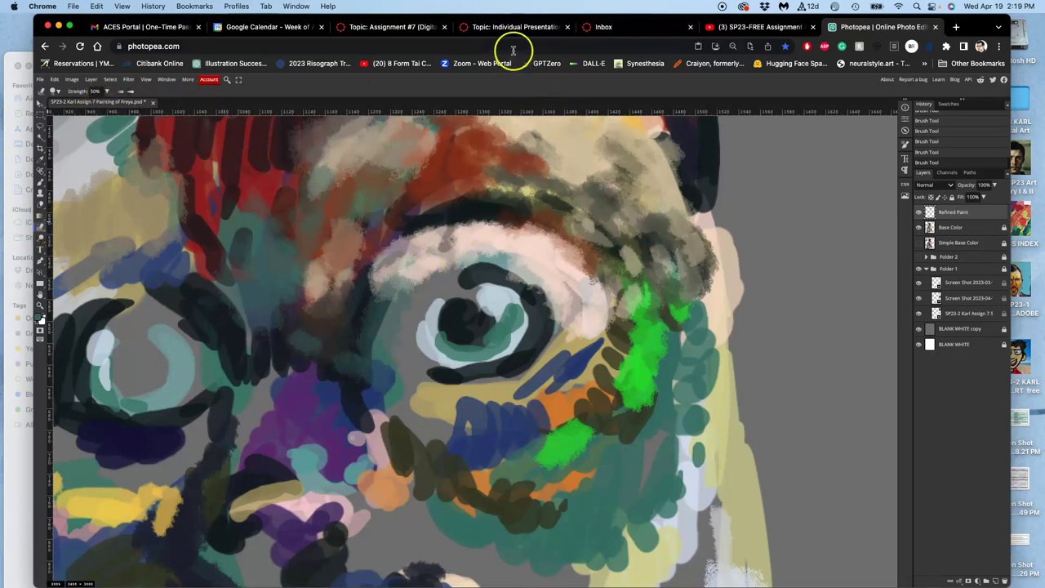
{"action": "left_click", "coordinate": [224, 48]}
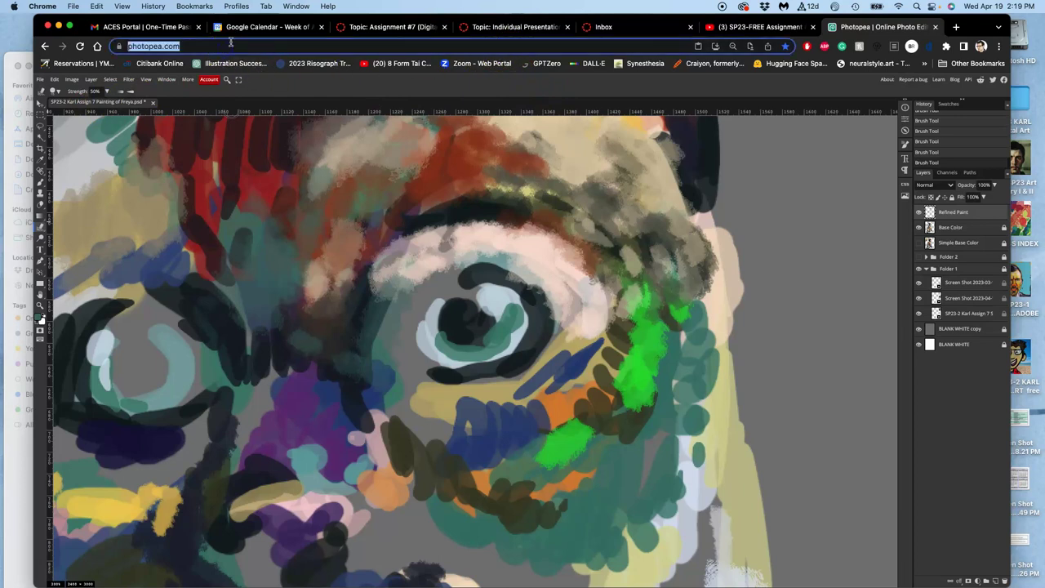
{"action": "key", "text": "super+equal"}
{"action": "key", "text": "super+equal"}
{"action": "key", "text": "super+equal"}
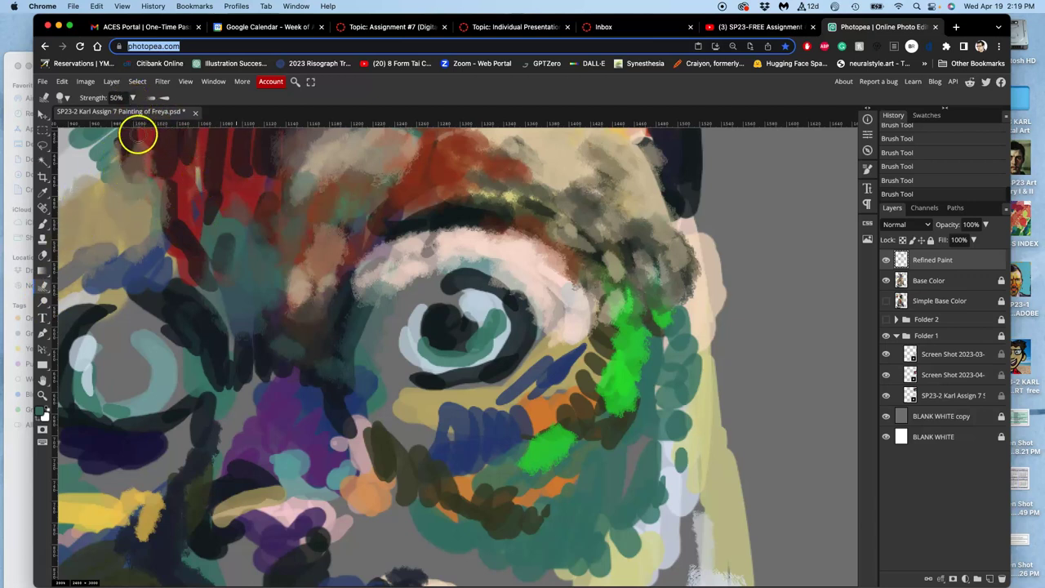
Set the Smudge strength to 29%, try smudging the brow and pale upper eyelid paint, and inspect the result with Base Color hidden.
{"action": "left_click", "coordinate": [165, 98]}
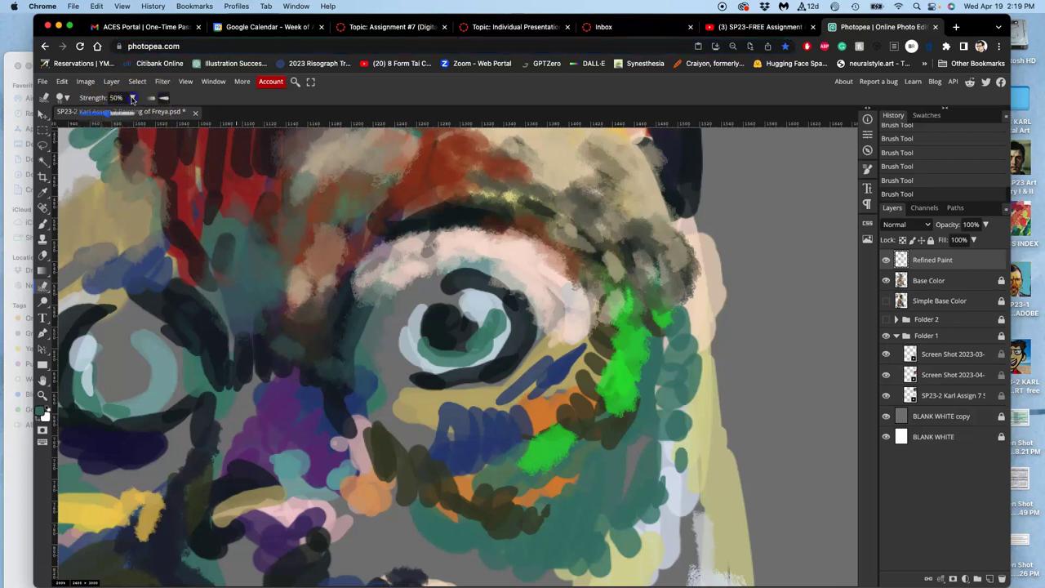
{"action": "left_click_drag", "start_coordinate": [113, 116], "coordinate": [101, 116]}
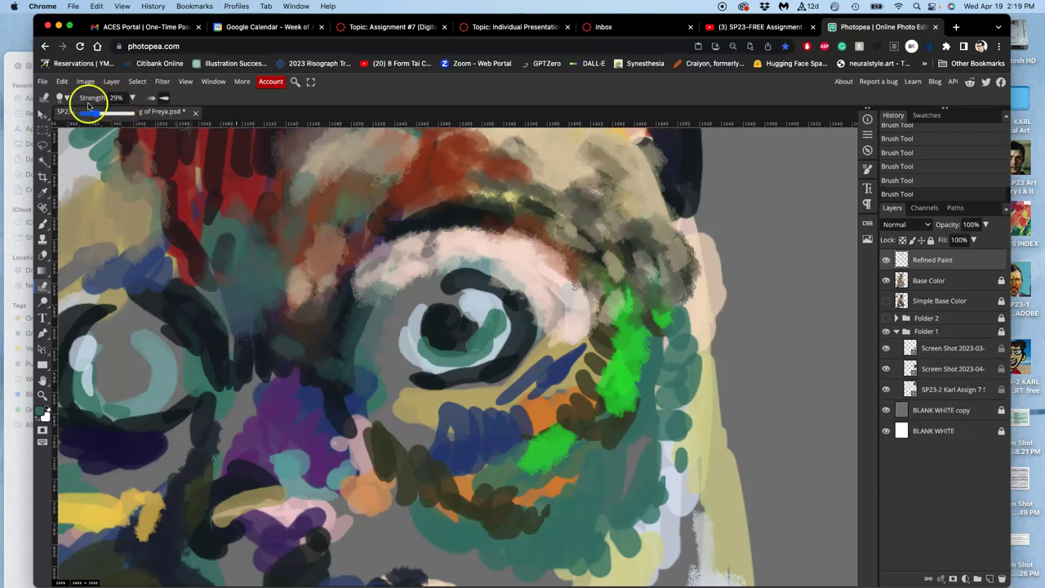
{"action": "left_click", "coordinate": [70, 99]}
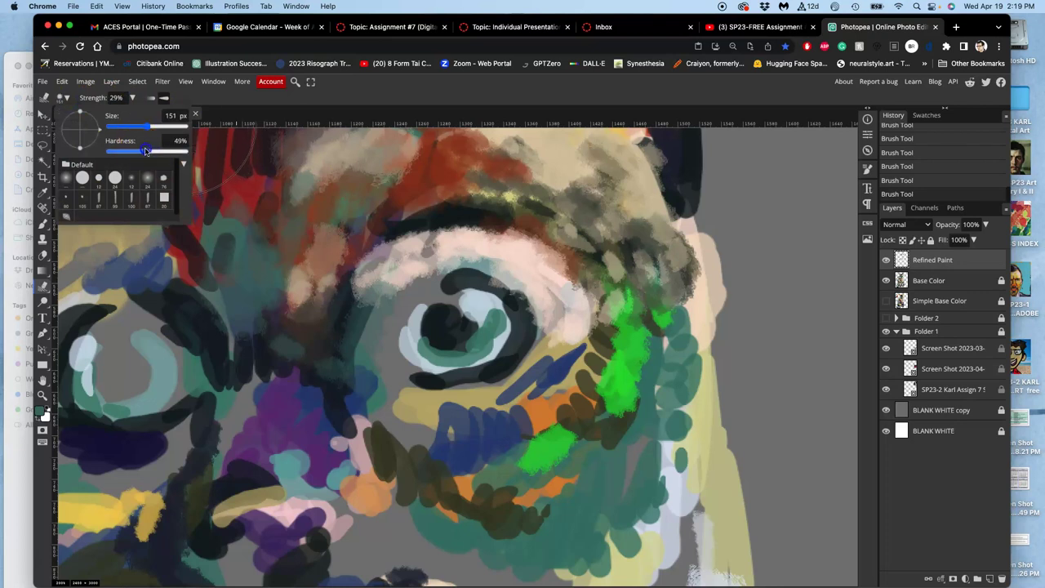
{"action": "mouse_move", "coordinate": [404, 215]}
{"action": "left_mouse_down"}
{"action": "mouse_move", "coordinate": [378, 187]}
{"action": "mouse_move", "coordinate": [372, 196]}
{"action": "left_mouse_up"}
{"action": "mouse_move", "coordinate": [476, 181]}
{"action": "left_mouse_down"}
{"action": "mouse_move", "coordinate": [548, 172]}
{"action": "mouse_move", "coordinate": [588, 197]}
{"action": "mouse_move", "coordinate": [625, 264]}
{"action": "mouse_move", "coordinate": [627, 337]}
{"action": "left_mouse_up"}
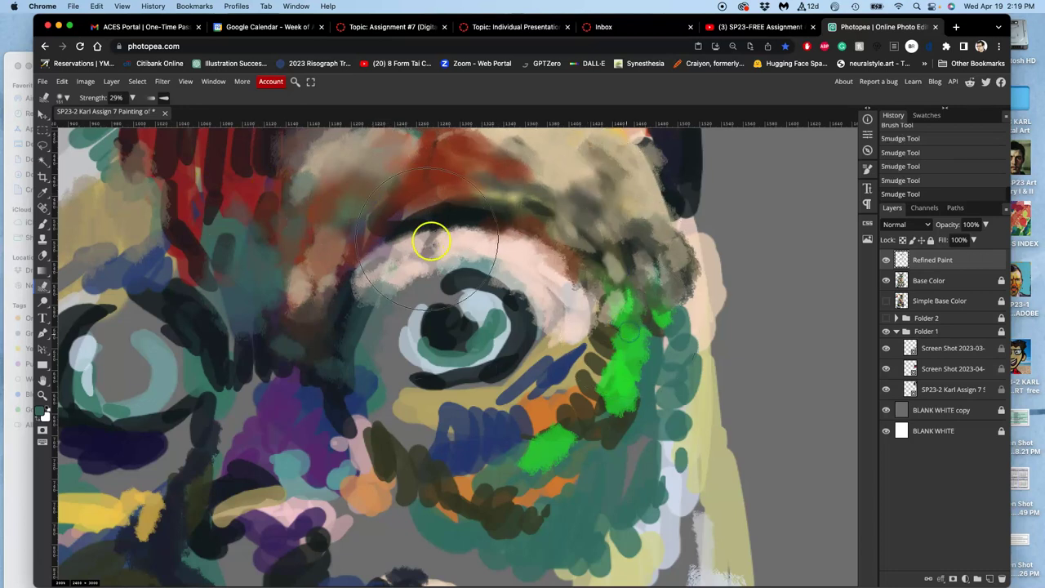
{"action": "mouse_move", "coordinate": [433, 241]}
{"action": "left_mouse_down"}
{"action": "mouse_move", "coordinate": [348, 287]}
{"action": "mouse_move", "coordinate": [356, 293]}
{"action": "mouse_move", "coordinate": [373, 264]}
{"action": "mouse_move", "coordinate": [499, 252]}
{"action": "mouse_move", "coordinate": [489, 295]}
{"action": "mouse_move", "coordinate": [542, 294]}
{"action": "mouse_move", "coordinate": [578, 327]}
{"action": "mouse_move", "coordinate": [568, 353]}
{"action": "mouse_move", "coordinate": [592, 378]}
{"action": "left_mouse_up"}
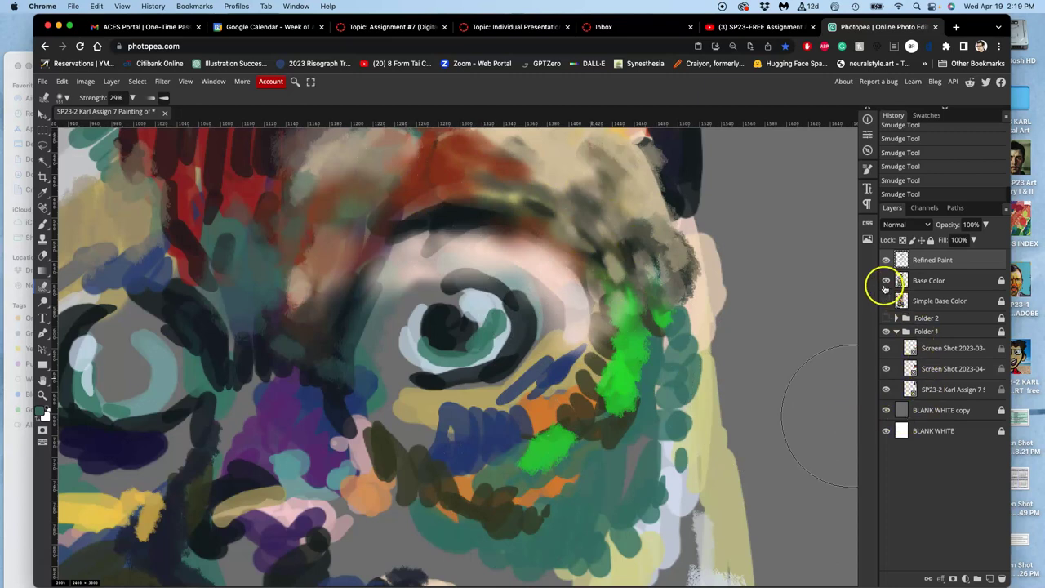
{"action": "left_click", "coordinate": [885, 287]}
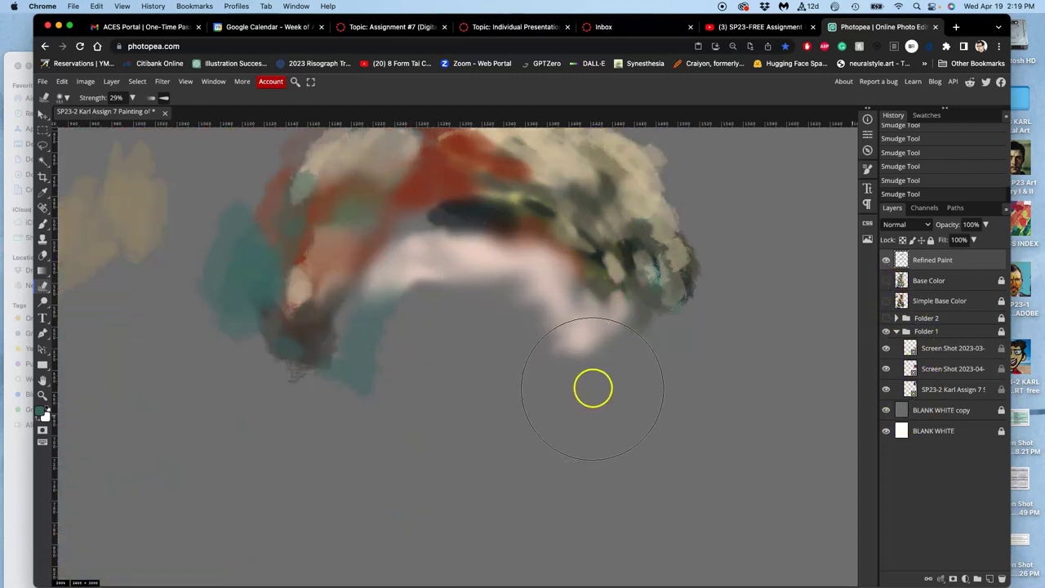
Undo all the smudge strokes around the eye, returning to the last brush stroke in the history.
{"action": "left_click", "coordinate": [918, 138]}
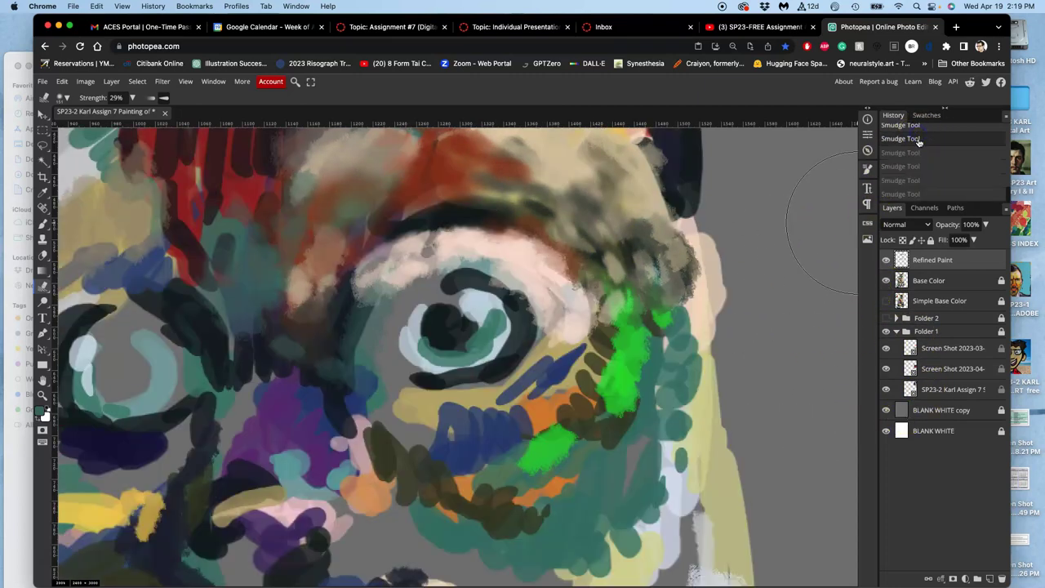
{"action": "left_click", "coordinate": [922, 127]}
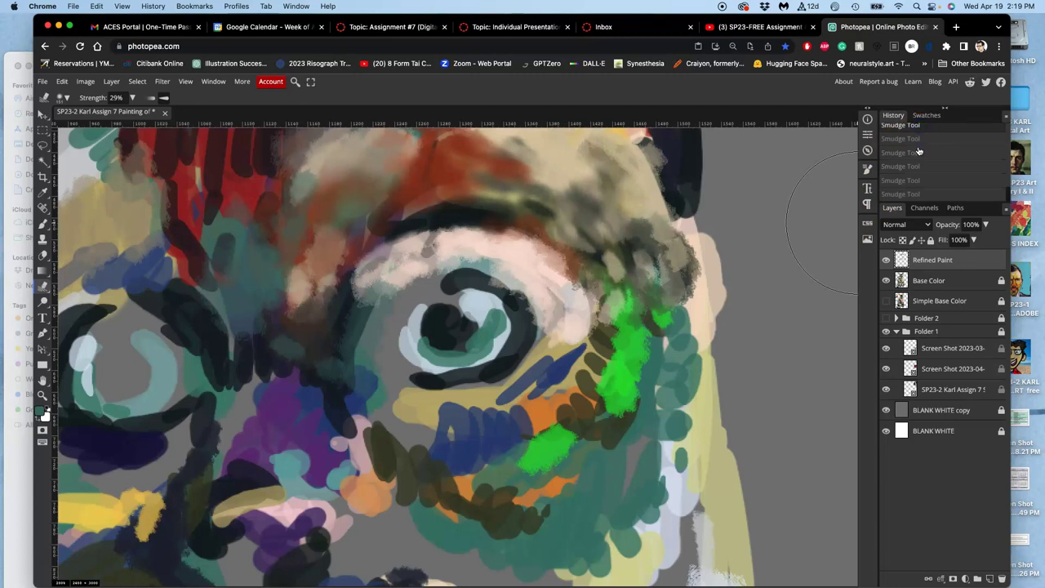
{"action": "scroll", "coordinate": [1008, 193], "scroll_direction": "up", "scroll_amount": 3}
{"action": "left_click", "coordinate": [921, 155]}
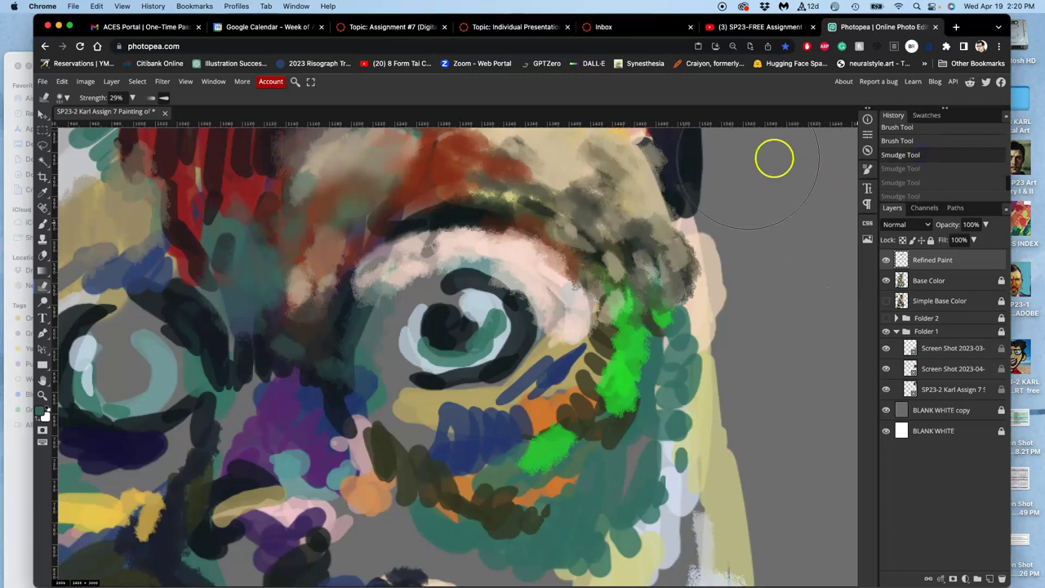
{"action": "left_click", "coordinate": [938, 141]}
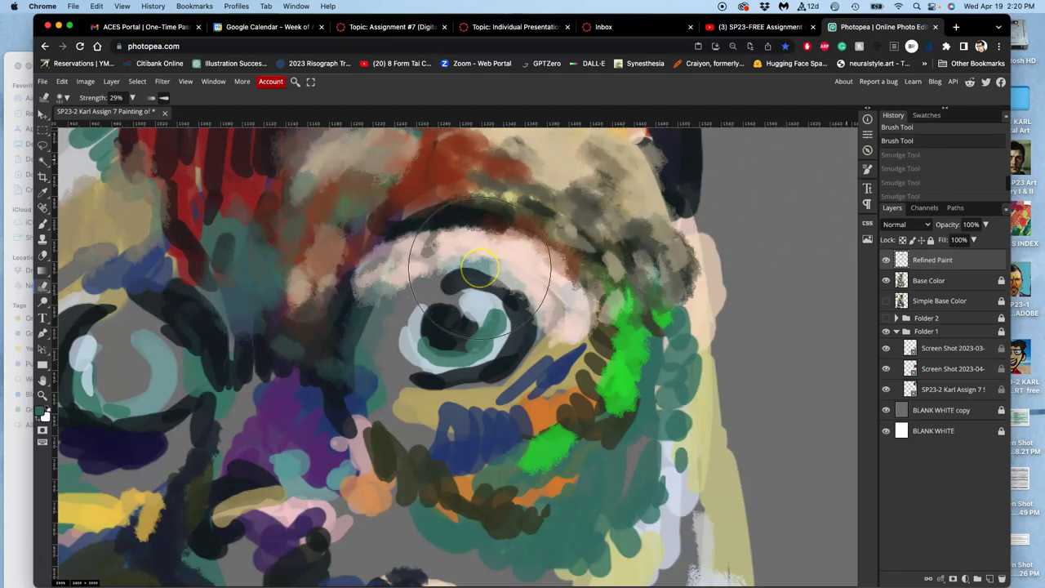
{"action": "mouse_move", "coordinate": [480, 267]}
{"action": "left_mouse_down"}
{"action": "mouse_move", "coordinate": [482, 269]}
{"action": "mouse_move", "coordinate": [441, 314]}
{"action": "left_mouse_up"}
{"action": "mouse_move", "coordinate": [383, 226]}
{"action": "left_mouse_down"}
{"action": "mouse_move", "coordinate": [404, 201]}
{"action": "mouse_move", "coordinate": [363, 199]}
{"action": "left_mouse_up"}
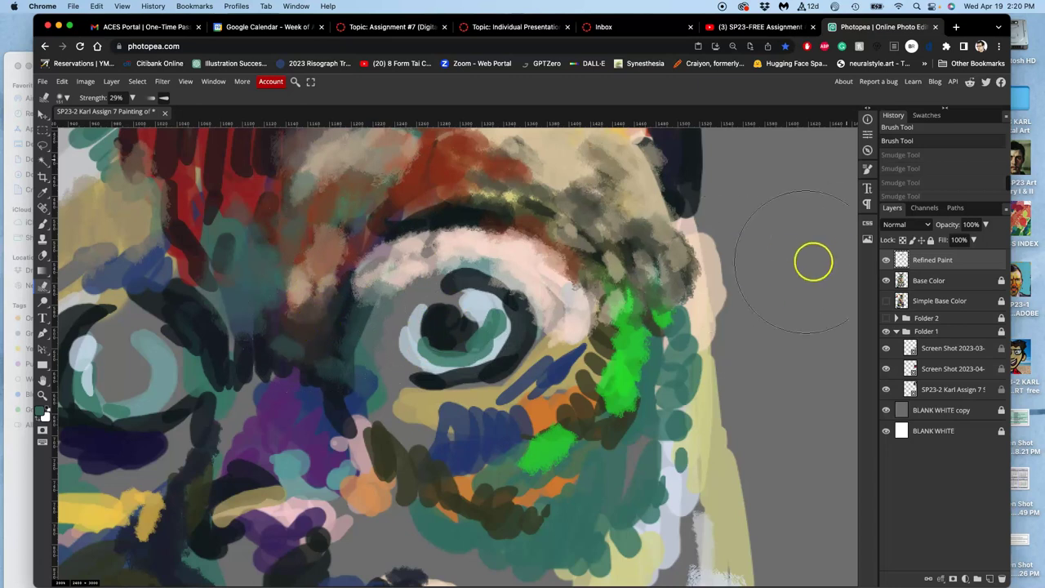
Show the Simple Base Color layer beneath the painting, view the whole face, and return to the eyes at 200%.
{"action": "left_click", "coordinate": [887, 301]}
{"action": "left_click", "coordinate": [708, 325]}
{"action": "key", "text": "super+minus"}
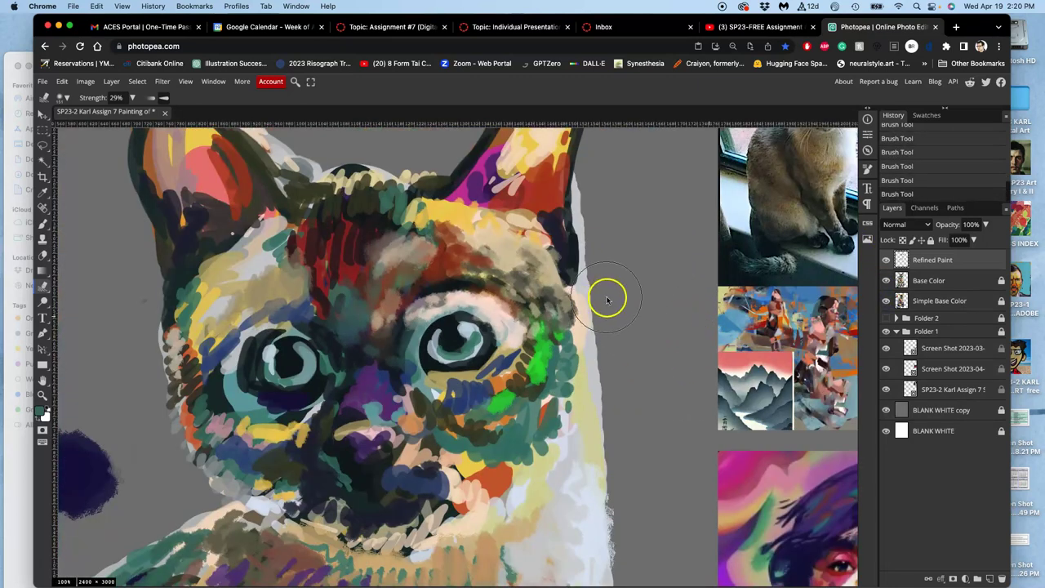
{"action": "key", "text": "super+equal"}
{"action": "left_click_drag", "start_coordinate": [454, 220], "coordinate": [540, 293]}
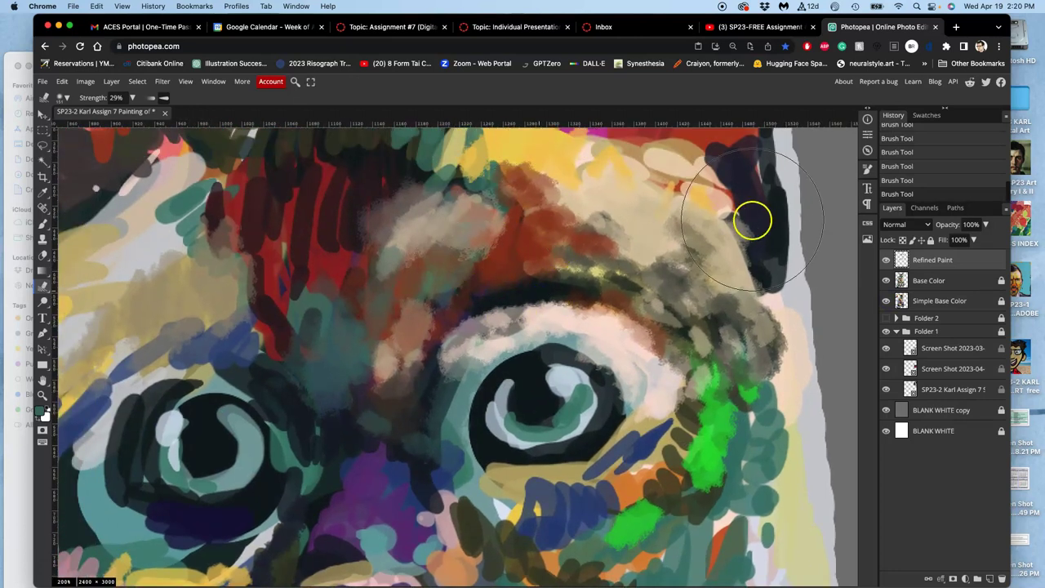
Brush dark teal down the eye's inner corner, and sampled dark red over the forehead stripes and the neighbouring tan fur.
{"action": "left_click", "coordinate": [43, 222]}
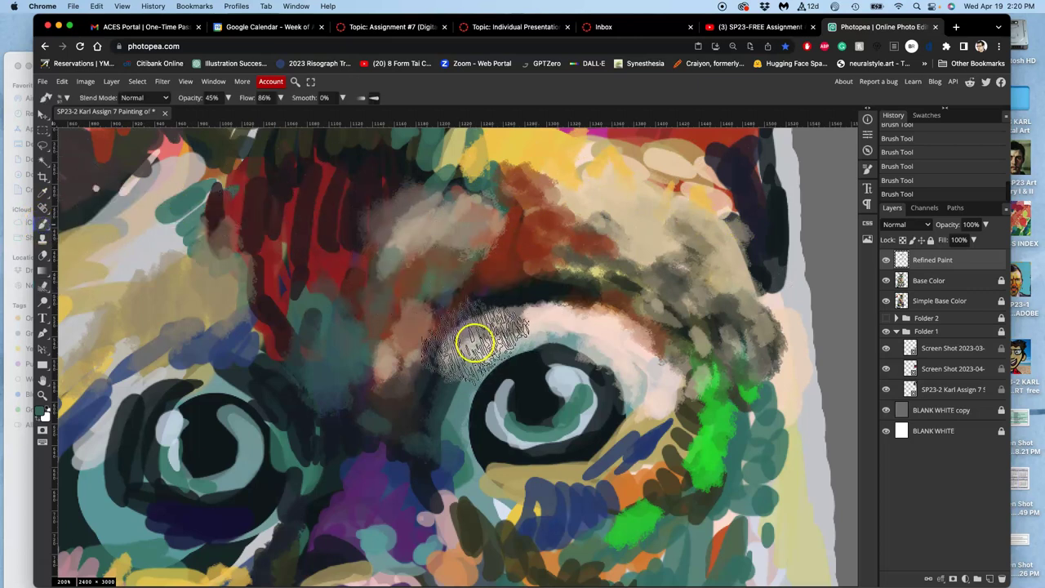
{"action": "left_click_drag", "start_coordinate": [433, 369], "coordinate": [421, 423]}
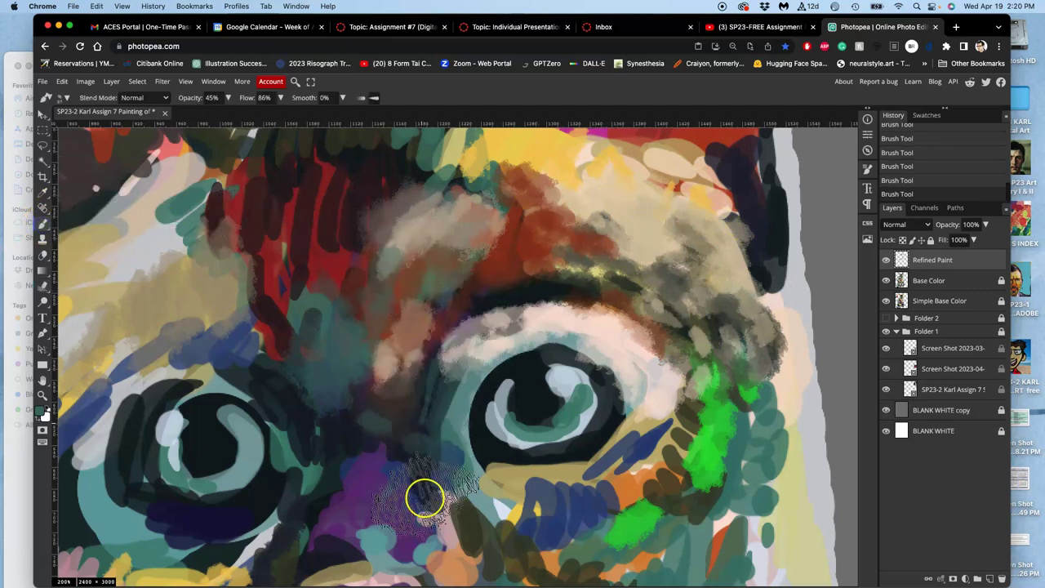
{"action": "left_click", "coordinate": [352, 265], "text": "alt"}
{"action": "mouse_move", "coordinate": [353, 264]}
{"action": "left_mouse_down"}
{"action": "mouse_move", "coordinate": [369, 207]}
{"action": "mouse_move", "coordinate": [347, 228]}
{"action": "mouse_move", "coordinate": [321, 217]}
{"action": "mouse_move", "coordinate": [280, 242]}
{"action": "mouse_move", "coordinate": [359, 245]}
{"action": "mouse_move", "coordinate": [406, 189]}
{"action": "mouse_move", "coordinate": [403, 234]}
{"action": "mouse_move", "coordinate": [299, 247]}
{"action": "mouse_move", "coordinate": [268, 280]}
{"action": "left_mouse_up"}
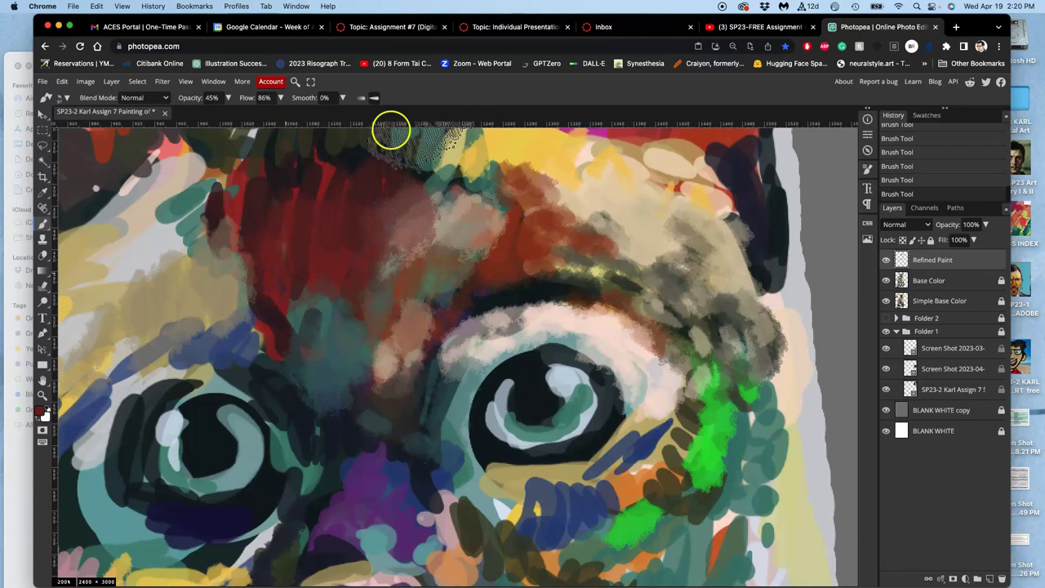
Display the Navigator overview of the whole painting.
{"action": "left_click", "coordinate": [215, 82]}
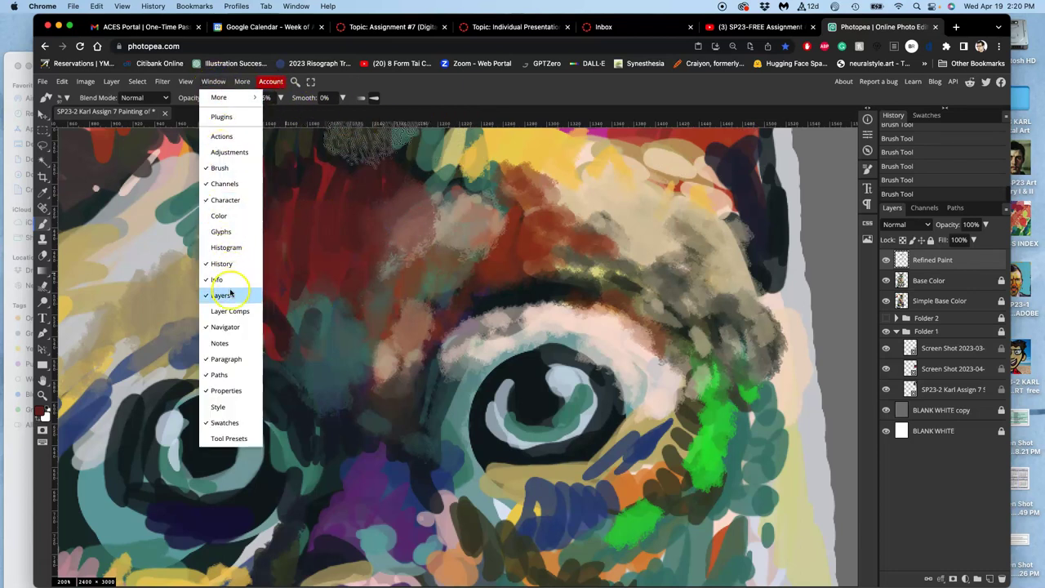
{"action": "left_click", "coordinate": [226, 327]}
{"action": "left_click", "coordinate": [743, 187]}
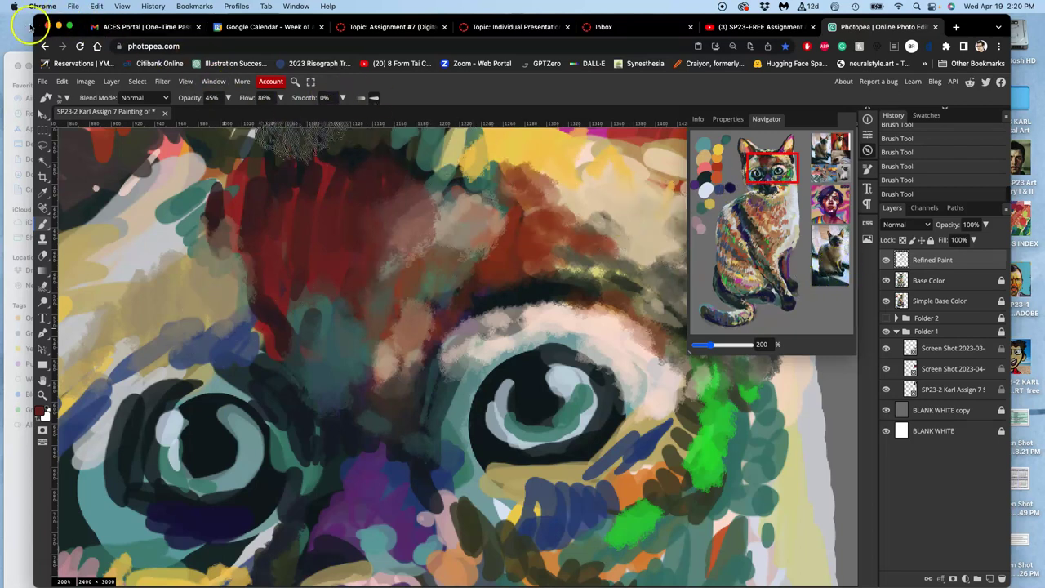
Move the browser aside to uncover the Assign #7 folder in Finder, and open the style sheet JPG in Preview.
{"action": "left_click_drag", "start_coordinate": [34, 25], "coordinate": [381, 43]}
{"action": "left_click_drag", "start_coordinate": [219, 71], "coordinate": [179, 48]}
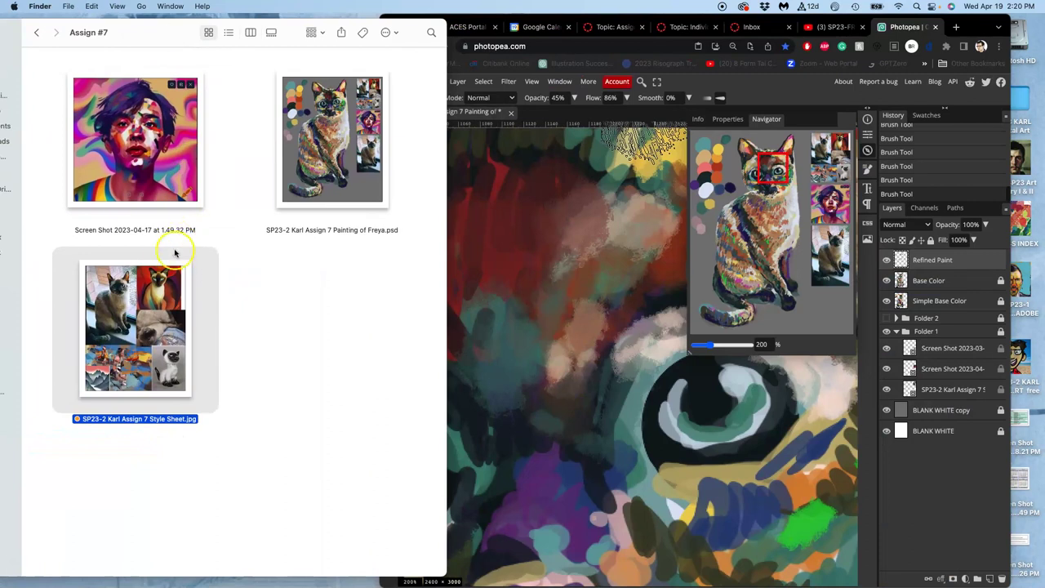
{"action": "double_click", "coordinate": [129, 306]}
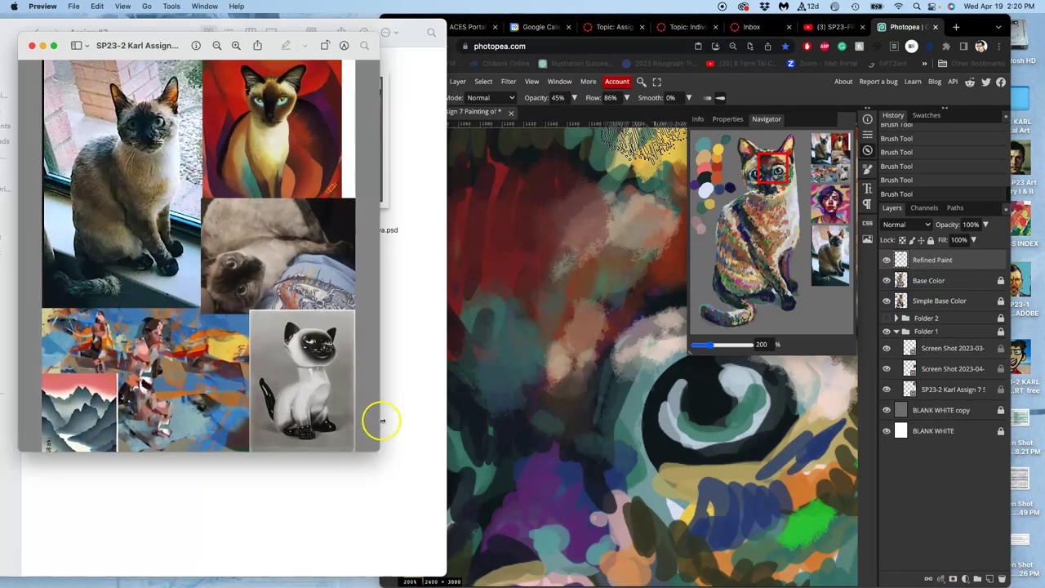
Enlarge the style sheet window, place it in the screen's corner, and magnify the image to show the seated cat photo.
{"action": "left_click_drag", "start_coordinate": [374, 446], "coordinate": [554, 583]}
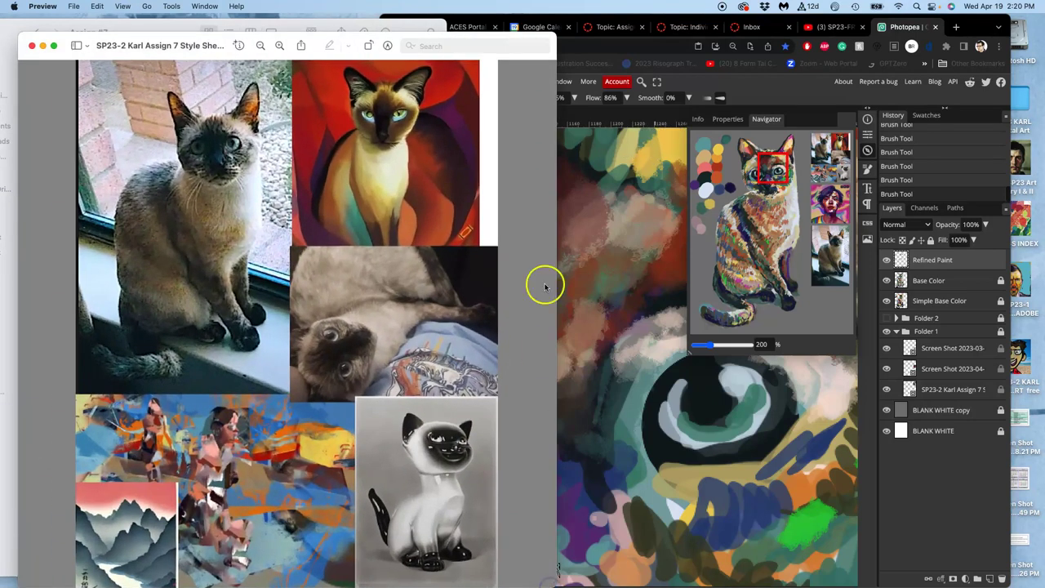
{"action": "mouse_move", "coordinate": [20, 35]}
{"action": "left_mouse_down"}
{"action": "mouse_move", "coordinate": [0, 14]}
{"action": "mouse_move", "coordinate": [16, 18]}
{"action": "left_mouse_up"}
{"action": "key", "text": "super+equal"}
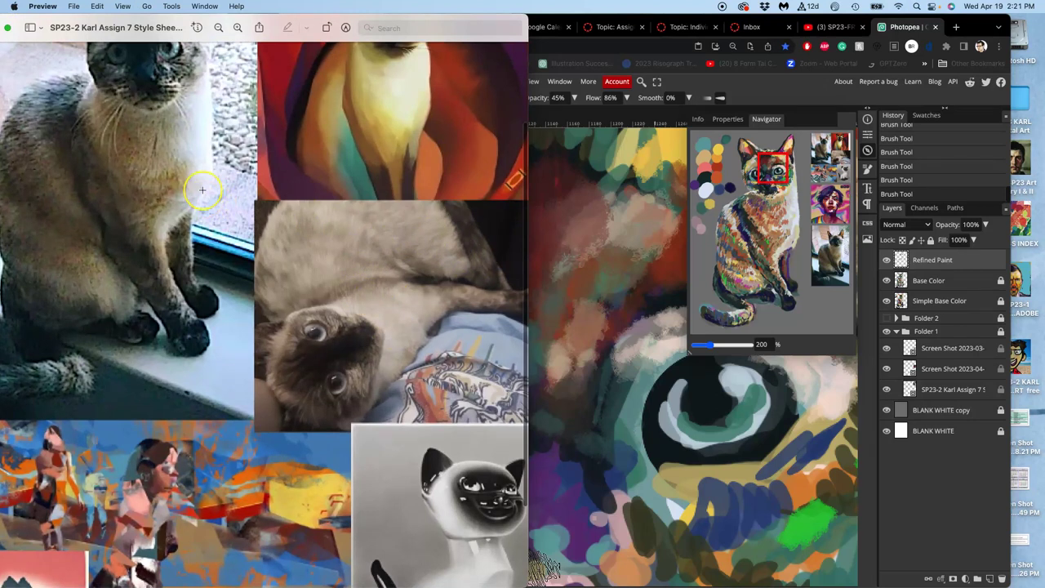
{"action": "scroll", "coordinate": [203, 190], "scroll_direction": "up", "scroll_amount": 5}
{"action": "scroll", "coordinate": [202, 190], "scroll_direction": "left", "scroll_amount": 2}
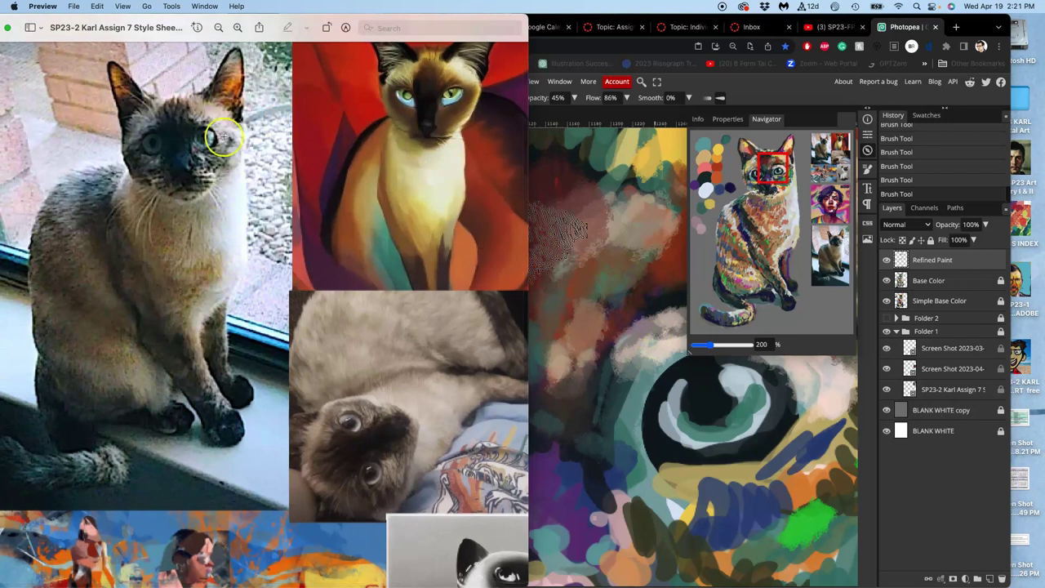
Return to the painting in the browser, widen its window beside the cat photo, and frame the cat's face at 142%.
{"action": "left_click", "coordinate": [636, 299]}
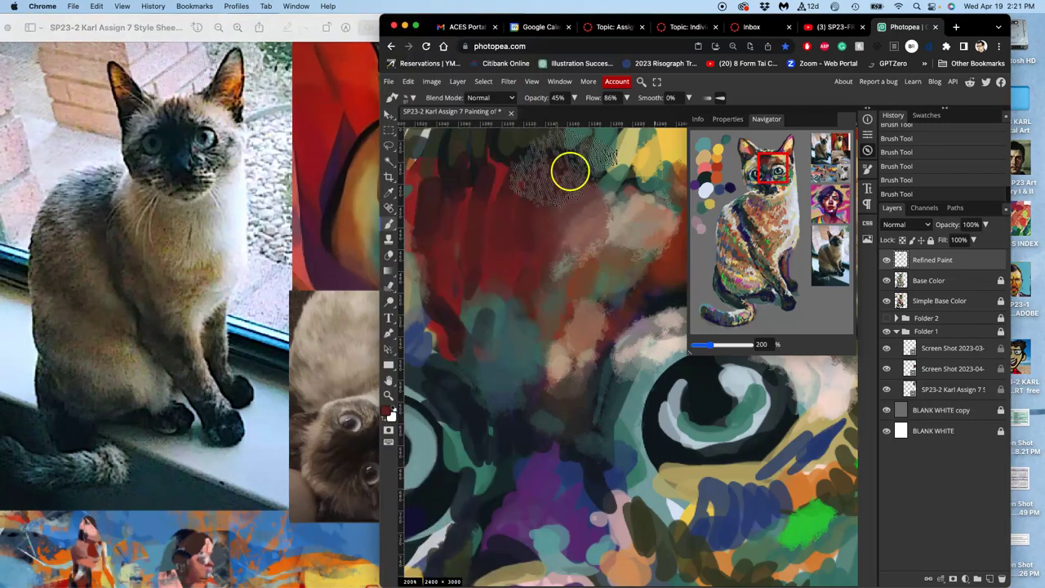
{"action": "left_click_drag", "start_coordinate": [380, 204], "coordinate": [300, 196]}
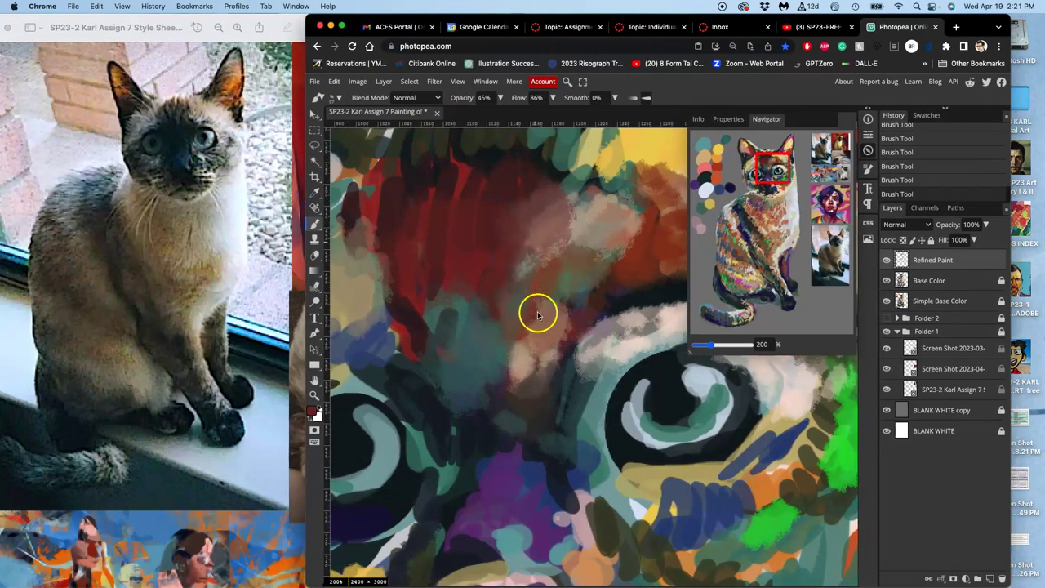
{"action": "scroll", "coordinate": [535, 310], "scroll_direction": "down", "scroll_amount": 5}
{"action": "left_click_drag", "start_coordinate": [560, 345], "coordinate": [510, 267]}
{"action": "mouse_move", "coordinate": [711, 350]}
{"action": "left_mouse_down"}
{"action": "mouse_move", "coordinate": [721, 347]}
{"action": "mouse_move", "coordinate": [711, 347]}
{"action": "left_mouse_up"}
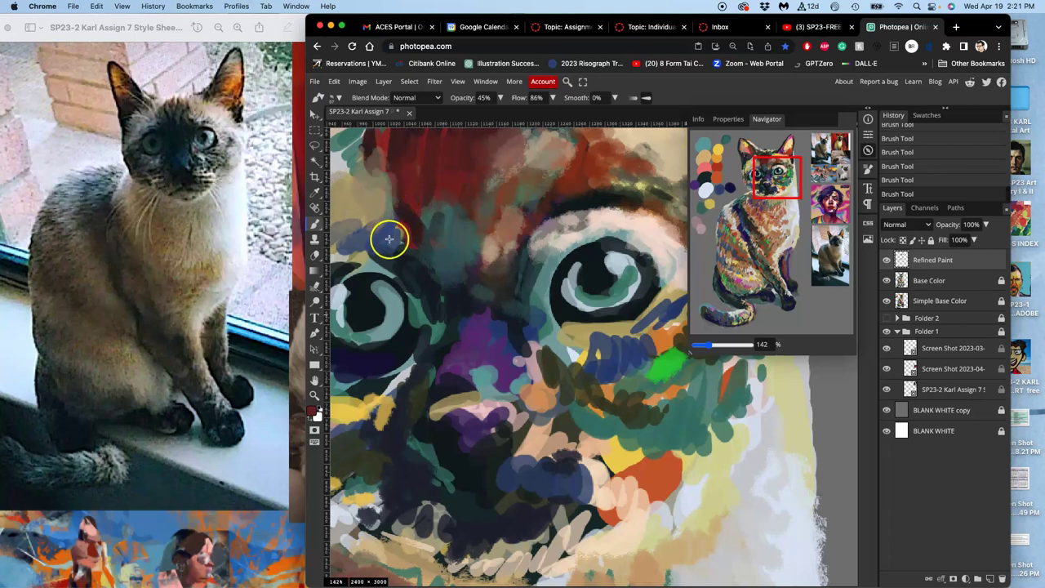
Set the brush size to 45 px and paint blue strokes around the inner rim of the right eye.
{"action": "left_click", "coordinate": [339, 98]}
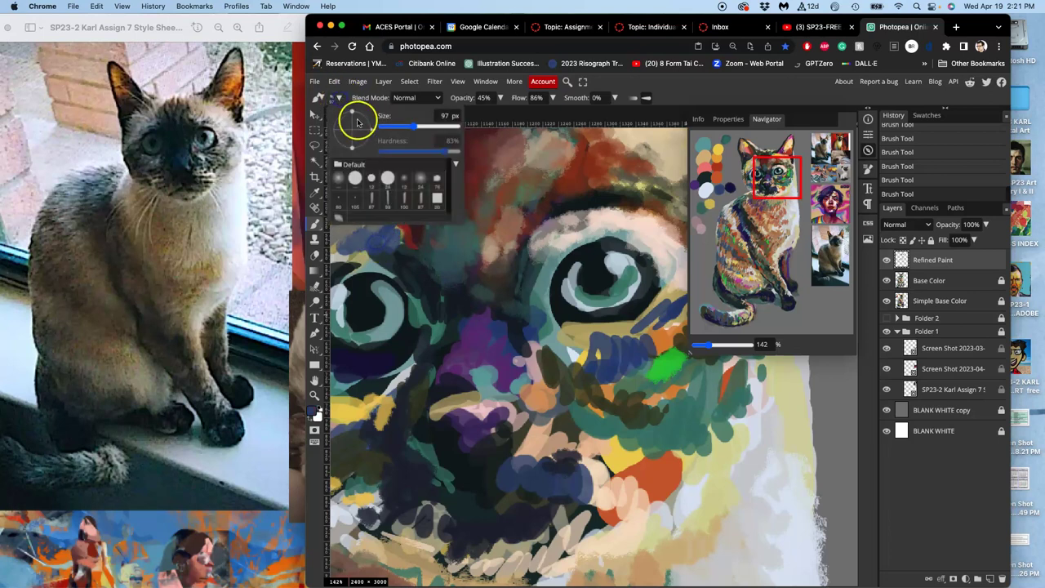
{"action": "left_click_drag", "start_coordinate": [392, 127], "coordinate": [405, 127]}
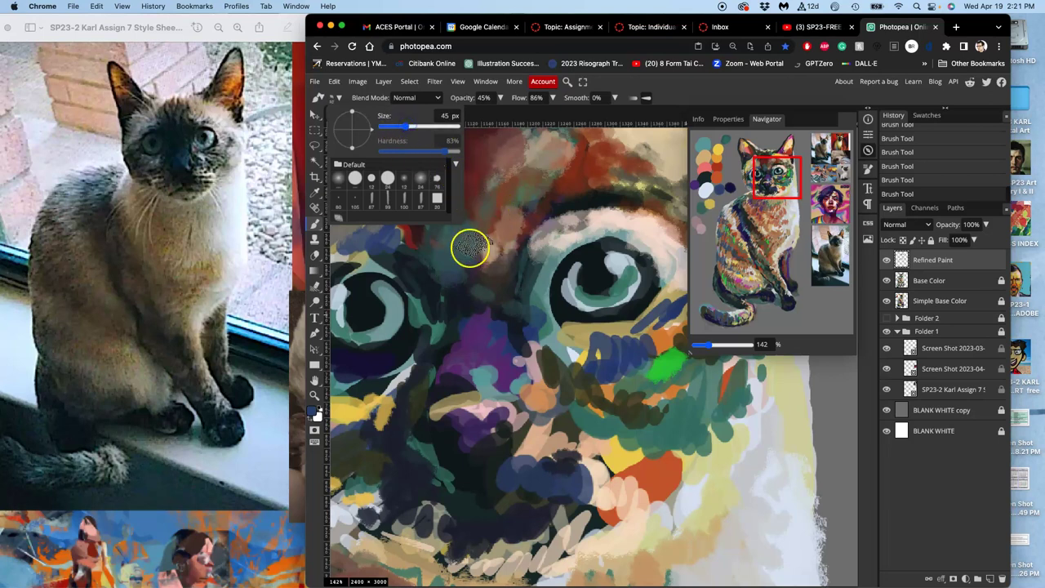
{"action": "left_click", "coordinate": [445, 267]}
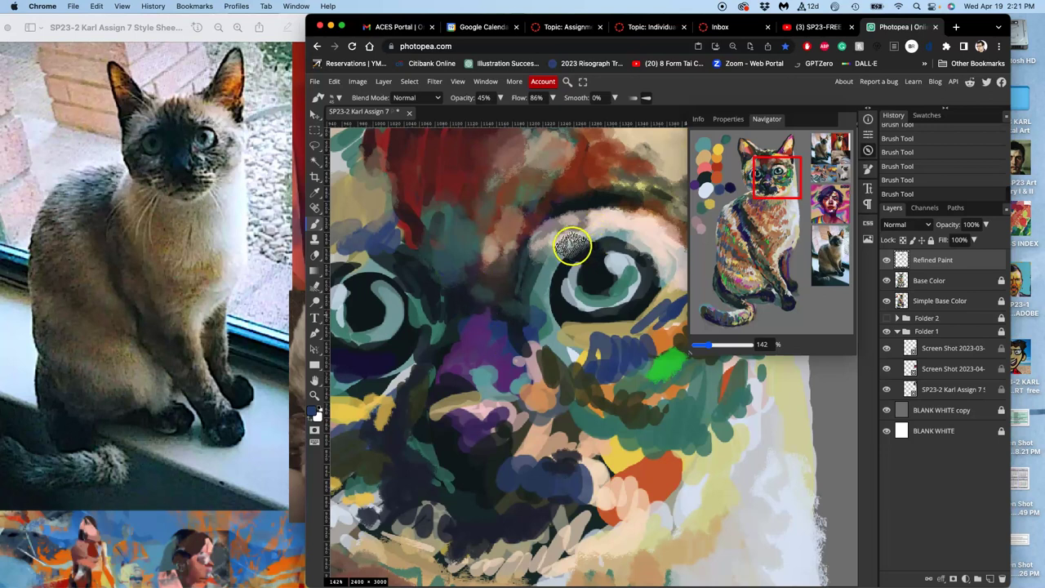
{"action": "mouse_move", "coordinate": [562, 247]}
{"action": "left_mouse_down"}
{"action": "mouse_move", "coordinate": [576, 235]}
{"action": "mouse_move", "coordinate": [539, 260]}
{"action": "mouse_move", "coordinate": [547, 349]}
{"action": "mouse_move", "coordinate": [504, 343]}
{"action": "mouse_move", "coordinate": [499, 364]}
{"action": "mouse_move", "coordinate": [490, 359]}
{"action": "mouse_move", "coordinate": [501, 379]}
{"action": "left_mouse_up"}
Sample muted blue-grey and teal from the painting and blend strokes down the purple nose bridge.
{"action": "left_click", "coordinate": [489, 386], "text": "alt"}
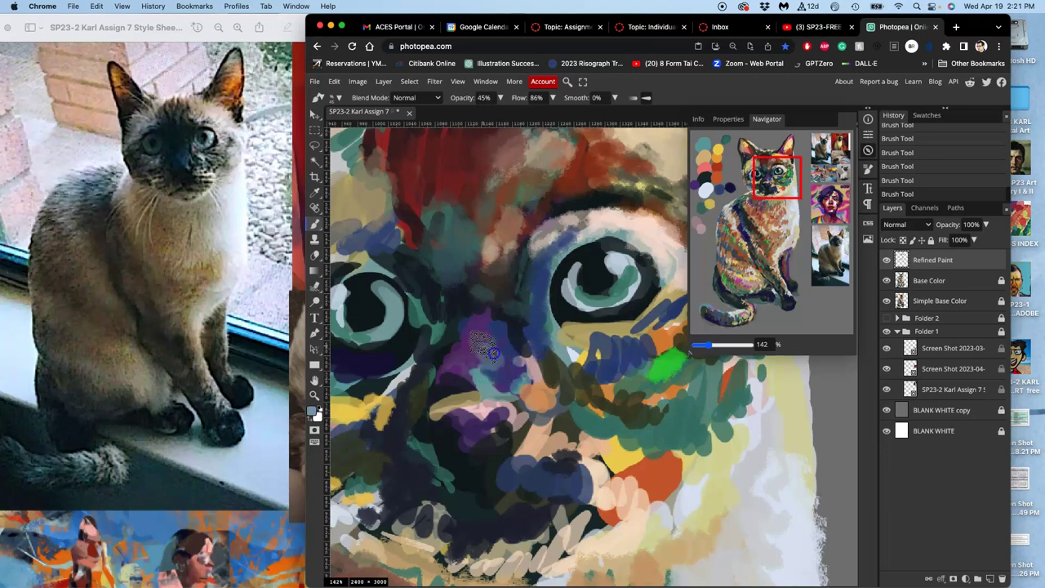
{"action": "mouse_move", "coordinate": [499, 327]}
{"action": "left_mouse_down"}
{"action": "mouse_move", "coordinate": [498, 300]}
{"action": "mouse_move", "coordinate": [495, 330]}
{"action": "left_mouse_up"}
{"action": "left_click", "coordinate": [490, 347], "text": "alt"}
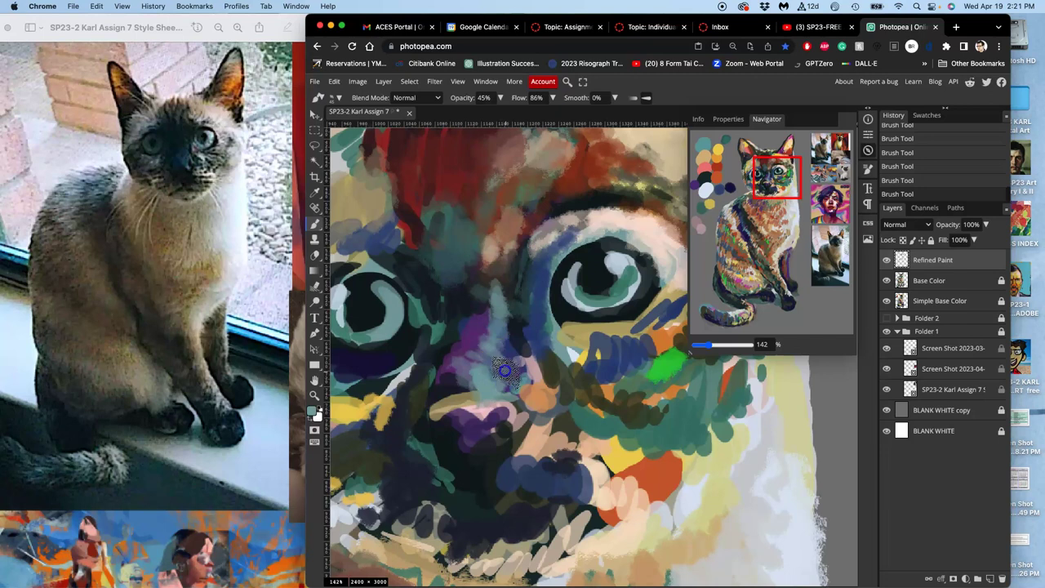
{"action": "mouse_move", "coordinate": [516, 374]}
{"action": "left_mouse_down"}
{"action": "mouse_move", "coordinate": [554, 393]}
{"action": "mouse_move", "coordinate": [521, 353]}
{"action": "left_mouse_up"}
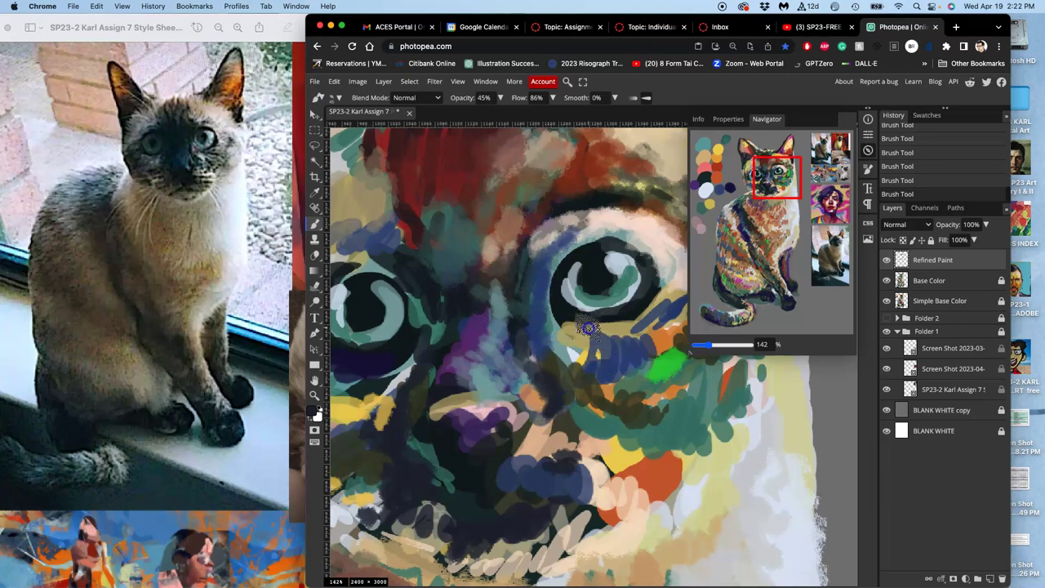
Paint dark strokes along the right eye's lower rim and pale grey over the left part of its iris.
{"action": "left_click_drag", "start_coordinate": [576, 331], "coordinate": [616, 327]}
{"action": "left_click", "coordinate": [639, 316]}
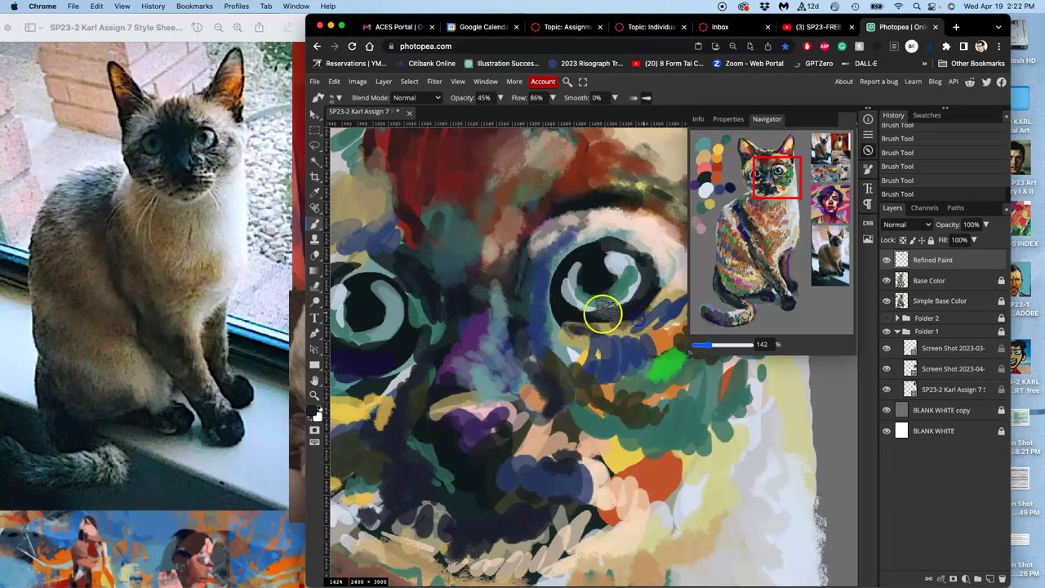
{"action": "mouse_move", "coordinate": [572, 280]}
{"action": "left_mouse_down"}
{"action": "mouse_move", "coordinate": [566, 291]}
{"action": "mouse_move", "coordinate": [580, 313]}
{"action": "left_mouse_up"}
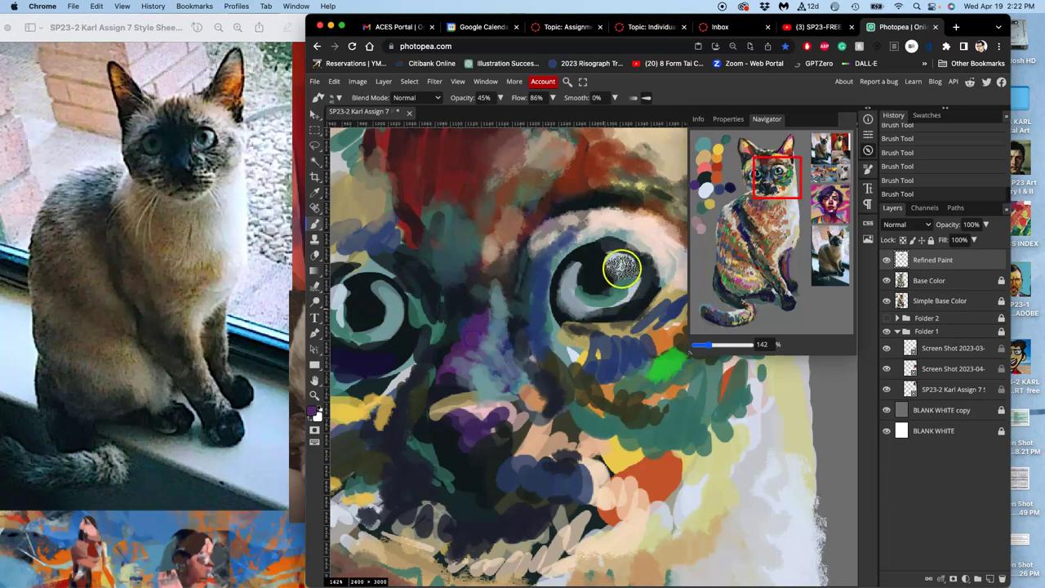
Paint purple into the right eye's pupil and add dark strokes to the forehead between the eyes.
{"action": "mouse_move", "coordinate": [595, 273]}
{"action": "left_mouse_down"}
{"action": "mouse_move", "coordinate": [507, 433]}
{"action": "mouse_move", "coordinate": [430, 447]}
{"action": "mouse_move", "coordinate": [430, 342]}
{"action": "mouse_move", "coordinate": [520, 275]}
{"action": "mouse_move", "coordinate": [579, 254]}
{"action": "mouse_move", "coordinate": [582, 232]}
{"action": "mouse_move", "coordinate": [606, 213]}
{"action": "mouse_move", "coordinate": [531, 226]}
{"action": "mouse_move", "coordinate": [495, 248]}
{"action": "left_mouse_up"}
{"action": "mouse_move", "coordinate": [513, 198]}
{"action": "left_mouse_down"}
{"action": "mouse_move", "coordinate": [495, 215]}
{"action": "mouse_move", "coordinate": [488, 204]}
{"action": "mouse_move", "coordinate": [483, 150]}
{"action": "mouse_move", "coordinate": [477, 215]}
{"action": "mouse_move", "coordinate": [493, 226]}
{"action": "mouse_move", "coordinate": [516, 152]}
{"action": "mouse_move", "coordinate": [499, 222]}
{"action": "left_mouse_up"}
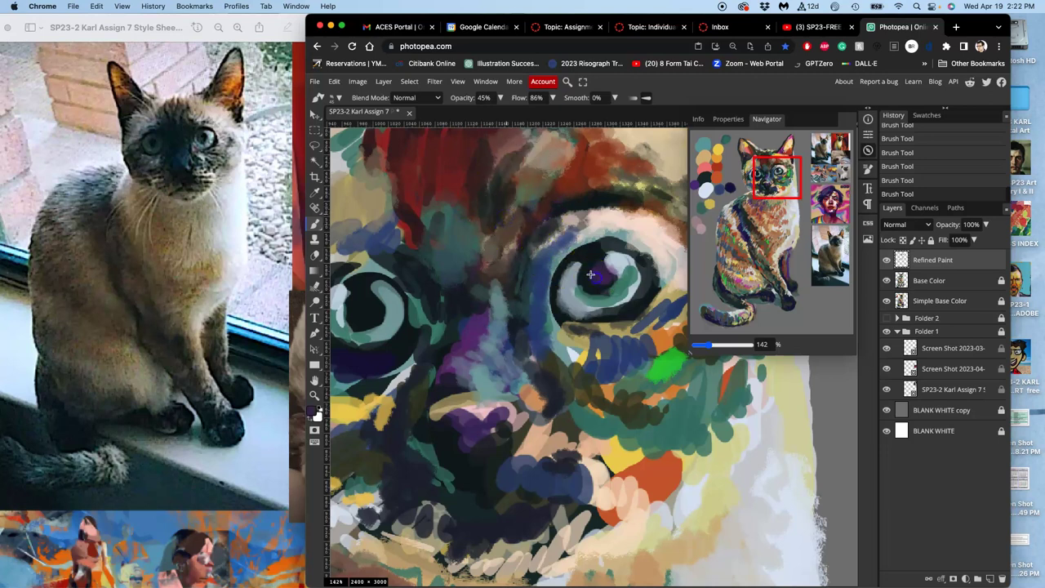
{"action": "left_click", "coordinate": [578, 246]}
{"action": "mouse_move", "coordinate": [497, 209]}
{"action": "left_mouse_down"}
{"action": "mouse_move", "coordinate": [507, 171]}
{"action": "mouse_move", "coordinate": [474, 261]}
{"action": "mouse_move", "coordinate": [500, 232]}
{"action": "left_mouse_up"}
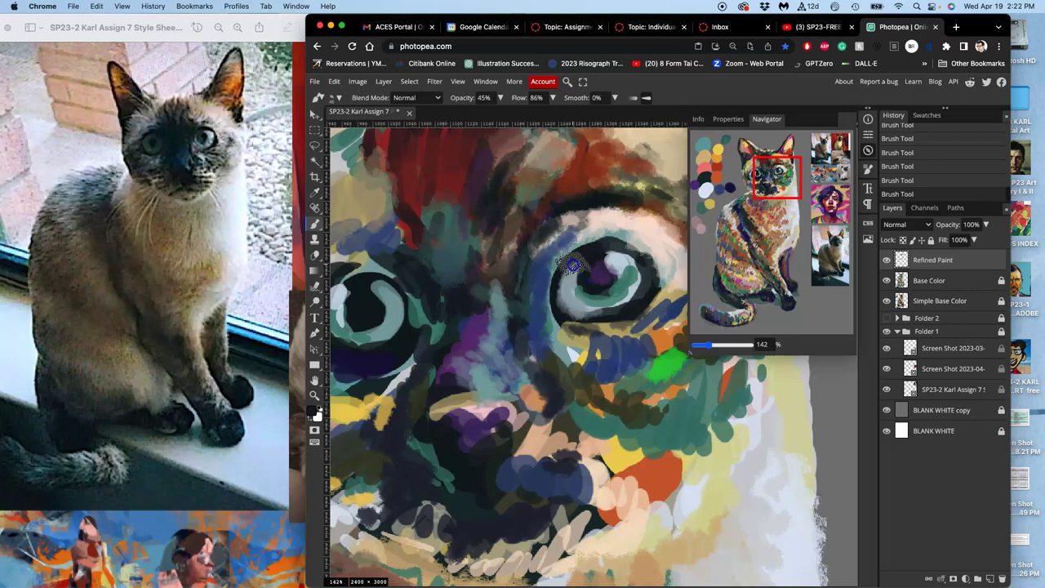
Refine the left eye with dark strokes around the iris and a pale grey highlight over the pupil.
{"action": "left_click", "coordinate": [601, 320], "text": "alt"}
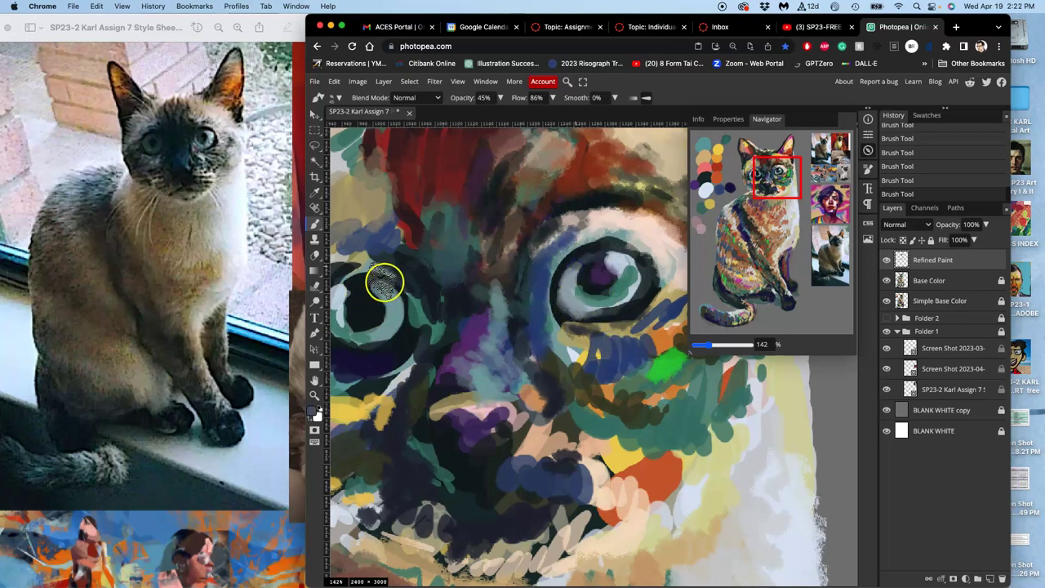
{"action": "mouse_move", "coordinate": [367, 289]}
{"action": "left_mouse_down"}
{"action": "mouse_move", "coordinate": [370, 323]}
{"action": "mouse_move", "coordinate": [363, 286]}
{"action": "mouse_move", "coordinate": [407, 319]}
{"action": "left_mouse_up"}
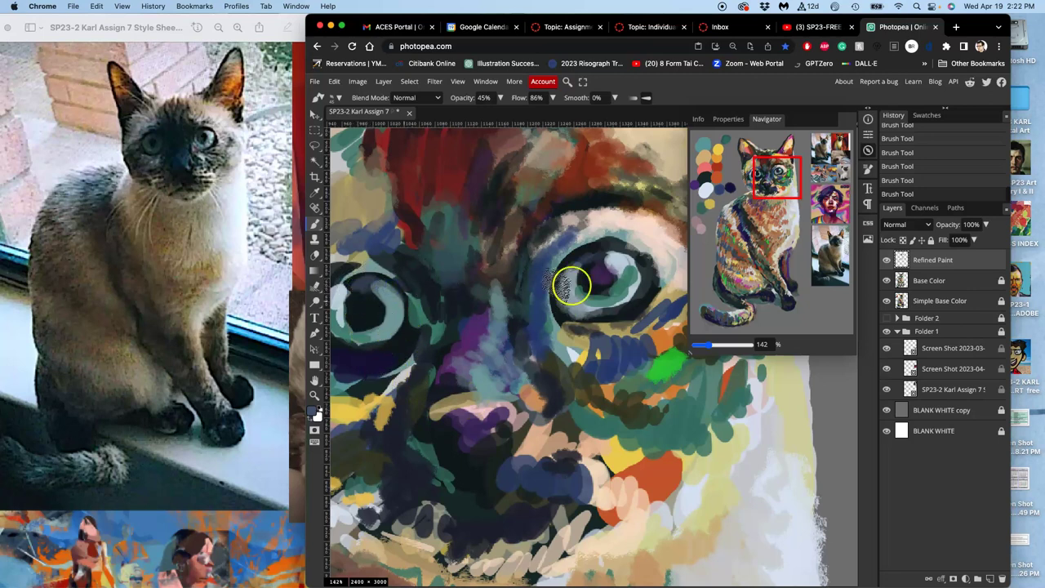
{"action": "left_click_drag", "start_coordinate": [378, 311], "coordinate": [381, 291]}
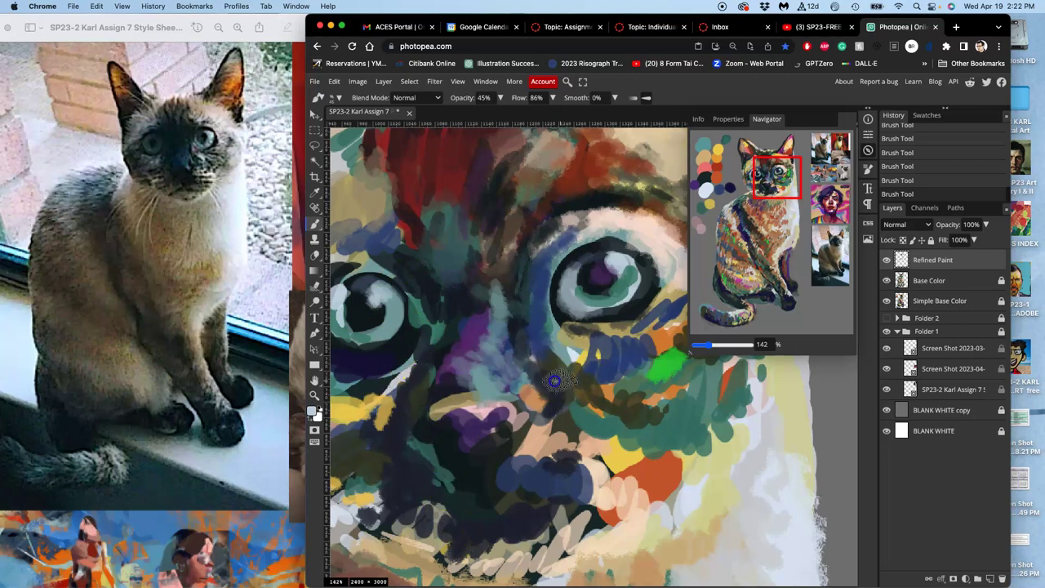
Paint pale grey-blue strokes beneath the right eye and across the muzzle below the nose.
{"action": "mouse_move", "coordinate": [561, 376]}
{"action": "left_mouse_down"}
{"action": "mouse_move", "coordinate": [569, 354]}
{"action": "mouse_move", "coordinate": [593, 355]}
{"action": "mouse_move", "coordinate": [581, 353]}
{"action": "mouse_move", "coordinate": [593, 370]}
{"action": "mouse_move", "coordinate": [644, 365]}
{"action": "left_mouse_up"}
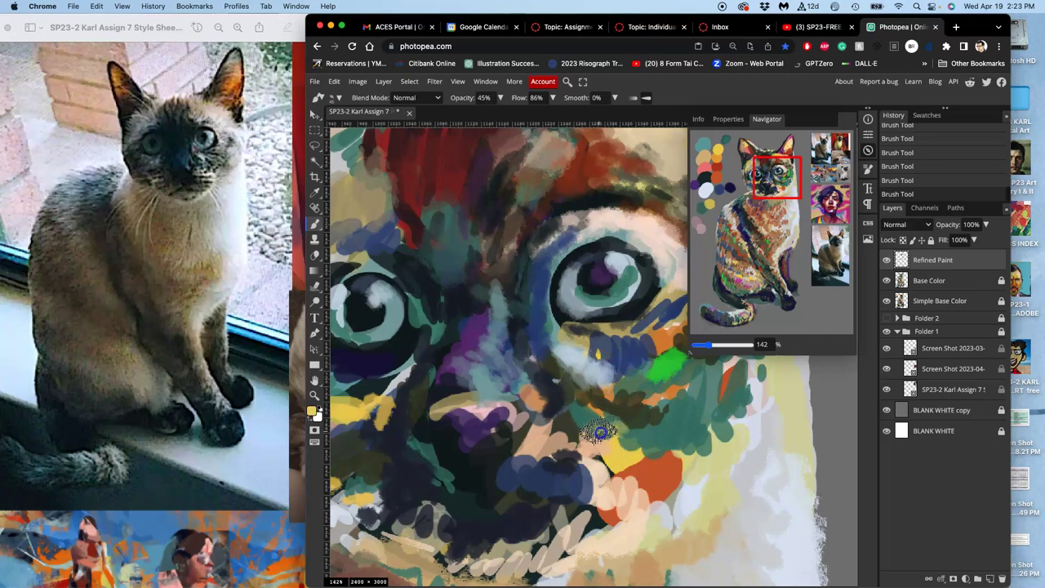
{"action": "left_click", "coordinate": [593, 364], "text": "alt"}
{"action": "mouse_move", "coordinate": [562, 439]}
{"action": "left_mouse_down"}
{"action": "mouse_move", "coordinate": [515, 452]}
{"action": "mouse_move", "coordinate": [537, 419]}
{"action": "mouse_move", "coordinate": [546, 461]}
{"action": "mouse_move", "coordinate": [581, 445]}
{"action": "mouse_move", "coordinate": [602, 490]}
{"action": "mouse_move", "coordinate": [604, 462]}
{"action": "mouse_move", "coordinate": [607, 520]}
{"action": "mouse_move", "coordinate": [618, 475]}
{"action": "mouse_move", "coordinate": [612, 524]}
{"action": "mouse_move", "coordinate": [621, 516]}
{"action": "mouse_move", "coordinate": [617, 482]}
{"action": "mouse_move", "coordinate": [593, 530]}
{"action": "mouse_move", "coordinate": [554, 510]}
{"action": "mouse_move", "coordinate": [576, 486]}
{"action": "mouse_move", "coordinate": [542, 482]}
{"action": "mouse_move", "coordinate": [555, 521]}
{"action": "mouse_move", "coordinate": [527, 507]}
{"action": "mouse_move", "coordinate": [562, 526]}
{"action": "mouse_move", "coordinate": [466, 527]}
{"action": "mouse_move", "coordinate": [440, 551]}
{"action": "mouse_move", "coordinate": [477, 533]}
{"action": "mouse_move", "coordinate": [428, 556]}
{"action": "mouse_move", "coordinate": [496, 532]}
{"action": "mouse_move", "coordinate": [529, 541]}
{"action": "mouse_move", "coordinate": [488, 537]}
{"action": "mouse_move", "coordinate": [465, 563]}
{"action": "left_mouse_up"}
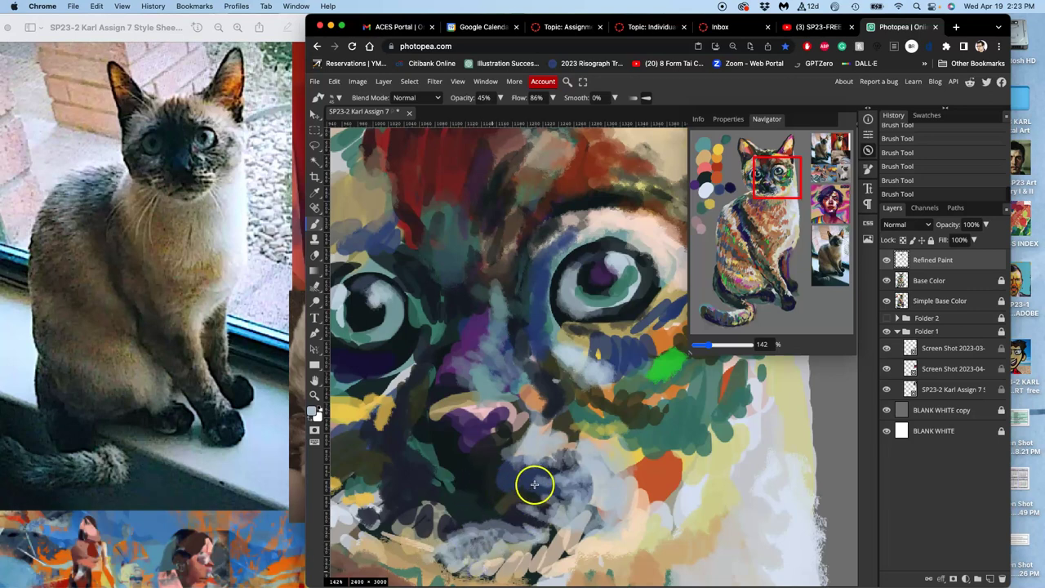
{"action": "left_click_drag", "start_coordinate": [509, 537], "coordinate": [599, 495]}
Sample a peach tone and blend it into the left side of the muzzle, adding olive strokes on the cheek above.
{"action": "left_click", "coordinate": [639, 506], "text": "alt"}
{"action": "mouse_move", "coordinate": [451, 495]}
{"action": "left_mouse_down"}
{"action": "mouse_move", "coordinate": [428, 508]}
{"action": "mouse_move", "coordinate": [446, 481]}
{"action": "mouse_move", "coordinate": [396, 526]}
{"action": "mouse_move", "coordinate": [424, 530]}
{"action": "mouse_move", "coordinate": [450, 517]}
{"action": "mouse_move", "coordinate": [443, 534]}
{"action": "mouse_move", "coordinate": [408, 534]}
{"action": "mouse_move", "coordinate": [383, 511]}
{"action": "mouse_move", "coordinate": [428, 484]}
{"action": "mouse_move", "coordinate": [358, 506]}
{"action": "left_mouse_up"}
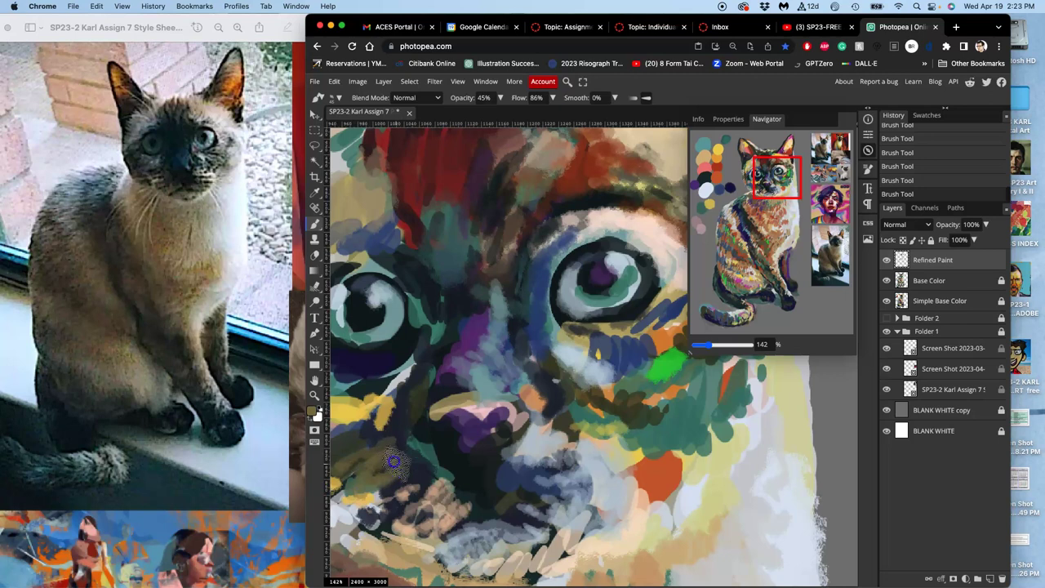
{"action": "left_click_drag", "start_coordinate": [401, 464], "coordinate": [400, 454]}
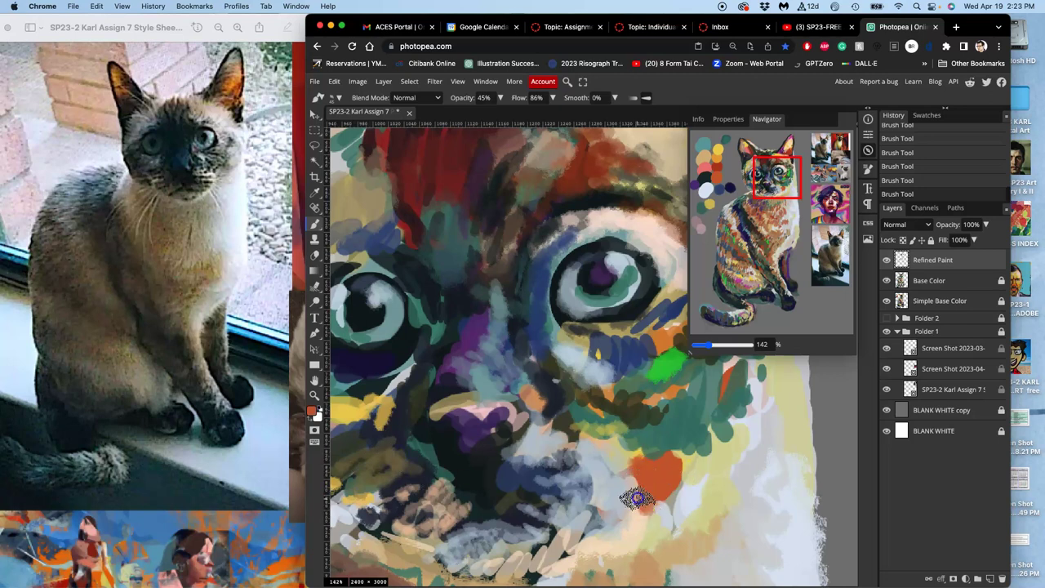
Break up the orange and bright green patches on the right cheek with orange, peach and teal strokes.
{"action": "mouse_move", "coordinate": [645, 472]}
{"action": "left_mouse_down"}
{"action": "mouse_move", "coordinate": [674, 464]}
{"action": "mouse_move", "coordinate": [665, 439]}
{"action": "mouse_move", "coordinate": [650, 441]}
{"action": "mouse_move", "coordinate": [643, 465]}
{"action": "mouse_move", "coordinate": [644, 438]}
{"action": "mouse_move", "coordinate": [673, 428]}
{"action": "mouse_move", "coordinate": [622, 425]}
{"action": "mouse_move", "coordinate": [673, 423]}
{"action": "left_mouse_up"}
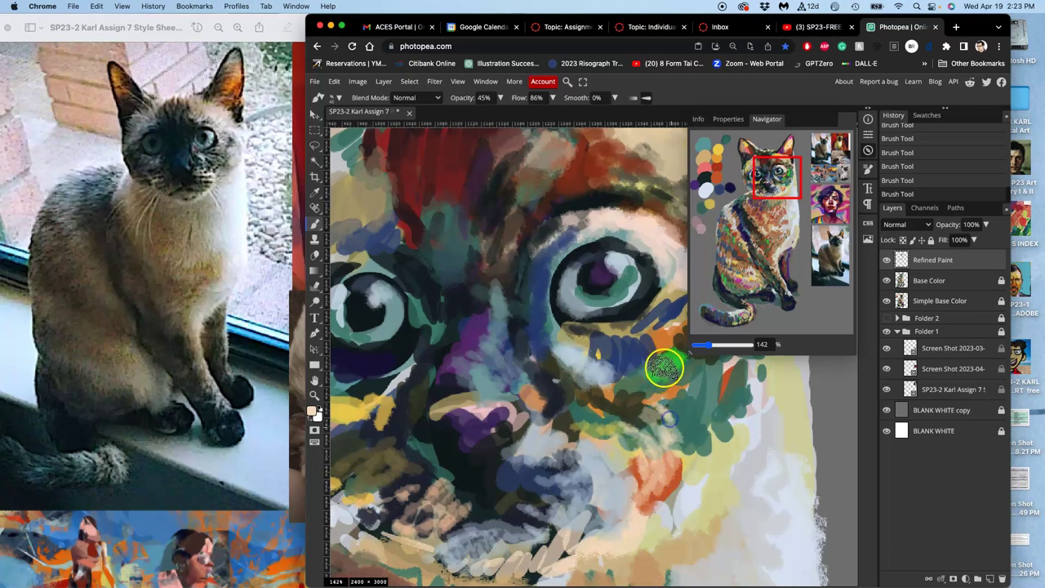
{"action": "left_click", "coordinate": [672, 373], "text": "alt"}
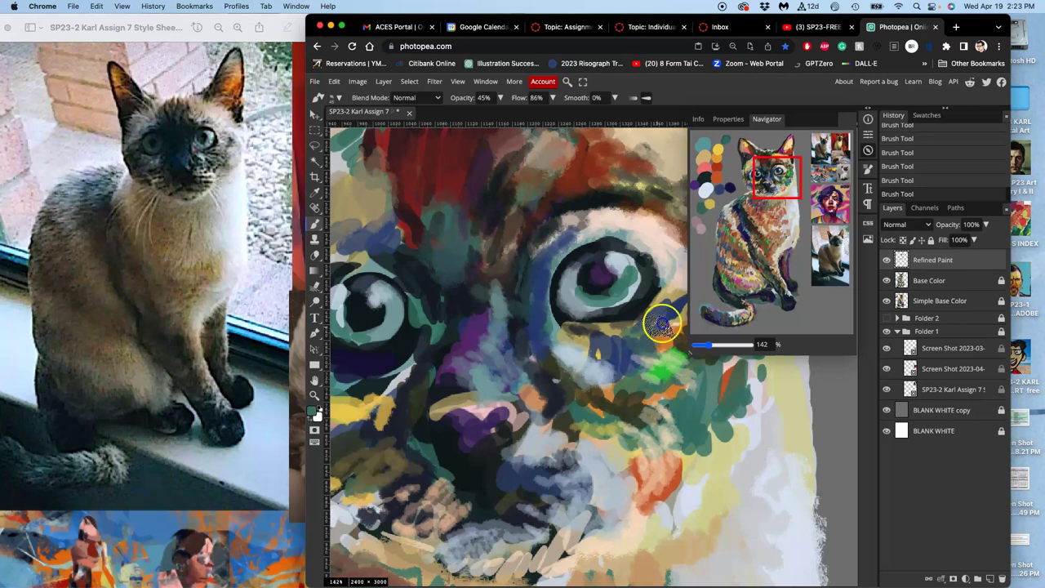
{"action": "mouse_move", "coordinate": [663, 323]}
{"action": "left_mouse_down"}
{"action": "mouse_move", "coordinate": [638, 340]}
{"action": "mouse_move", "coordinate": [604, 339]}
{"action": "mouse_move", "coordinate": [642, 332]}
{"action": "mouse_move", "coordinate": [641, 369]}
{"action": "left_mouse_up"}
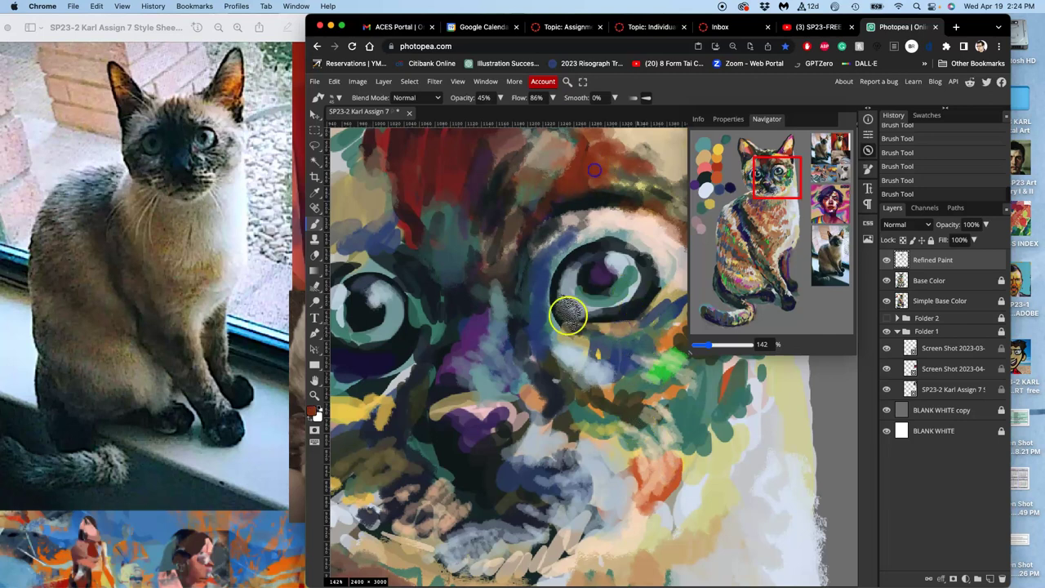
Paint reddish-brown strokes beneath both eyes and blend pale grey strokes below the left eye.
{"action": "mouse_move", "coordinate": [562, 325]}
{"action": "left_mouse_down"}
{"action": "mouse_move", "coordinate": [547, 296]}
{"action": "mouse_move", "coordinate": [551, 330]}
{"action": "mouse_move", "coordinate": [551, 287]}
{"action": "mouse_move", "coordinate": [550, 340]}
{"action": "mouse_move", "coordinate": [612, 323]}
{"action": "left_mouse_up"}
{"action": "mouse_move", "coordinate": [397, 331]}
{"action": "left_mouse_down"}
{"action": "mouse_move", "coordinate": [410, 298]}
{"action": "mouse_move", "coordinate": [410, 335]}
{"action": "mouse_move", "coordinate": [397, 340]}
{"action": "mouse_move", "coordinate": [406, 328]}
{"action": "mouse_move", "coordinate": [345, 358]}
{"action": "left_mouse_up"}
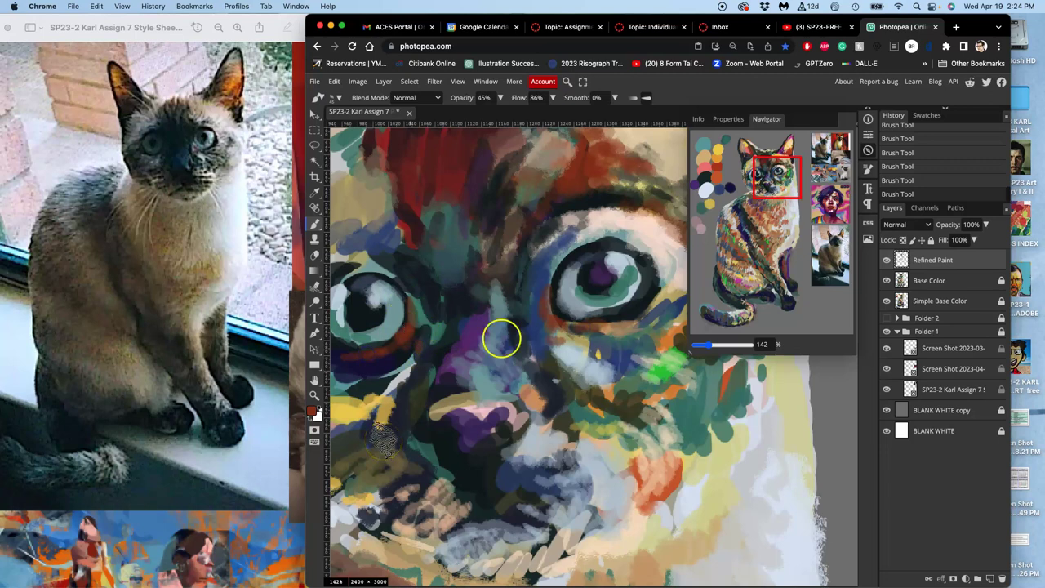
{"action": "mouse_move", "coordinate": [512, 328]}
{"action": "left_mouse_down"}
{"action": "mouse_move", "coordinate": [516, 277]}
{"action": "mouse_move", "coordinate": [464, 296]}
{"action": "mouse_move", "coordinate": [447, 345]}
{"action": "mouse_move", "coordinate": [428, 327]}
{"action": "mouse_move", "coordinate": [407, 374]}
{"action": "mouse_move", "coordinate": [397, 399]}
{"action": "left_mouse_up"}
{"action": "left_click", "coordinate": [393, 387], "text": "alt"}
{"action": "mouse_move", "coordinate": [353, 374]}
{"action": "left_mouse_down"}
{"action": "mouse_move", "coordinate": [382, 358]}
{"action": "mouse_move", "coordinate": [381, 372]}
{"action": "mouse_move", "coordinate": [390, 391]}
{"action": "left_mouse_up"}
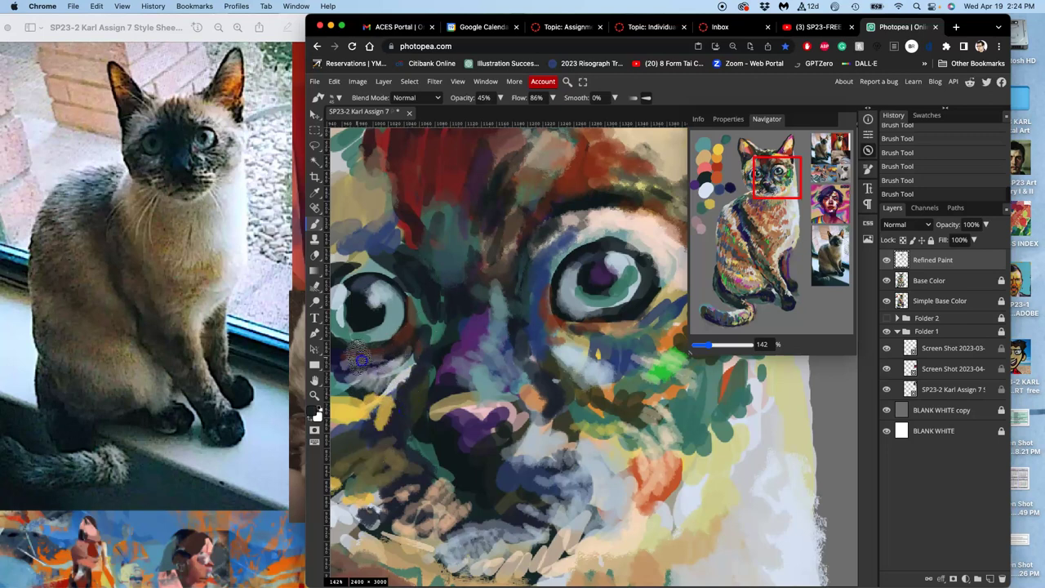
Paint dark strokes beneath the left eye and beside the nose, undoing the accidentally added guide.
{"action": "left_click_drag", "start_coordinate": [329, 365], "coordinate": [369, 361]}
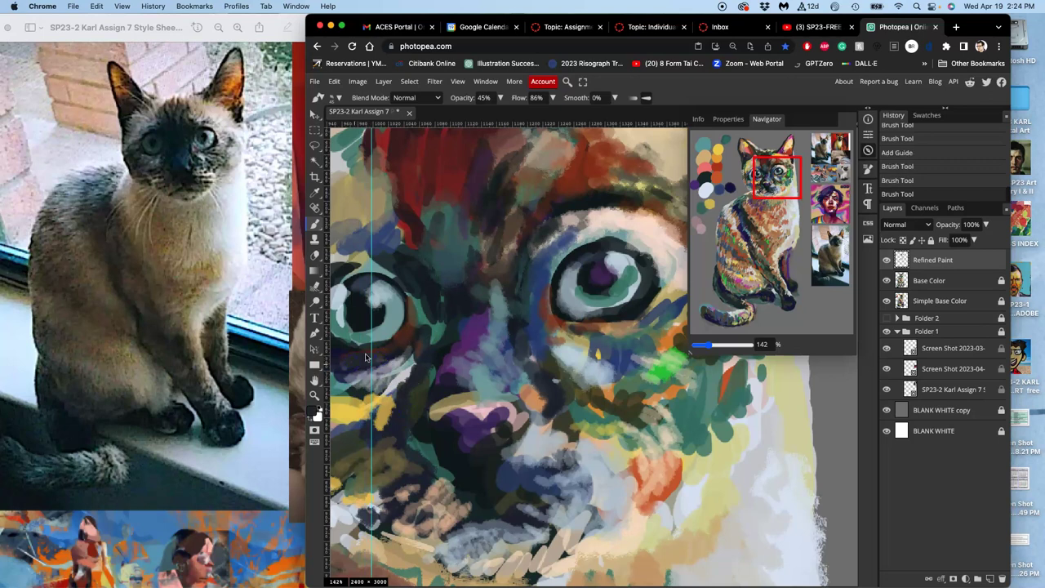
{"action": "key", "text": "super+z"}
{"action": "mouse_move", "coordinate": [433, 341]}
{"action": "left_mouse_down"}
{"action": "mouse_move", "coordinate": [424, 366]}
{"action": "mouse_move", "coordinate": [430, 349]}
{"action": "mouse_move", "coordinate": [419, 345]}
{"action": "mouse_move", "coordinate": [459, 309]}
{"action": "mouse_move", "coordinate": [427, 330]}
{"action": "mouse_move", "coordinate": [409, 284]}
{"action": "mouse_move", "coordinate": [413, 338]}
{"action": "mouse_move", "coordinate": [417, 321]}
{"action": "mouse_move", "coordinate": [403, 353]}
{"action": "mouse_move", "coordinate": [412, 364]}
{"action": "mouse_move", "coordinate": [393, 366]}
{"action": "mouse_move", "coordinate": [399, 384]}
{"action": "mouse_move", "coordinate": [382, 409]}
{"action": "mouse_move", "coordinate": [398, 418]}
{"action": "mouse_move", "coordinate": [365, 419]}
{"action": "mouse_move", "coordinate": [358, 406]}
{"action": "mouse_move", "coordinate": [331, 428]}
{"action": "mouse_move", "coordinate": [395, 396]}
{"action": "mouse_move", "coordinate": [374, 416]}
{"action": "mouse_move", "coordinate": [393, 413]}
{"action": "mouse_move", "coordinate": [387, 421]}
{"action": "mouse_move", "coordinate": [439, 357]}
{"action": "left_mouse_up"}
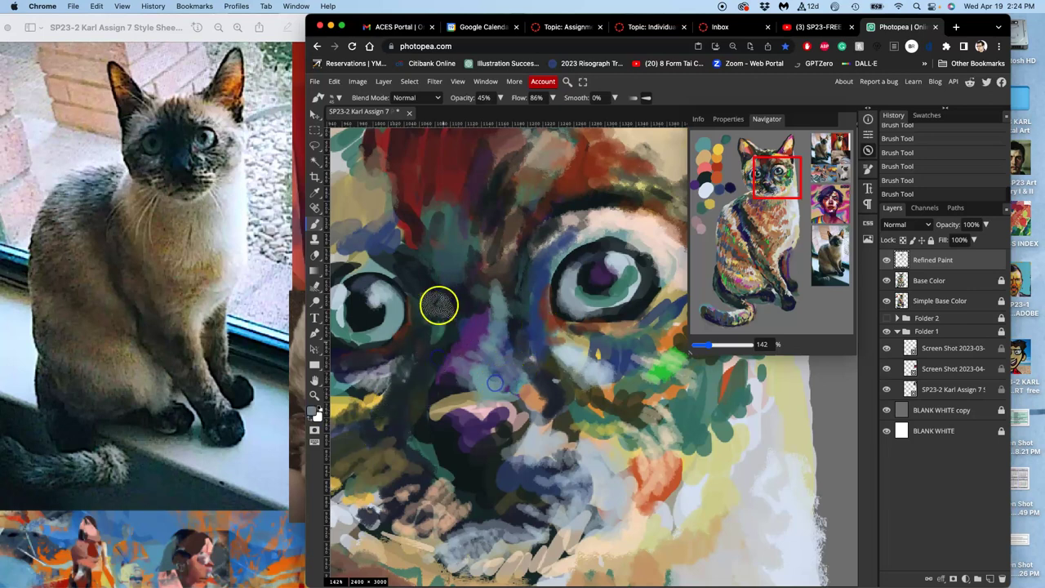
Extend blue-grey strokes from the nose bridge up to the forehead and blend dark strokes over them.
{"action": "mouse_move", "coordinate": [450, 332]}
{"action": "left_mouse_down"}
{"action": "mouse_move", "coordinate": [490, 316]}
{"action": "mouse_move", "coordinate": [486, 259]}
{"action": "mouse_move", "coordinate": [494, 268]}
{"action": "mouse_move", "coordinate": [474, 292]}
{"action": "mouse_move", "coordinate": [517, 214]}
{"action": "mouse_move", "coordinate": [498, 261]}
{"action": "mouse_move", "coordinate": [503, 243]}
{"action": "mouse_move", "coordinate": [489, 233]}
{"action": "mouse_move", "coordinate": [478, 268]}
{"action": "mouse_move", "coordinate": [512, 220]}
{"action": "left_mouse_up"}
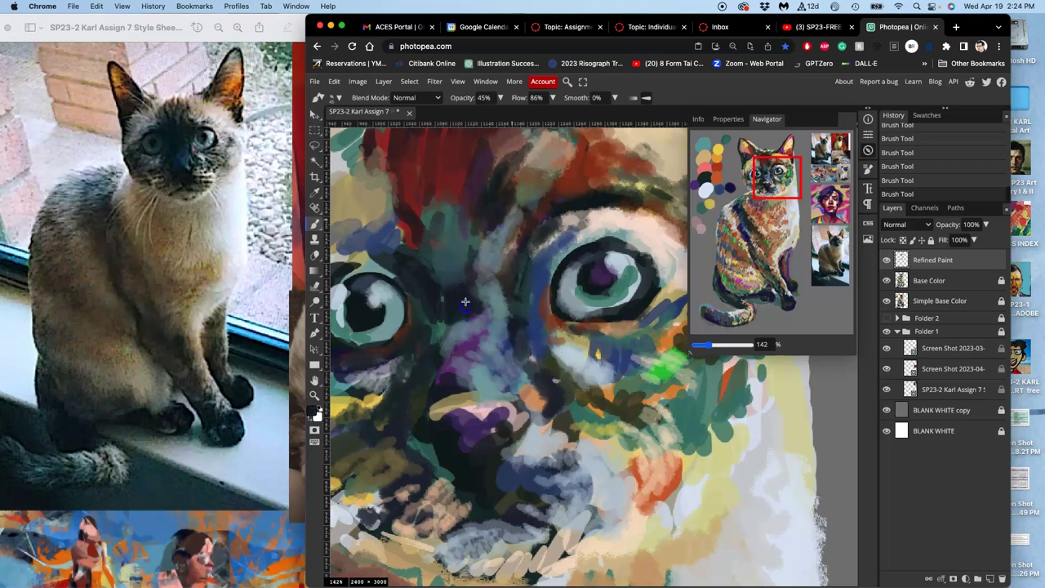
{"action": "mouse_move", "coordinate": [496, 245]}
{"action": "left_mouse_down"}
{"action": "mouse_move", "coordinate": [520, 208]}
{"action": "mouse_move", "coordinate": [487, 255]}
{"action": "left_mouse_up"}
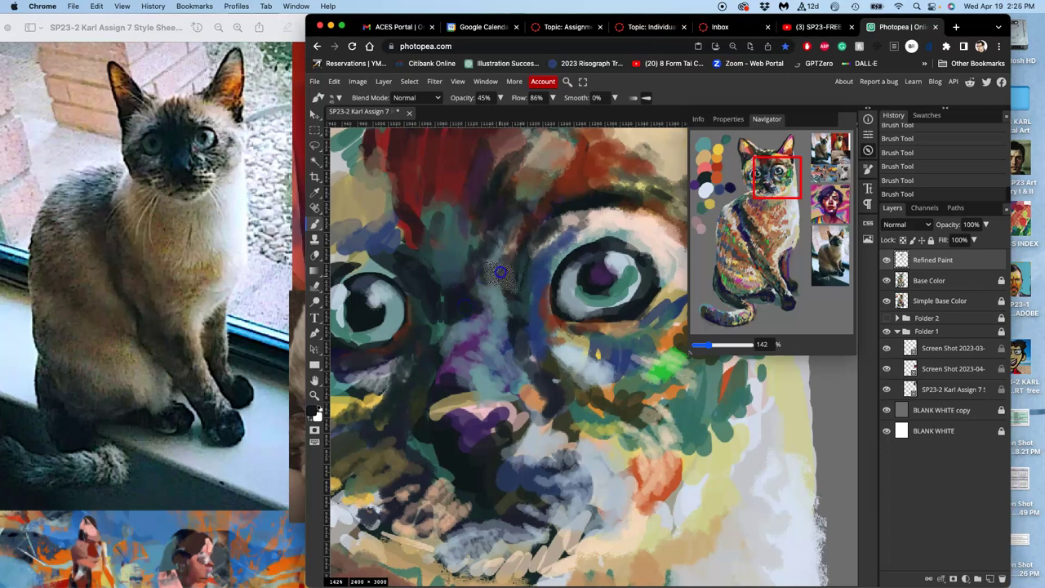
{"action": "mouse_move", "coordinate": [479, 302]}
{"action": "left_mouse_down"}
{"action": "mouse_move", "coordinate": [492, 301]}
{"action": "mouse_move", "coordinate": [466, 304]}
{"action": "mouse_move", "coordinate": [462, 282]}
{"action": "left_mouse_up"}
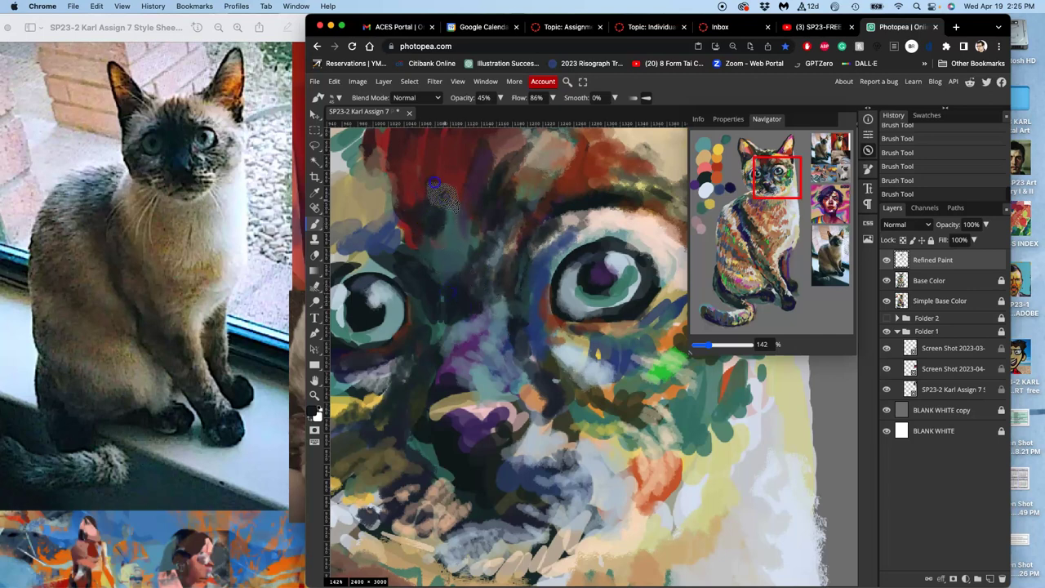
Darken the red forehead patch and paint dark strokes along the brow above the left eye.
{"action": "mouse_move", "coordinate": [433, 172]}
{"action": "left_mouse_down"}
{"action": "mouse_move", "coordinate": [407, 179]}
{"action": "mouse_move", "coordinate": [399, 210]}
{"action": "mouse_move", "coordinate": [396, 168]}
{"action": "mouse_move", "coordinate": [420, 152]}
{"action": "mouse_move", "coordinate": [473, 191]}
{"action": "mouse_move", "coordinate": [488, 166]}
{"action": "mouse_move", "coordinate": [497, 186]}
{"action": "mouse_move", "coordinate": [516, 172]}
{"action": "mouse_move", "coordinate": [512, 197]}
{"action": "mouse_move", "coordinate": [538, 166]}
{"action": "mouse_move", "coordinate": [531, 206]}
{"action": "mouse_move", "coordinate": [545, 178]}
{"action": "mouse_move", "coordinate": [530, 199]}
{"action": "mouse_move", "coordinate": [457, 170]}
{"action": "left_mouse_up"}
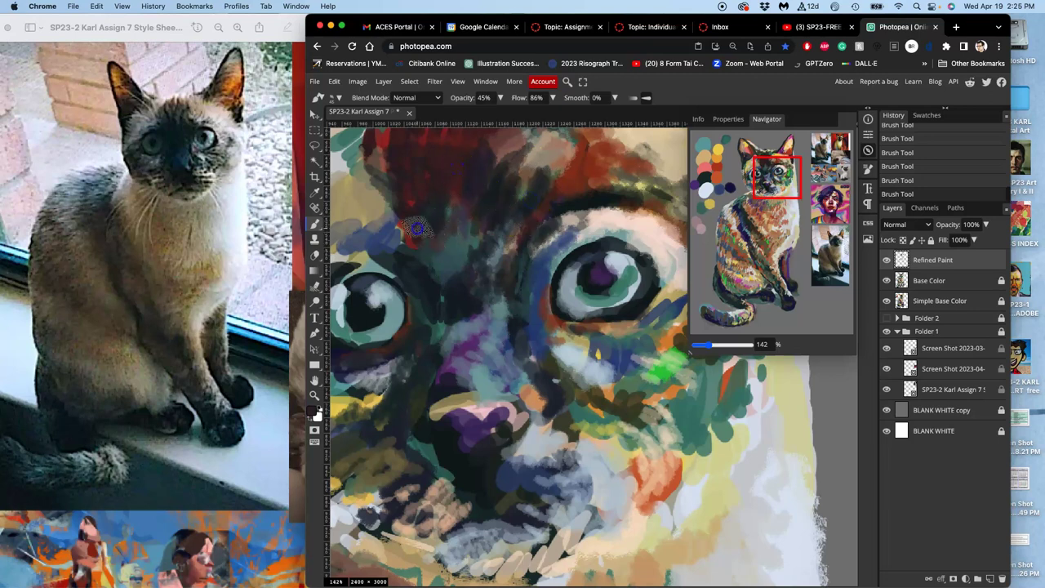
{"action": "mouse_move", "coordinate": [416, 232]}
{"action": "left_mouse_down"}
{"action": "mouse_move", "coordinate": [415, 250]}
{"action": "mouse_move", "coordinate": [390, 239]}
{"action": "mouse_move", "coordinate": [392, 221]}
{"action": "mouse_move", "coordinate": [376, 249]}
{"action": "mouse_move", "coordinate": [344, 244]}
{"action": "mouse_move", "coordinate": [371, 252]}
{"action": "left_mouse_up"}
{"action": "left_click_drag", "start_coordinate": [327, 261], "coordinate": [365, 260]}
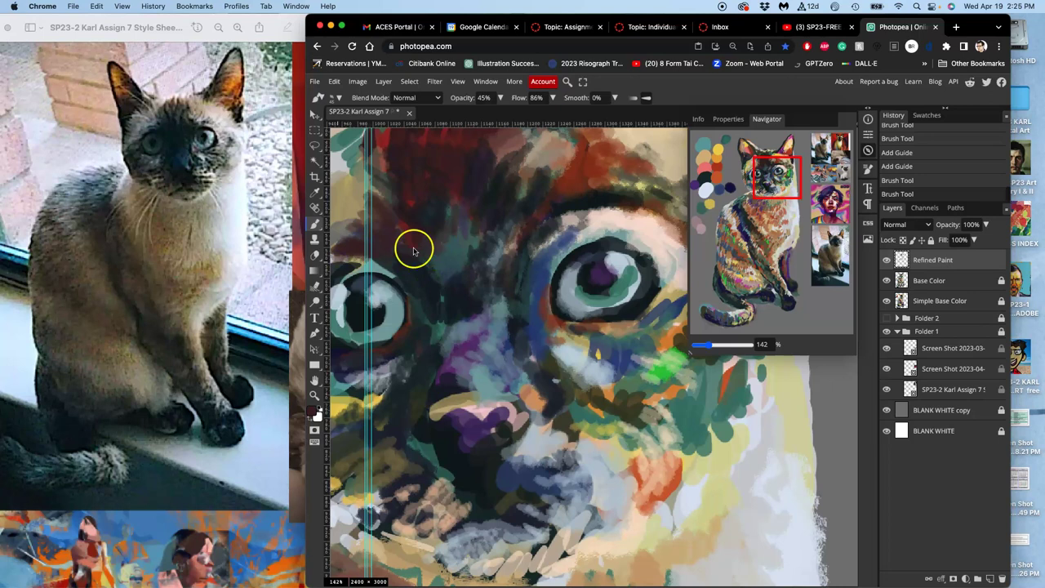
Hide the guides and paint dark strokes around the upper and outer rim of the left eye.
{"action": "scroll", "coordinate": [455, 245], "scroll_direction": "left", "scroll_amount": 5}
{"action": "scroll", "coordinate": [455, 245], "scroll_direction": "up", "scroll_amount": 2}
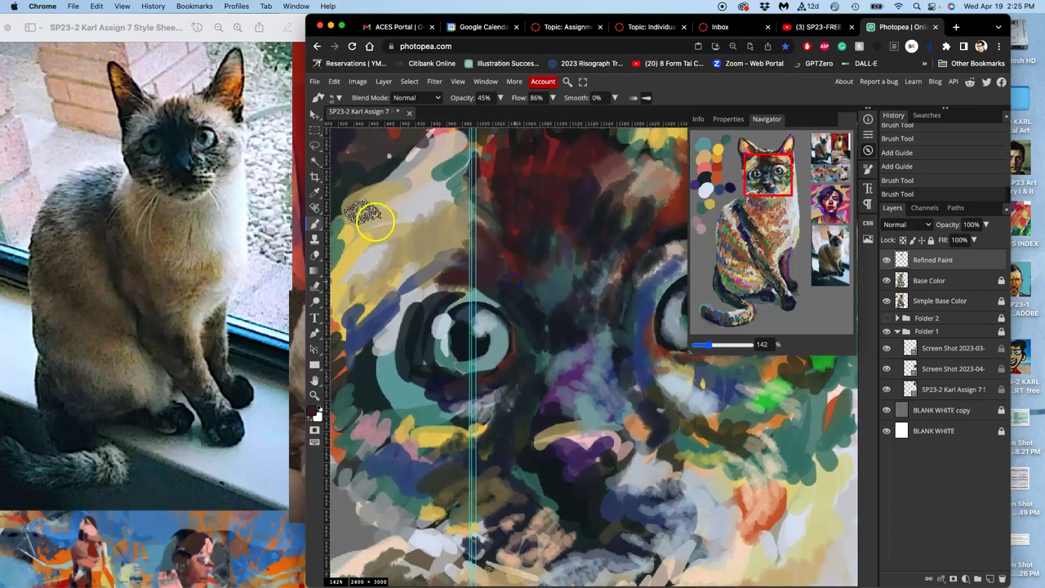
{"action": "key", "text": "super+semicolon"}
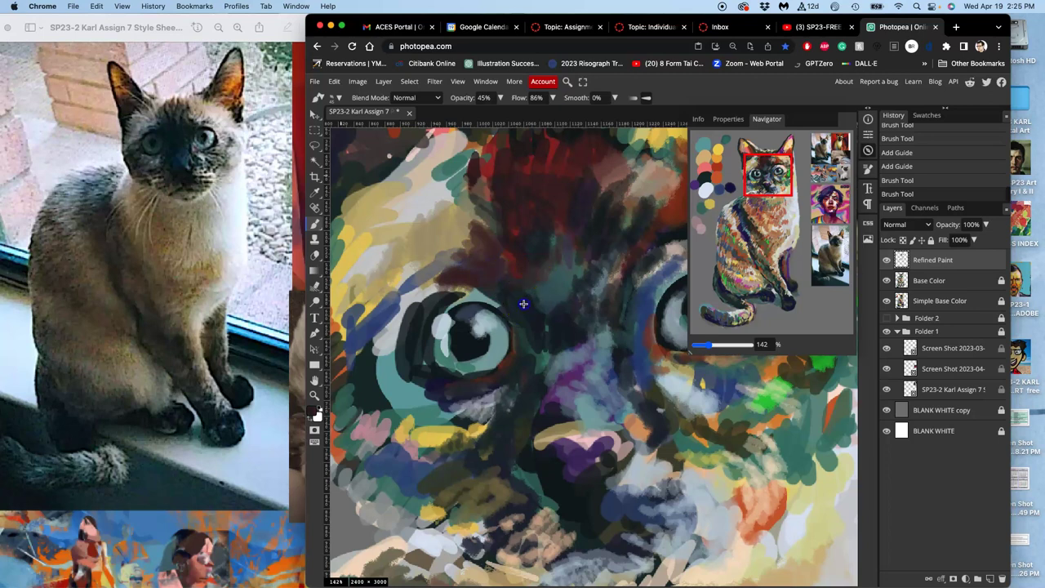
{"action": "mouse_move", "coordinate": [521, 299]}
{"action": "left_mouse_down"}
{"action": "mouse_move", "coordinate": [445, 290]}
{"action": "mouse_move", "coordinate": [497, 286]}
{"action": "mouse_move", "coordinate": [413, 280]}
{"action": "mouse_move", "coordinate": [384, 343]}
{"action": "left_mouse_up"}
{"action": "left_click_drag", "start_coordinate": [404, 307], "coordinate": [393, 327]}
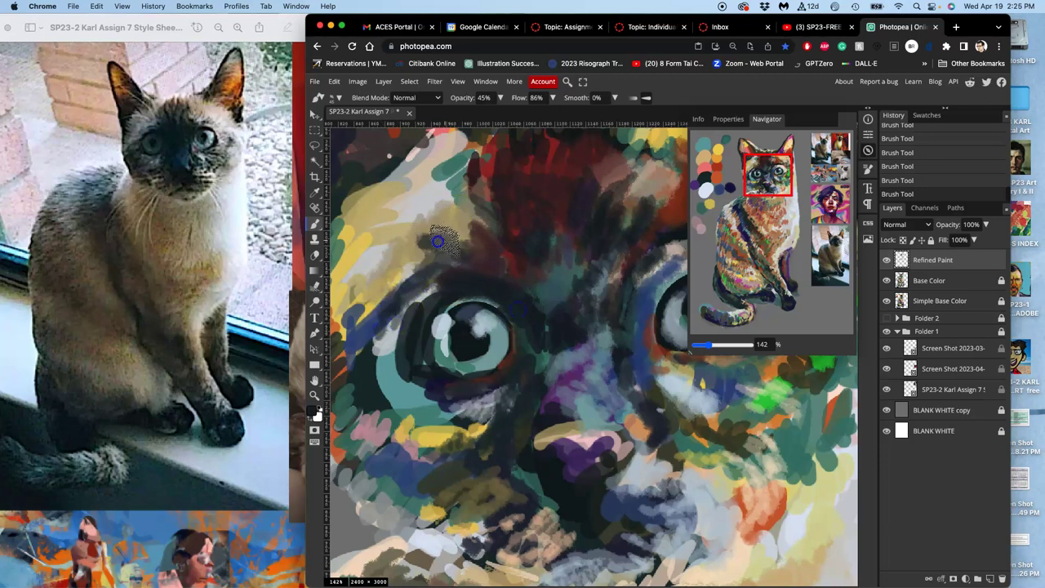